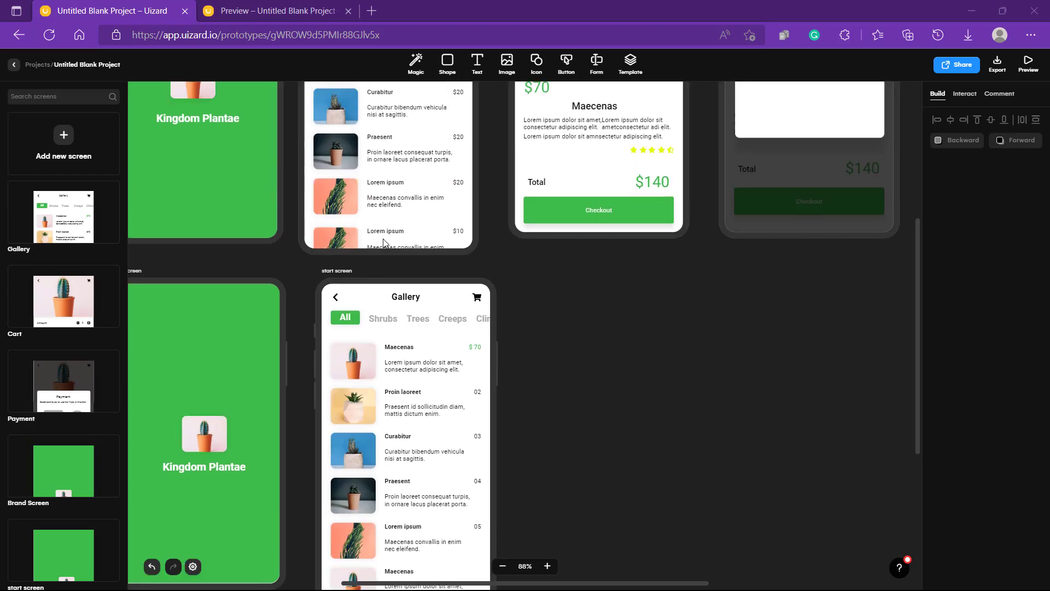
Make the category row and the header elements of the long Gallery screen in the lower row stick when scrolling.
scroll(370, 296, "up", 4)
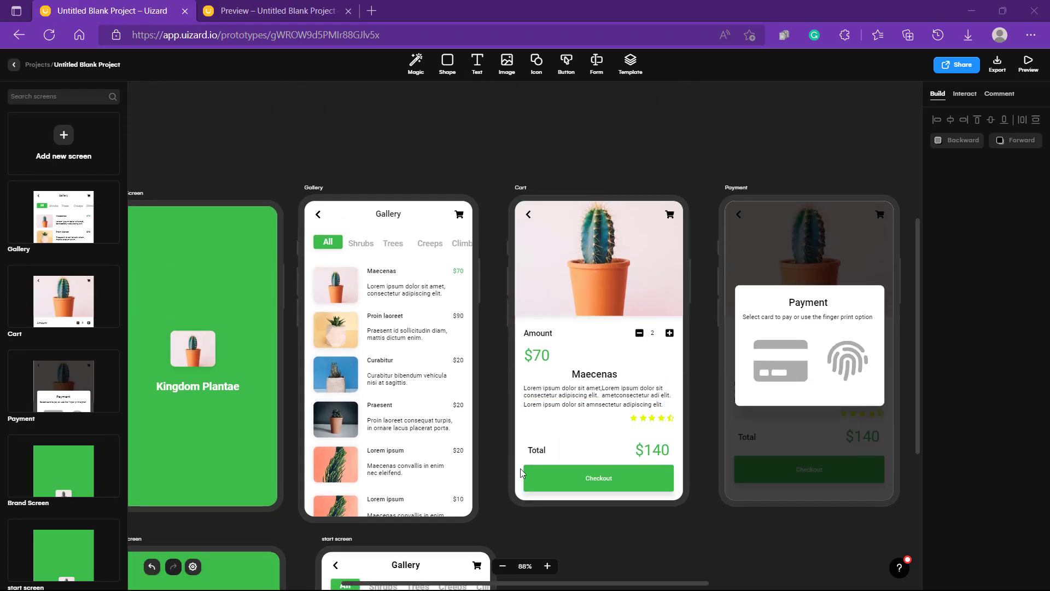
scroll(520, 470, "down", 6)
scroll(520, 468, "down", 2)
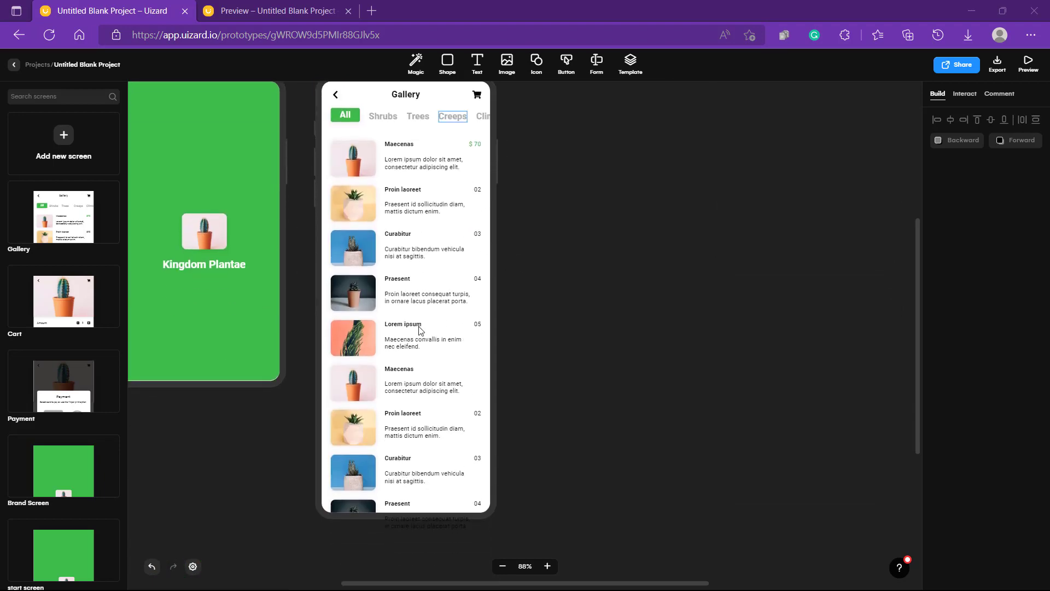
scroll(606, 186, "up", 3)
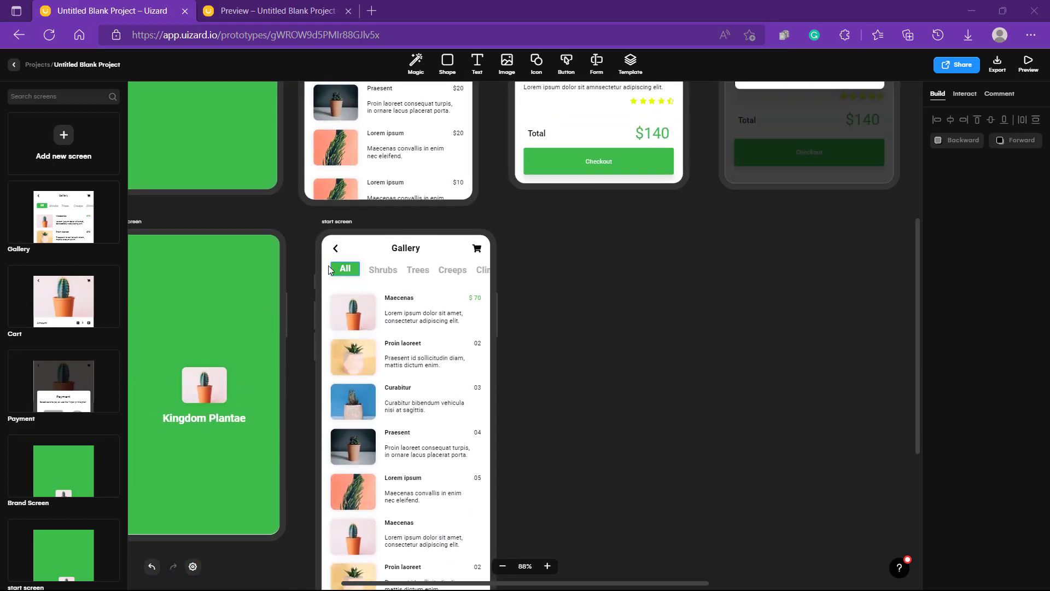
left_click_drag(324, 268, 491, 281)
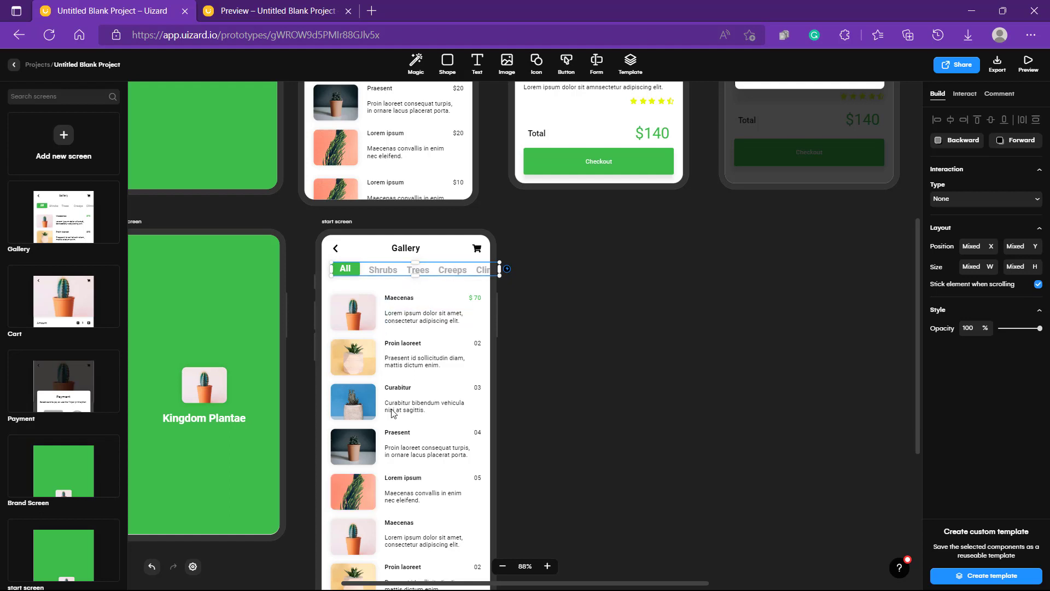
left_click_drag(328, 241, 488, 255)
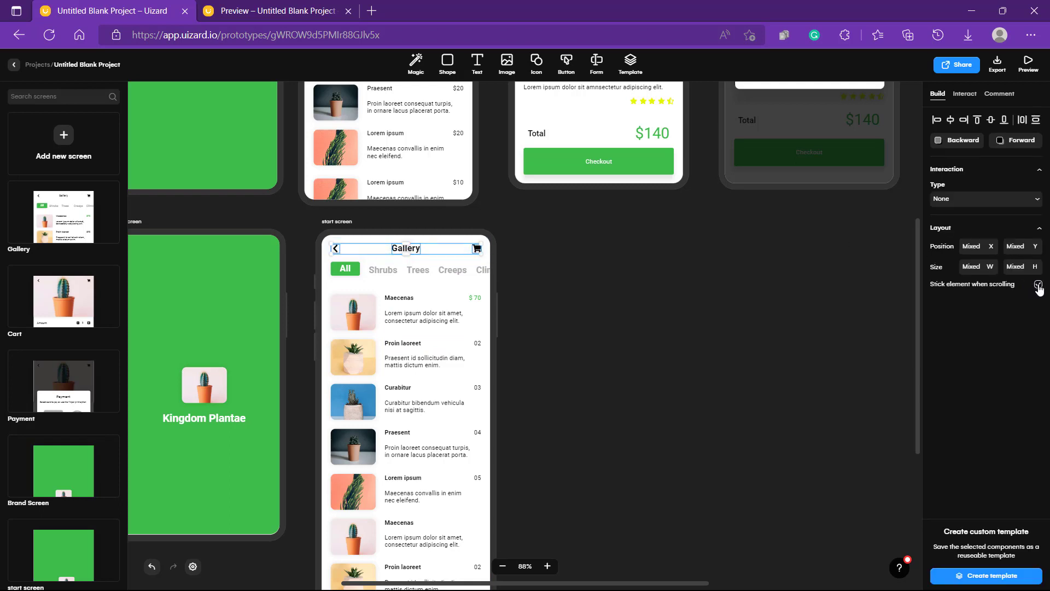
left_click(693, 325)
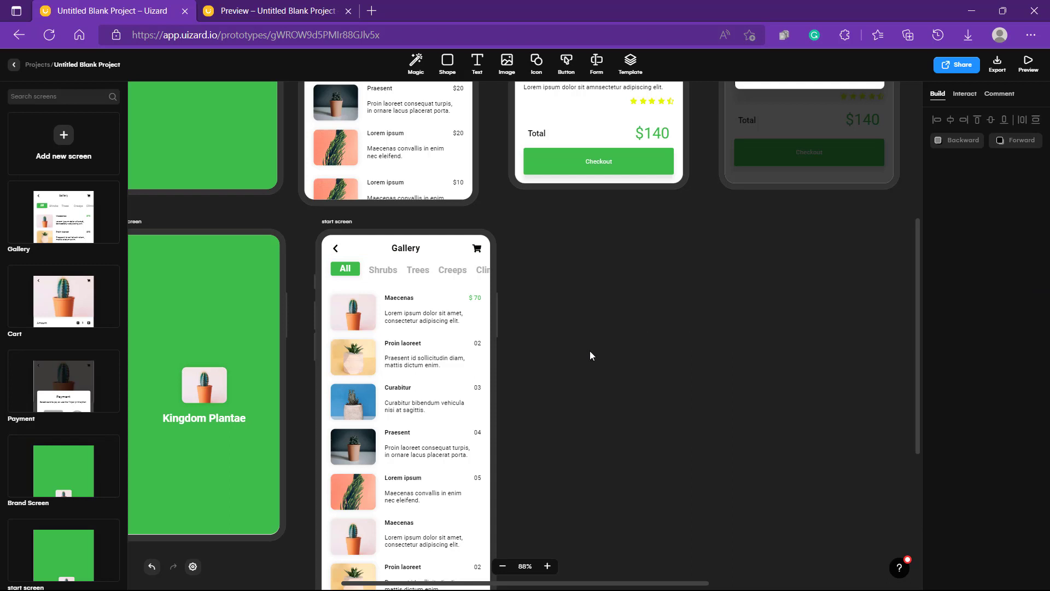
Switch to the open preview and examine how the Gallery header and category row behave while the plant list scrolls.
left_click(213, 14)
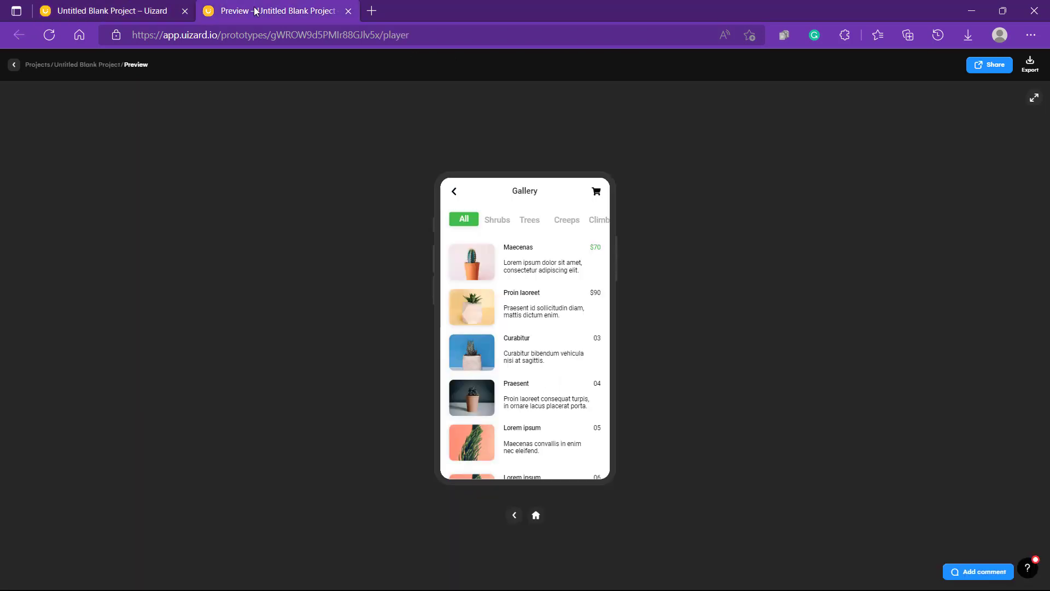
scroll(529, 356, "down", 1)
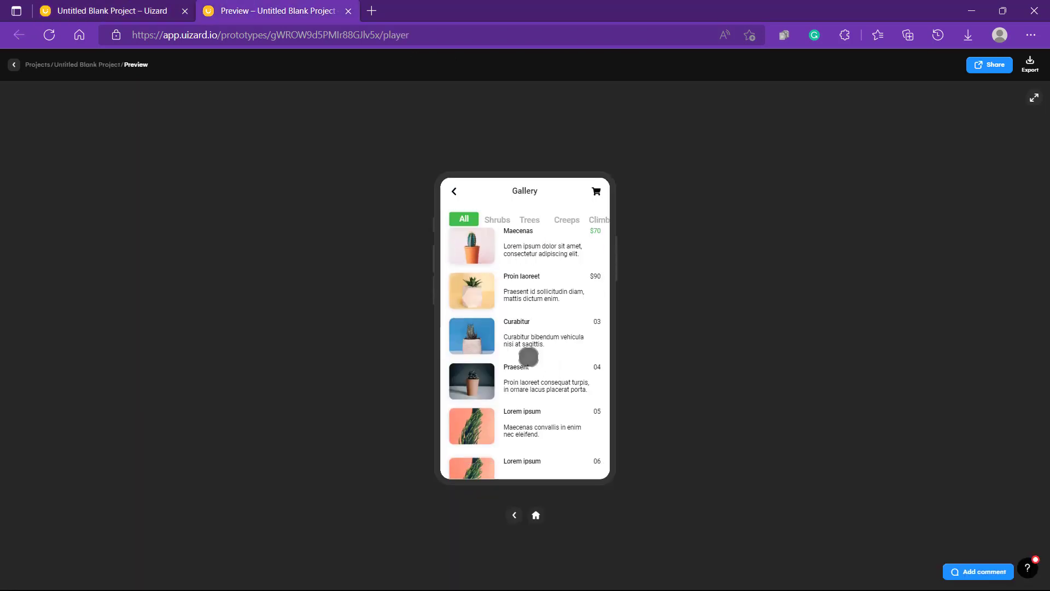
scroll(513, 295, "up", 1)
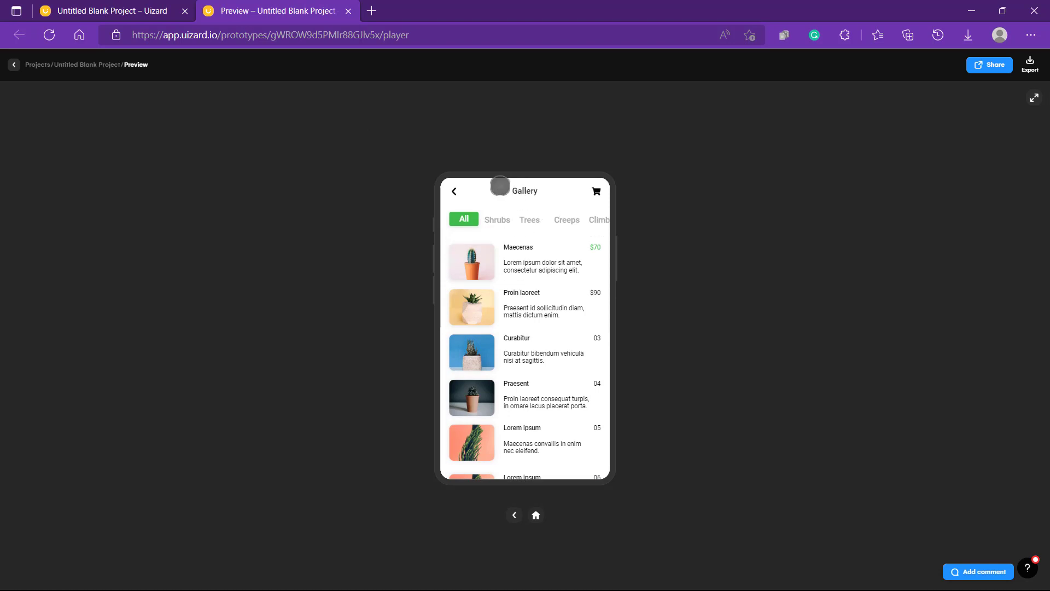
scroll(514, 332, "down", 1)
scroll(514, 332, "up", 1)
scroll(513, 333, "down", 1)
scroll(514, 333, "up", 1)
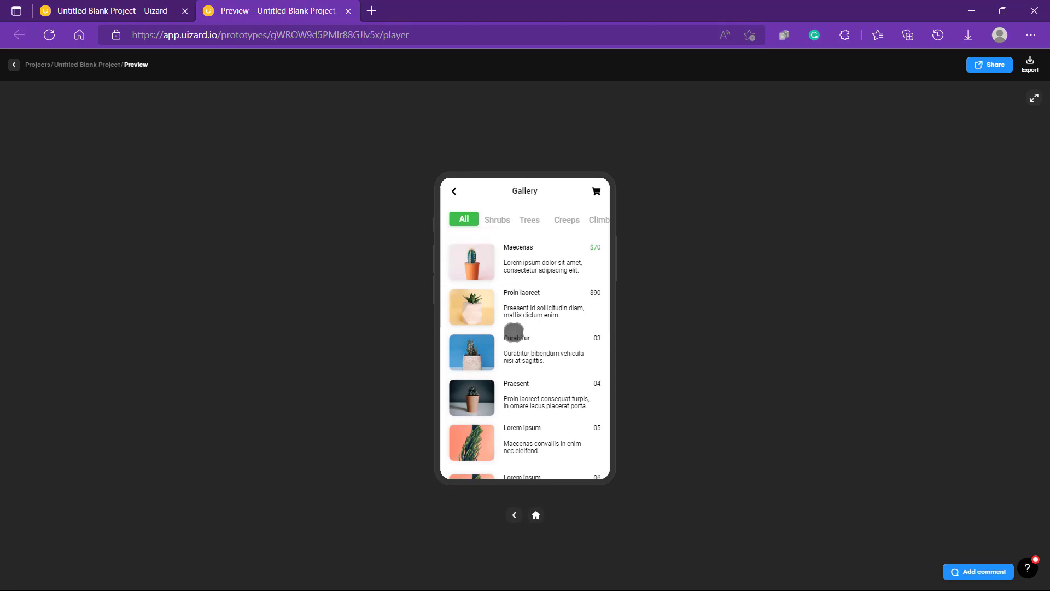
scroll(513, 333, "down", 1)
scroll(513, 333, "up", 1)
Back in the editor, link the upper Kingdom Plantae screen's green background to the long Gallery screen named start screen.
left_click(89, 9)
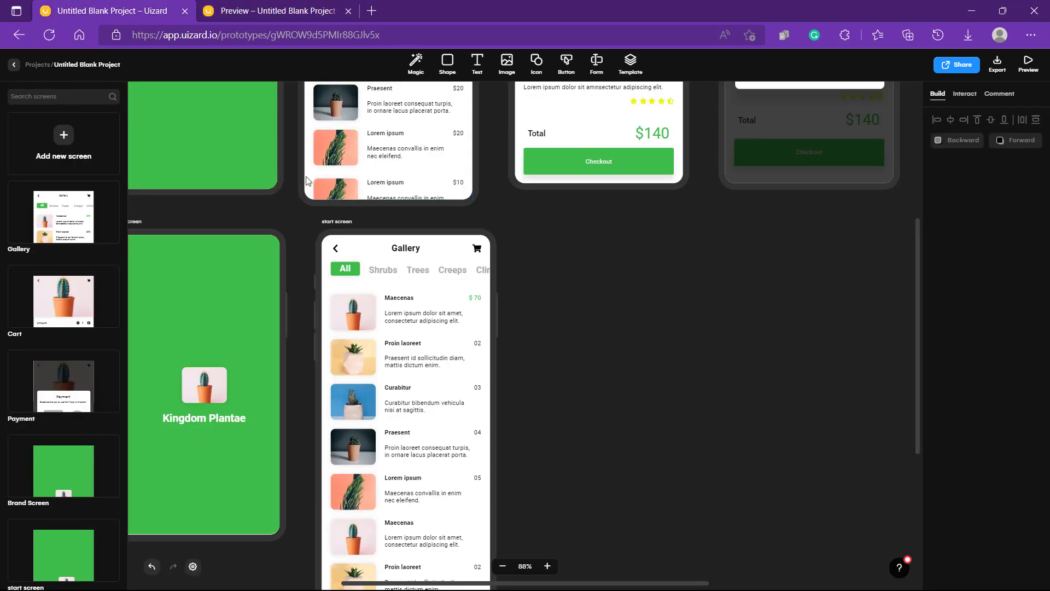
scroll(234, 212, "up", 3)
scroll(234, 212, "left", 3)
left_click(344, 153)
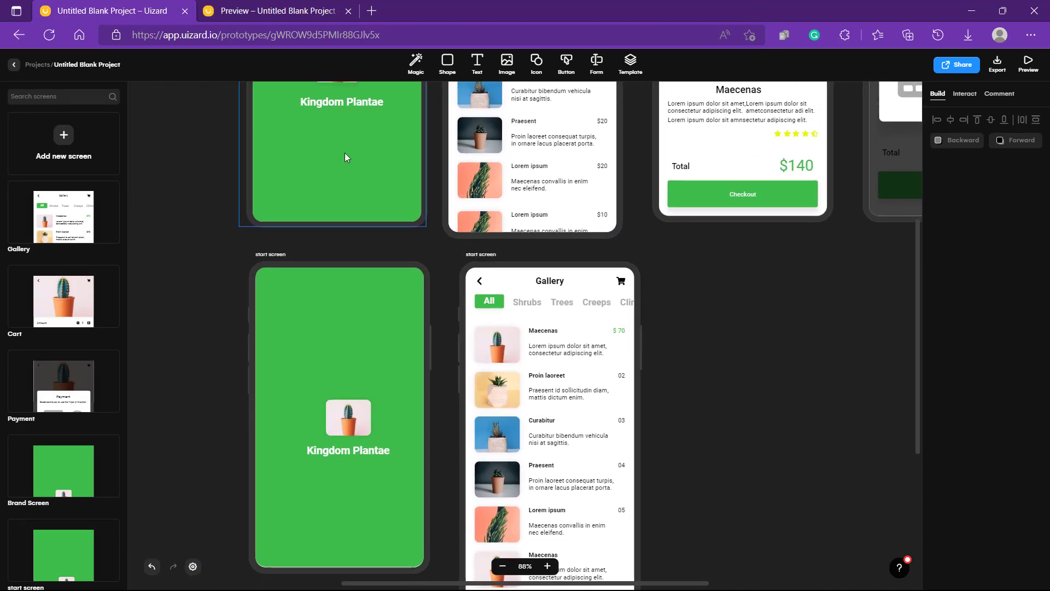
left_click(393, 160)
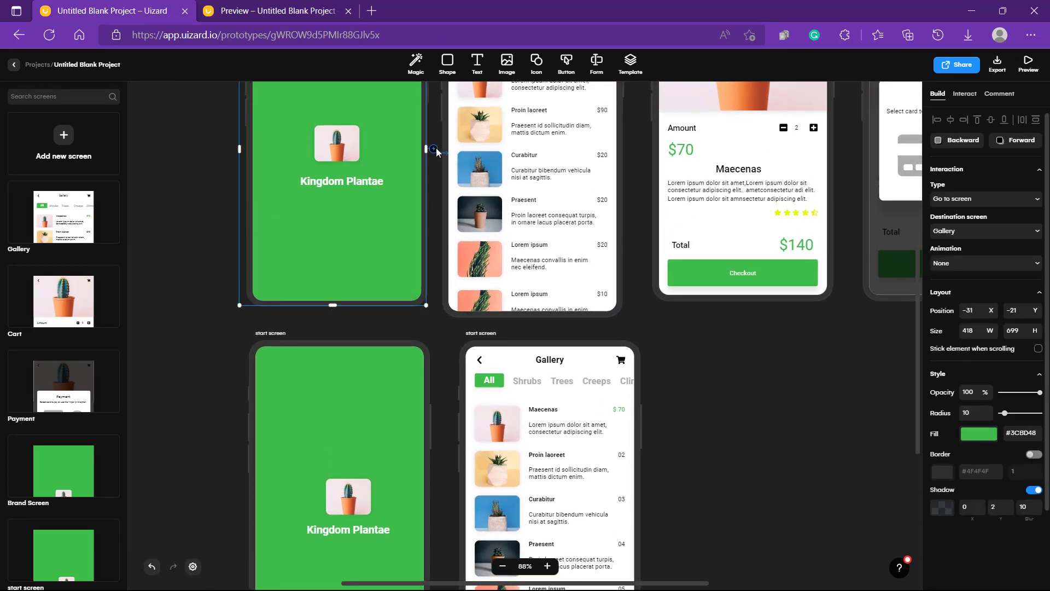
left_click_drag(434, 149, 425, 277)
left_click_drag(426, 372, 511, 374)
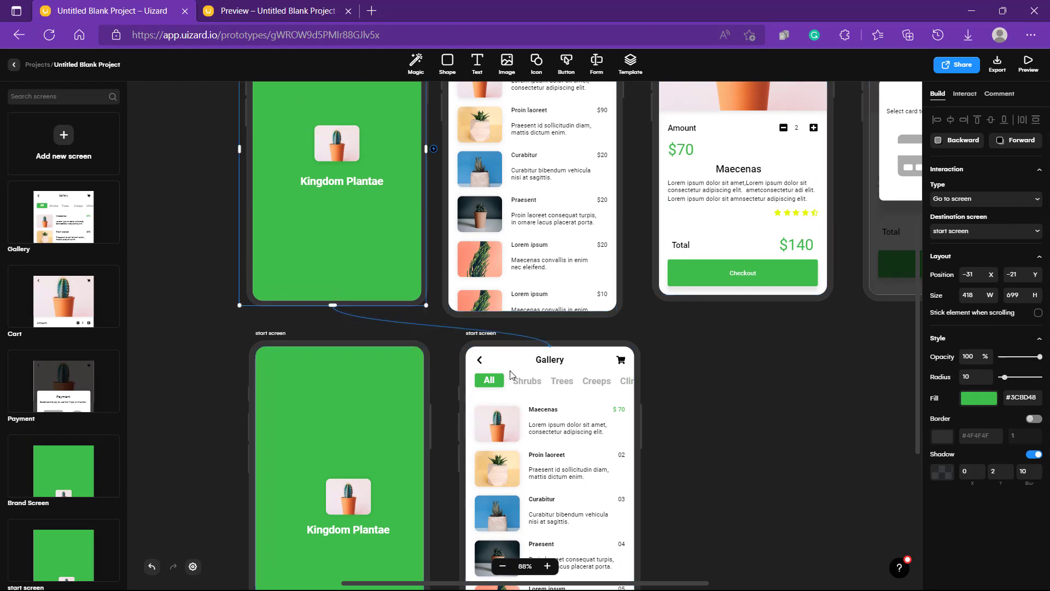
left_click(730, 398)
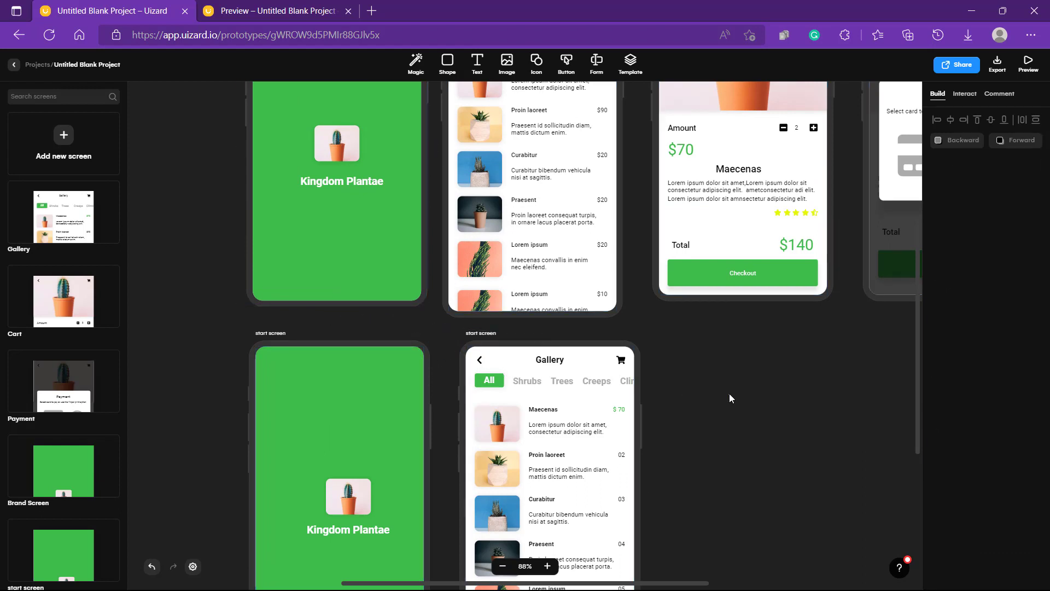
Open a fresh preview of the project and close the older preview.
left_click(1031, 62)
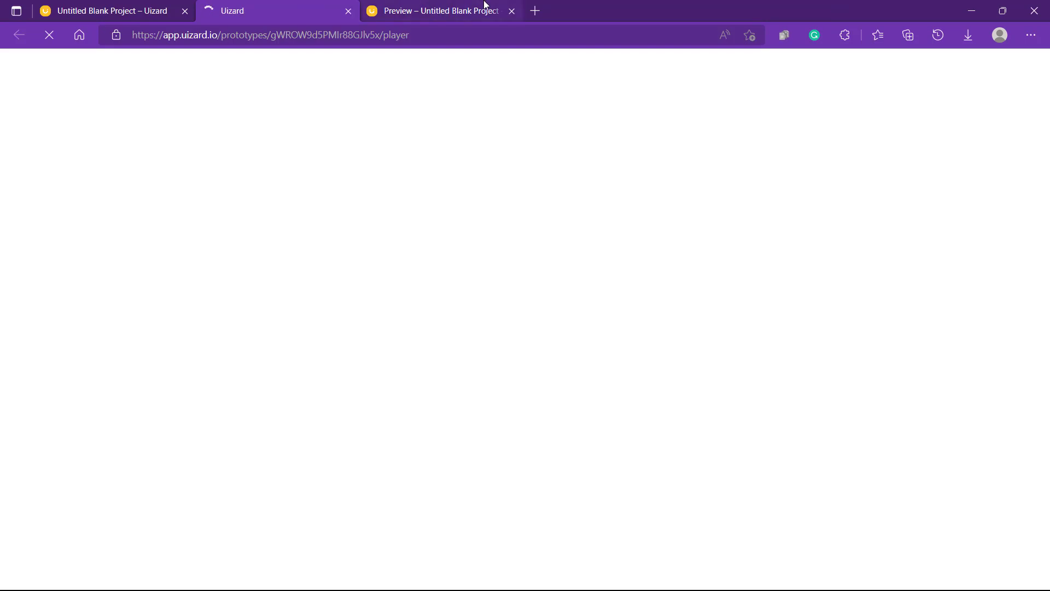
left_click(486, 6)
left_click(512, 11)
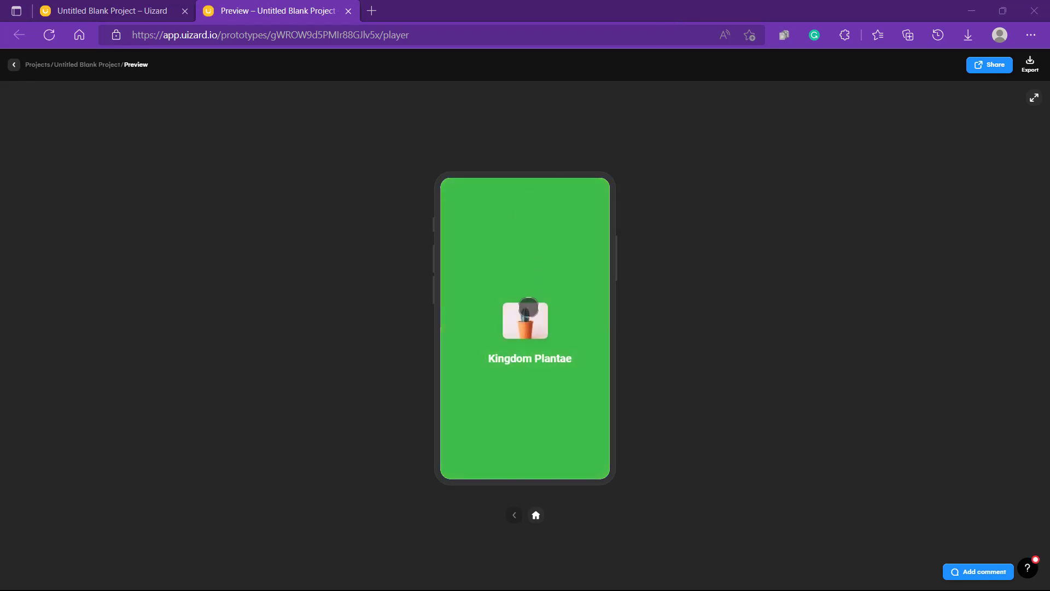
Go from the Kingdom Plantae screen to the Gallery in the preview and examine how the list scrolls behind the header.
left_click(533, 324)
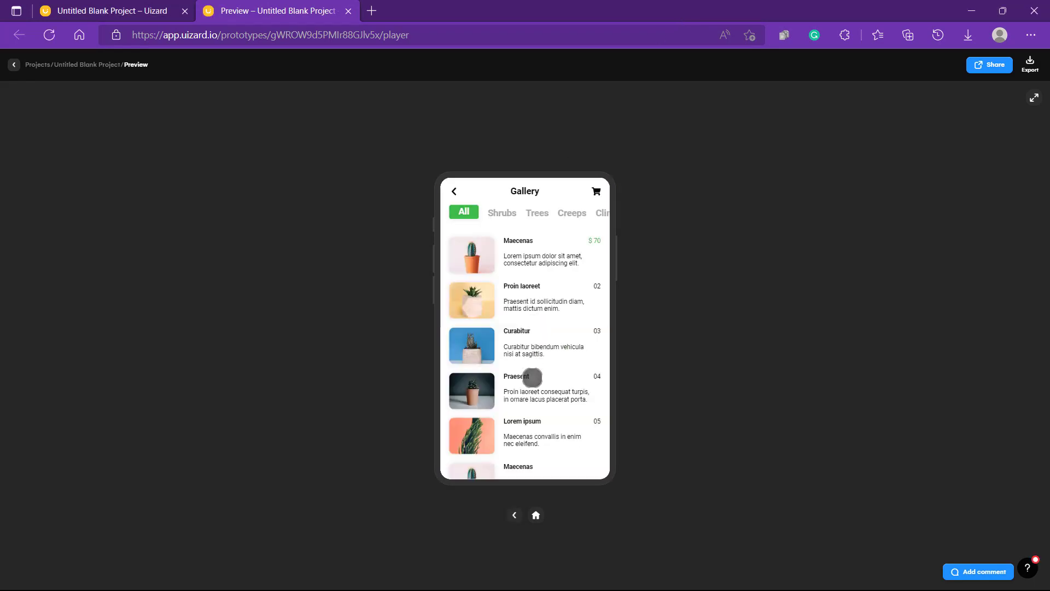
scroll(532, 377, "down", 3)
scroll(532, 377, "up", 5)
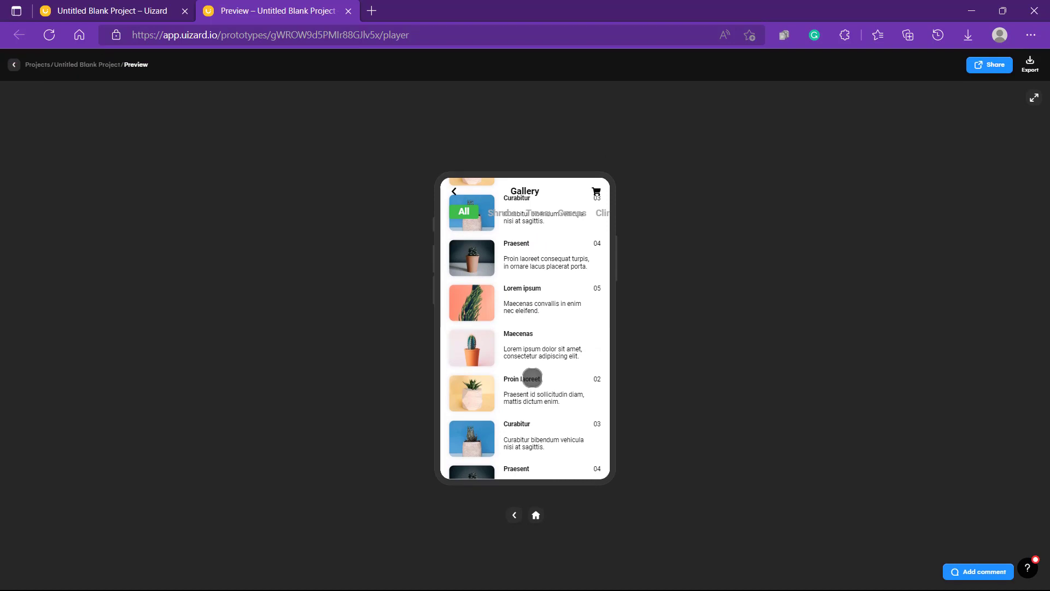
scroll(532, 377, "down", 3)
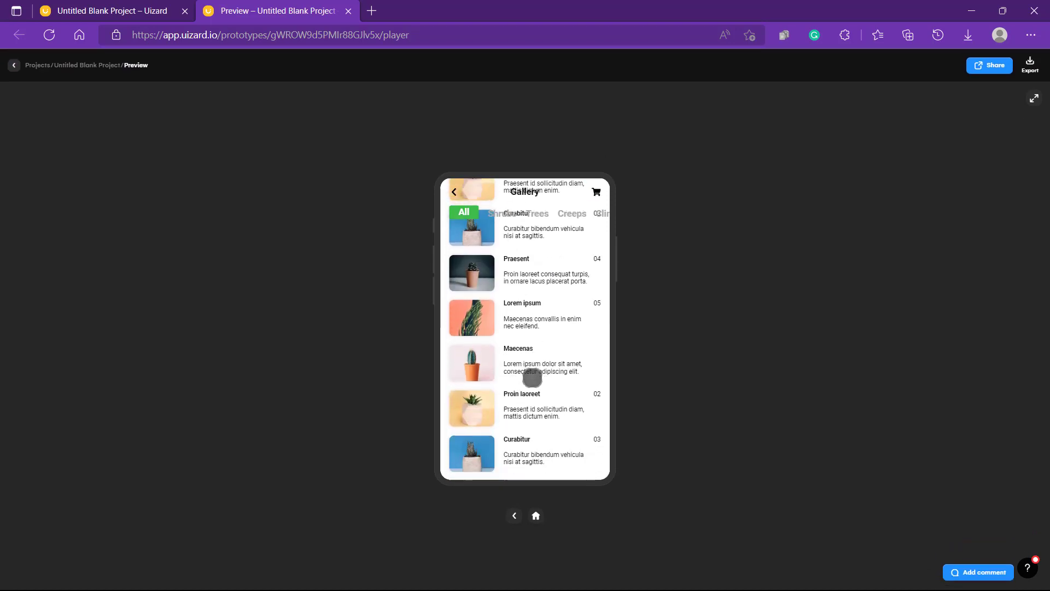
scroll(532, 377, "up", 3)
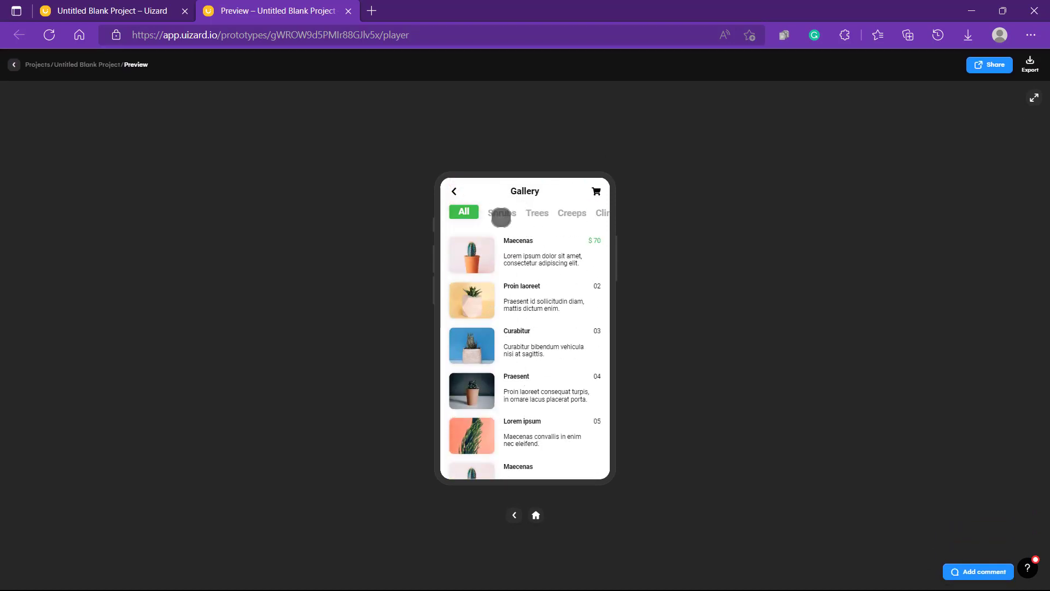
scroll(520, 330, "down", 3)
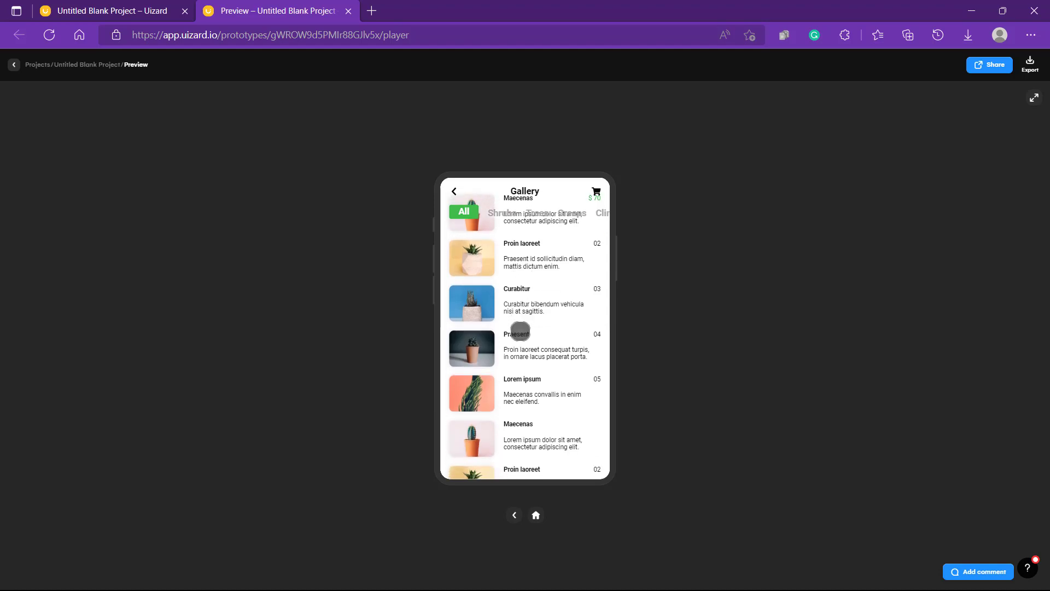
scroll(520, 331, "up", 3)
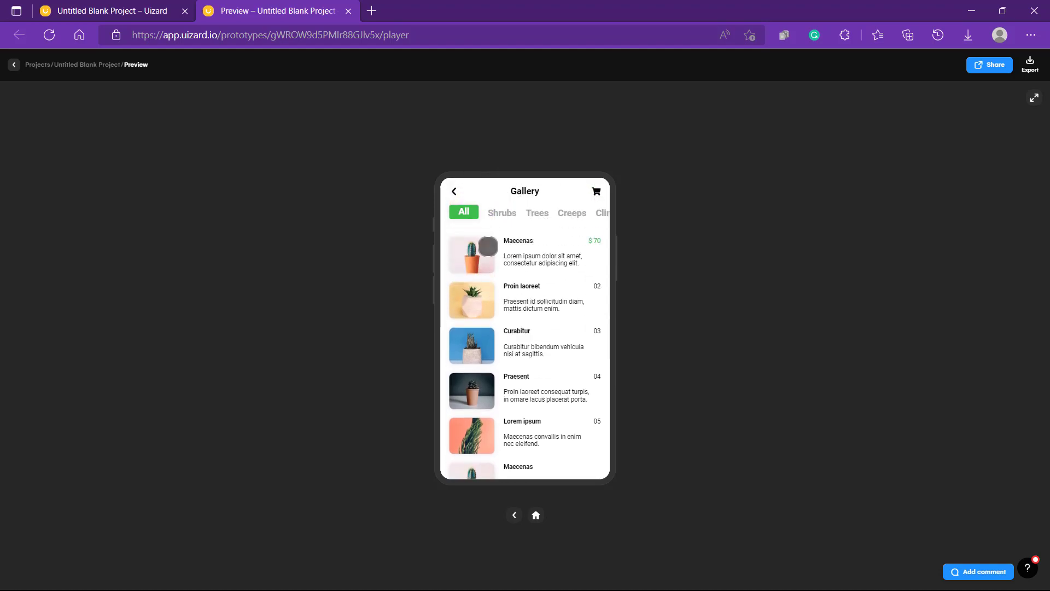
scroll(508, 309, "down", 3)
scroll(507, 309, "up", 3)
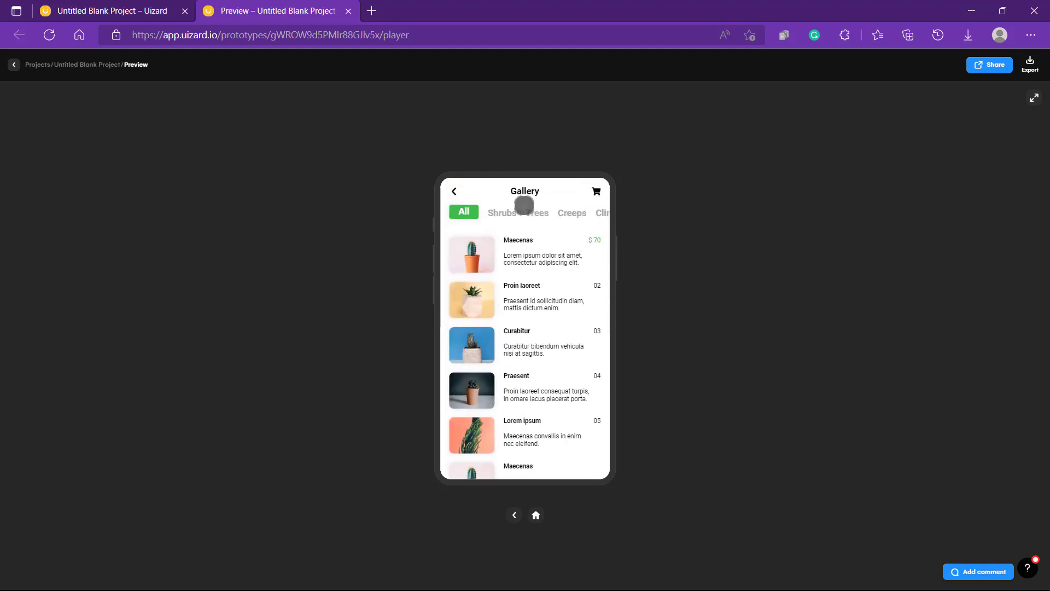
Examine in the preview how the Gallery list scrolls behind the translucent green header rectangle.
left_click(102, 12)
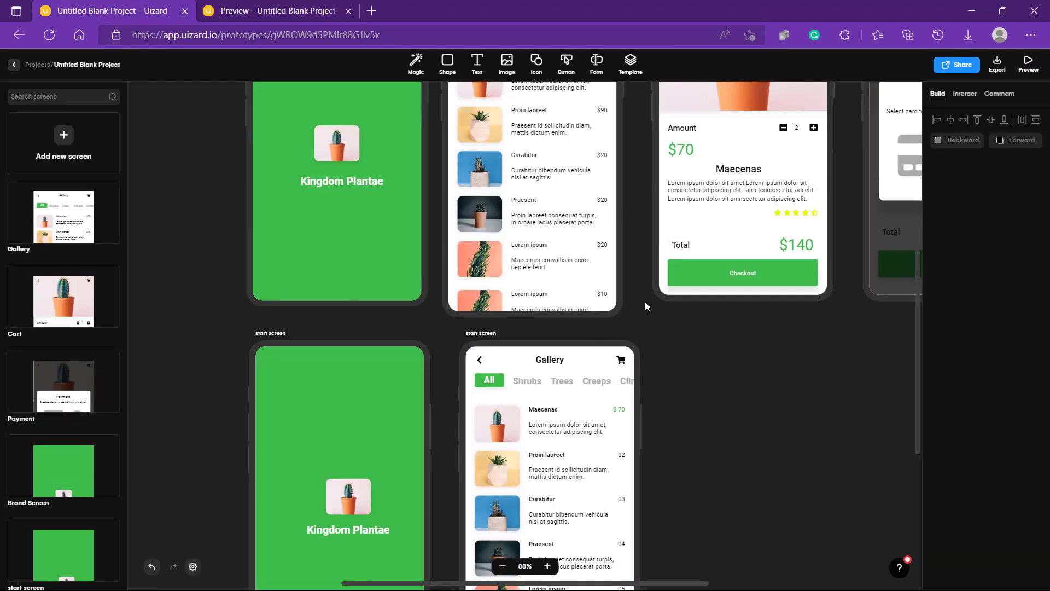
key("ctrl+Tab")
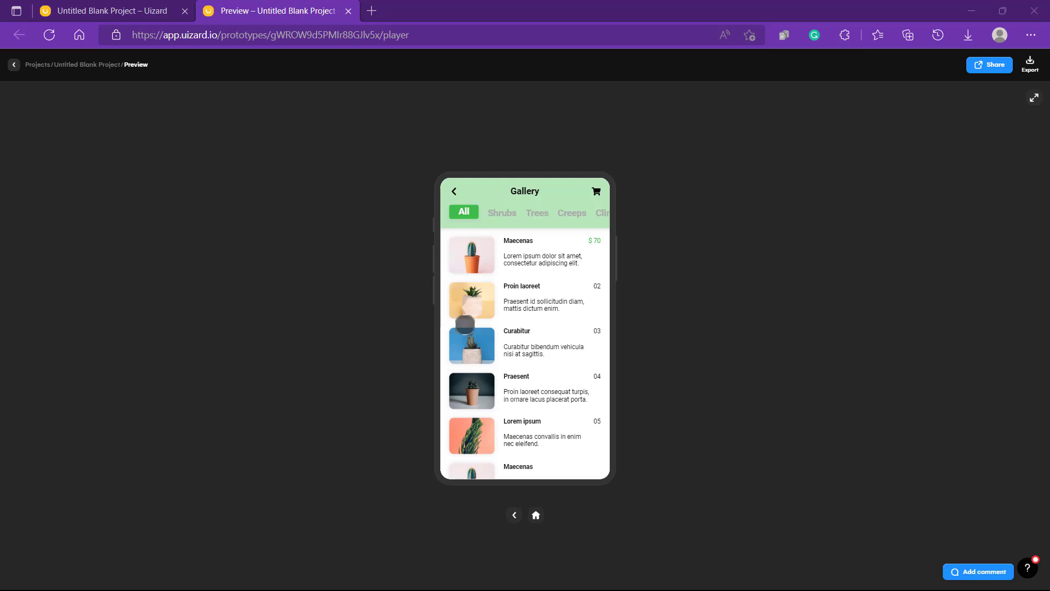
scroll(493, 378, "up", 3)
scroll(493, 379, "down", 3)
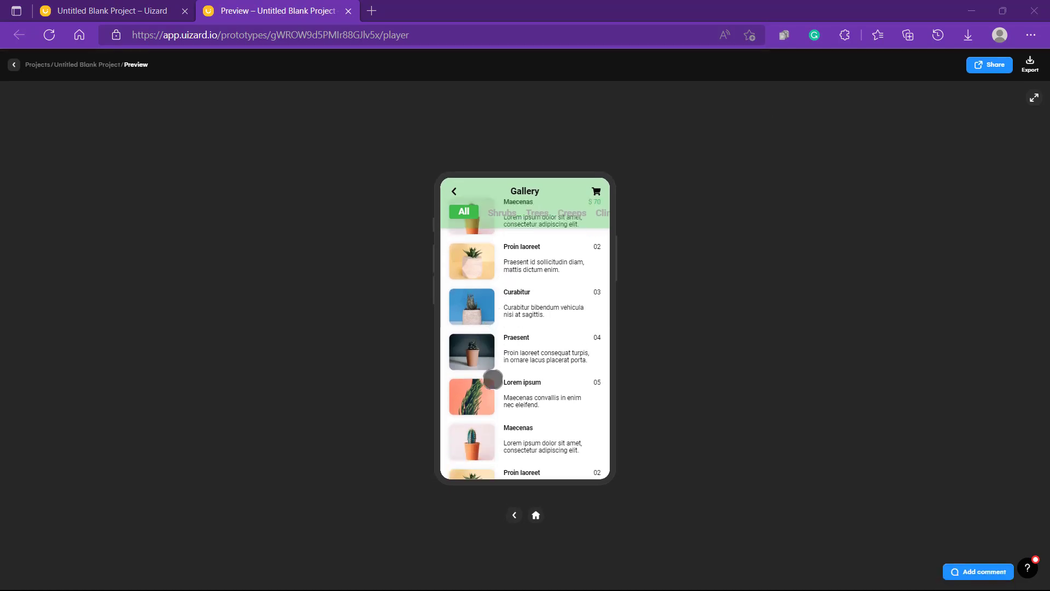
scroll(492, 379, "up", 3)
scroll(493, 379, "down", 2)
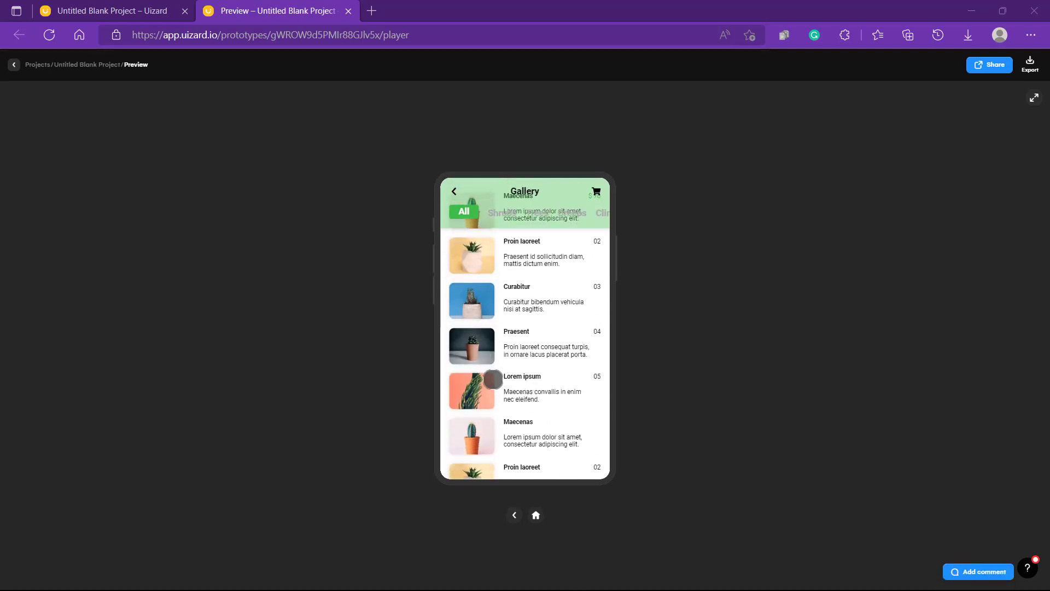
scroll(493, 379, "up", 2)
scroll(493, 379, "down", 3)
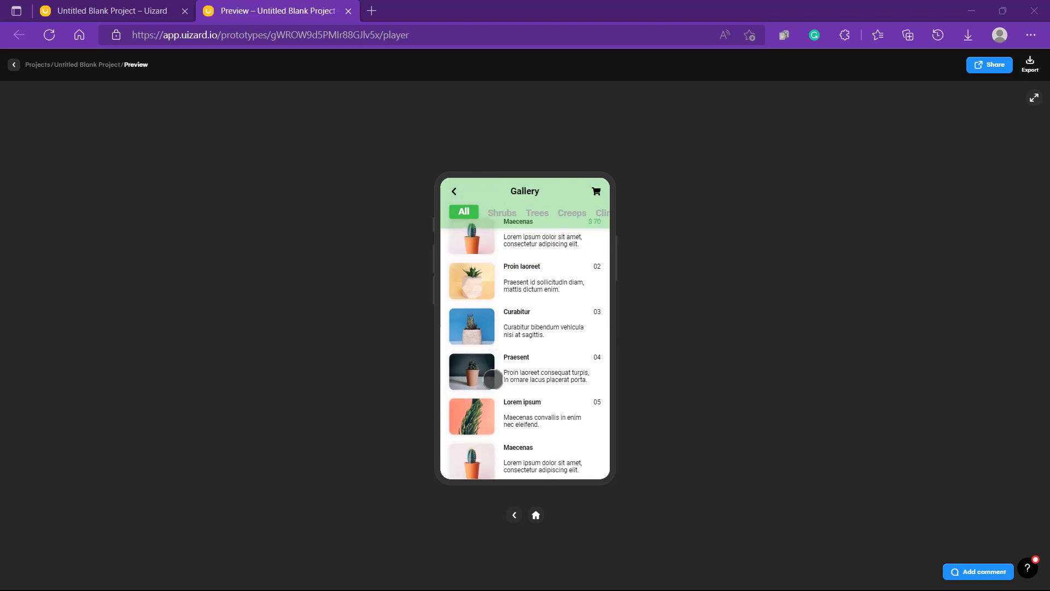
scroll(493, 379, "up", 3)
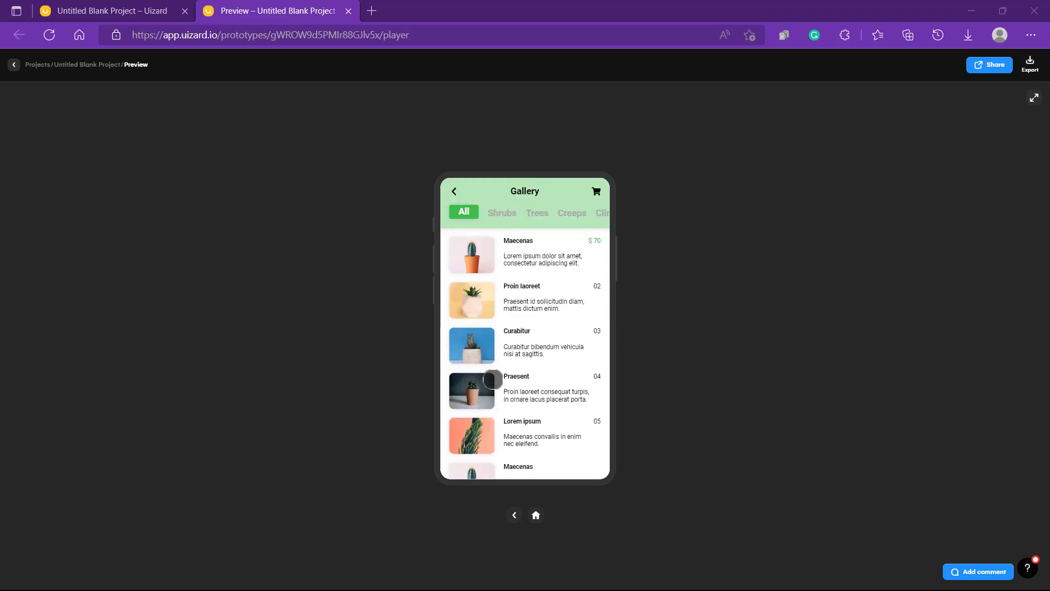
In the editor, change the fill of the long Gallery screen's green header rectangle to white.
left_click(145, 17)
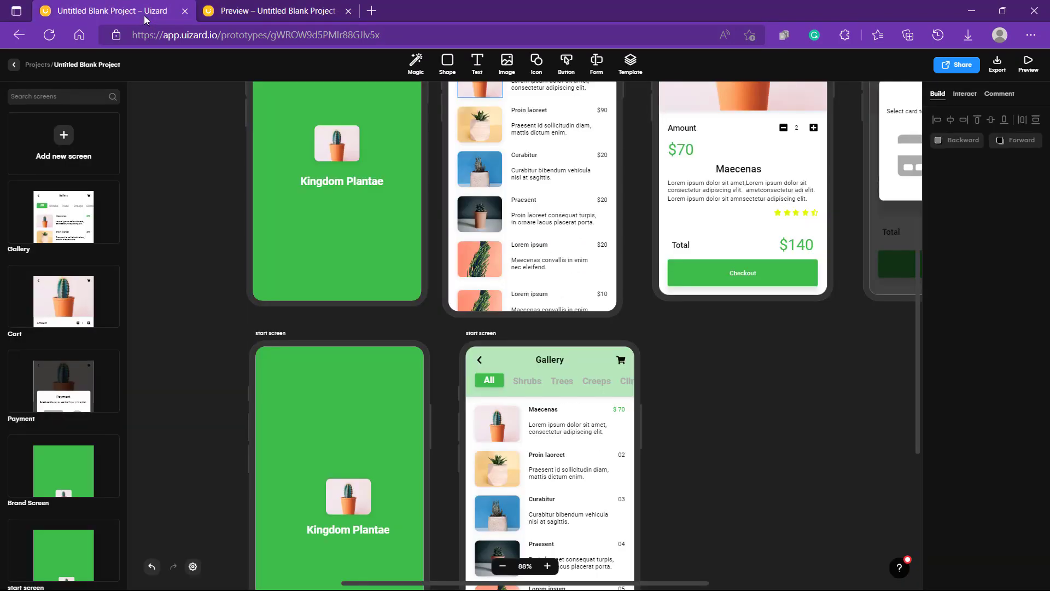
left_click(587, 361)
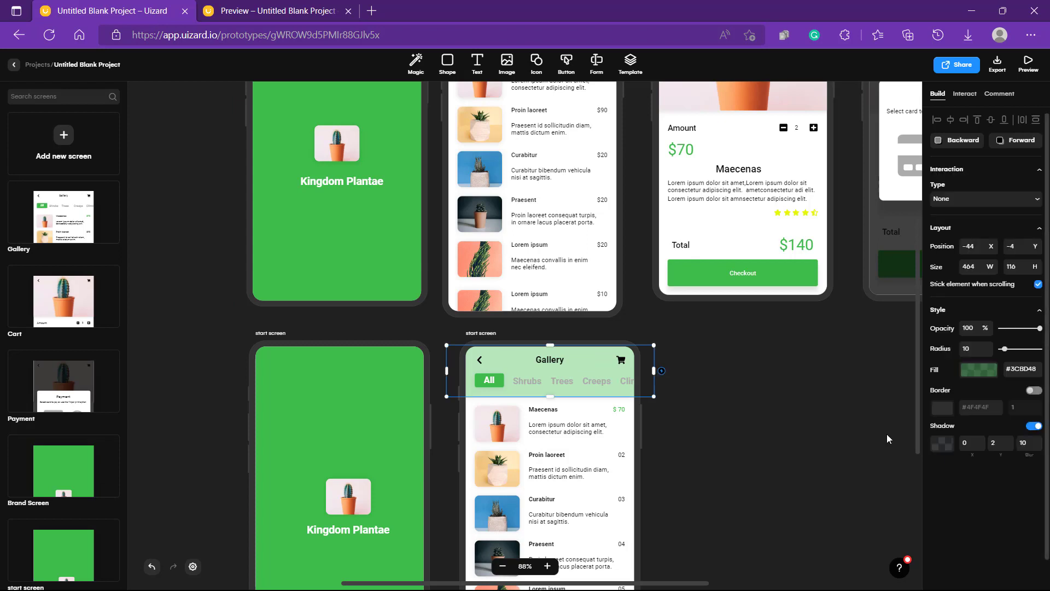
left_click(987, 378)
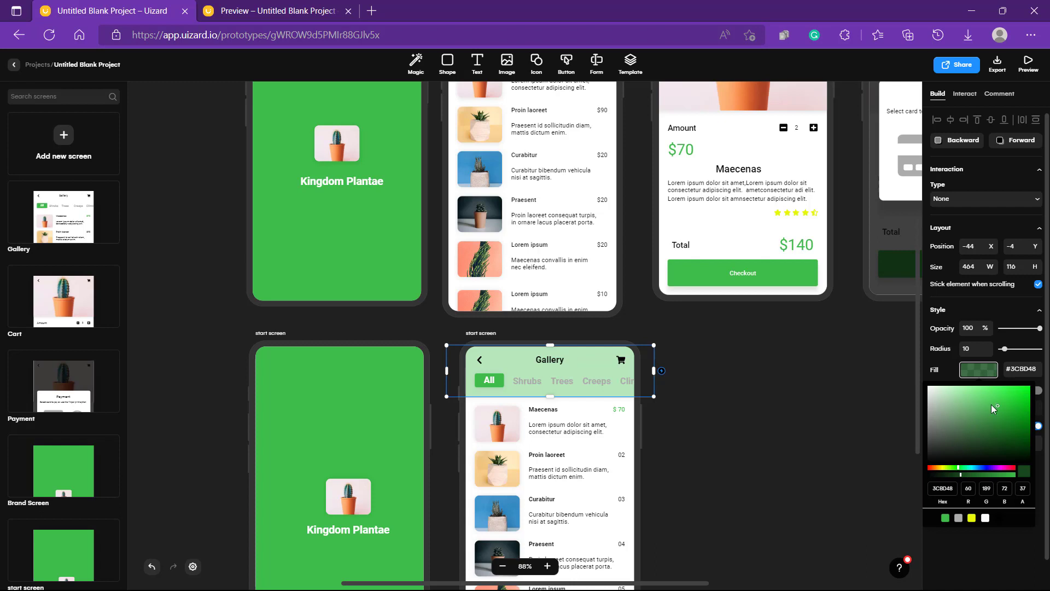
left_click(986, 518)
left_click(839, 446)
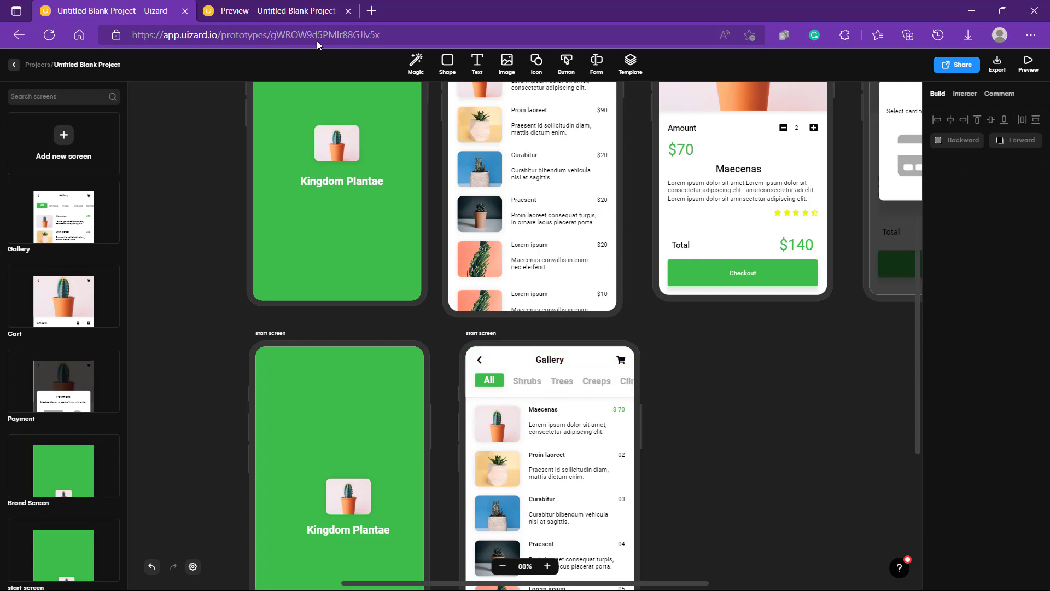
Reload the preview, go from the Kingdom Plantae screen to the Gallery and examine how the list scrolls behind the white header.
left_click(251, 12)
left_click(49, 35)
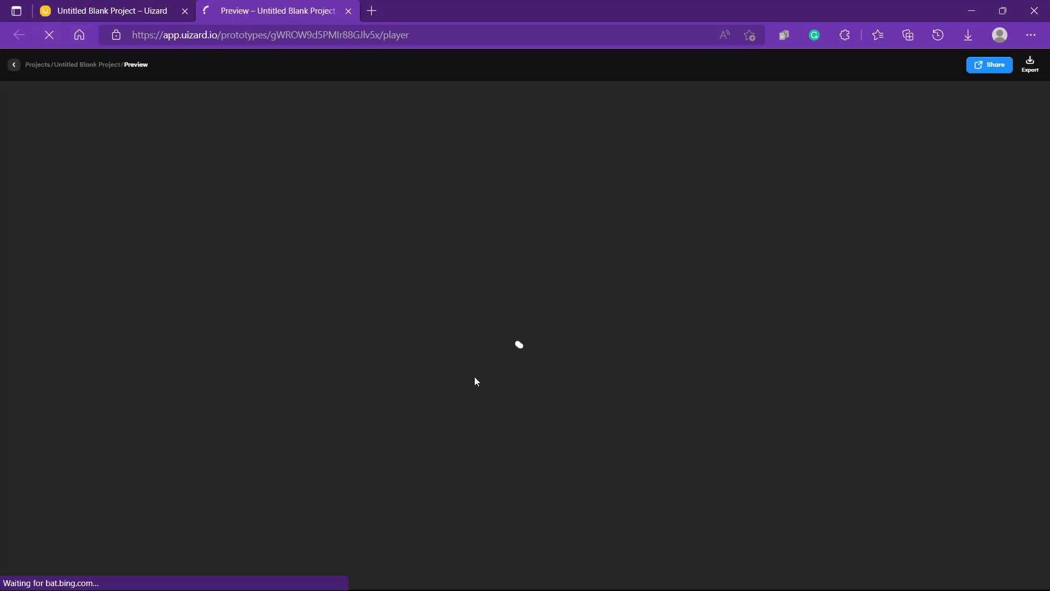
left_click(511, 385)
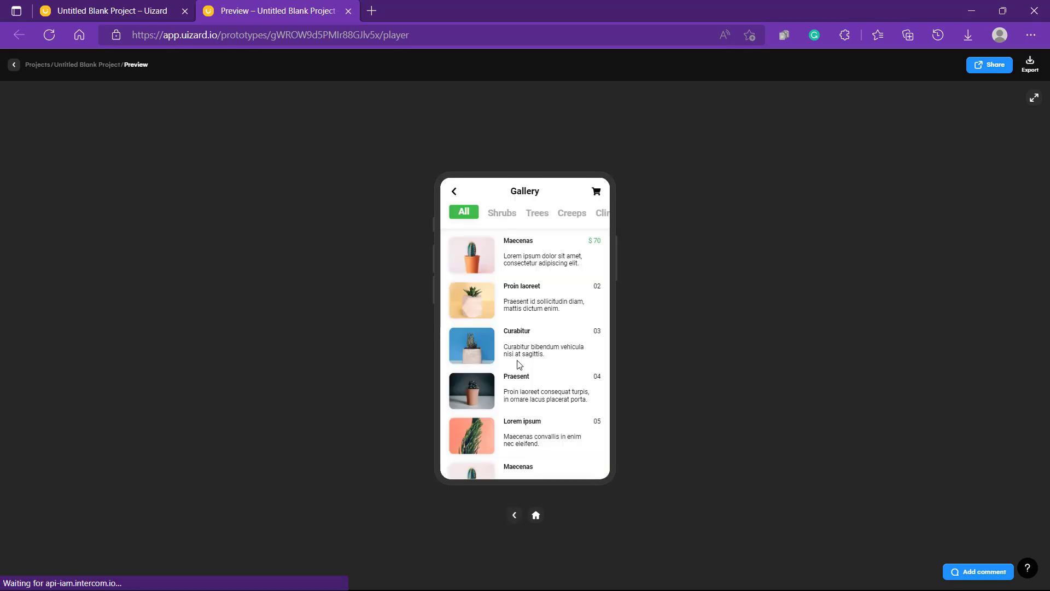
scroll(519, 365, "down", 1)
scroll(518, 365, "down", 1)
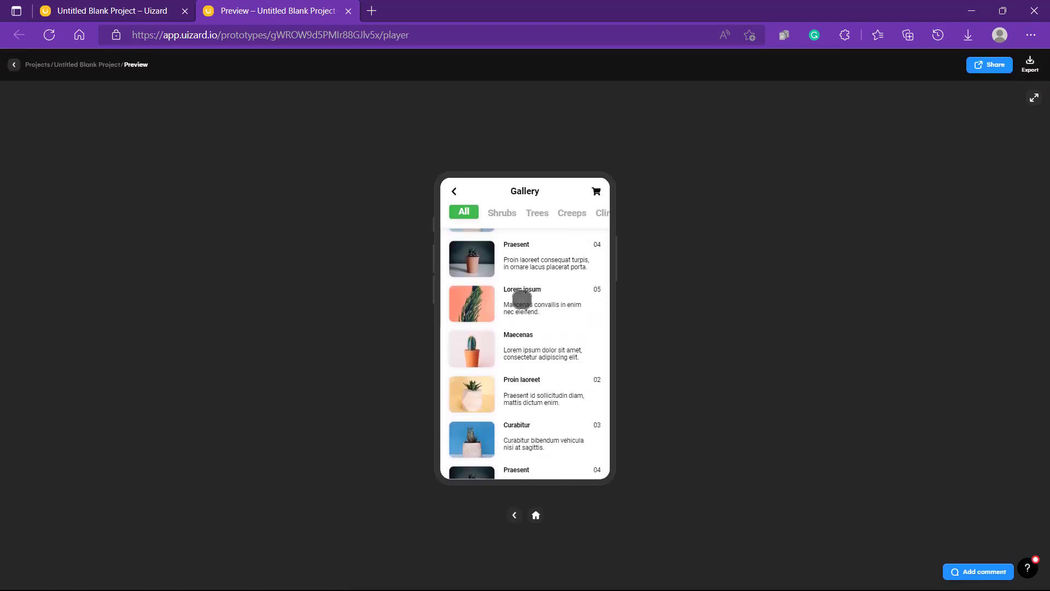
scroll(524, 298, "up", 2)
scroll(520, 307, "down", 3)
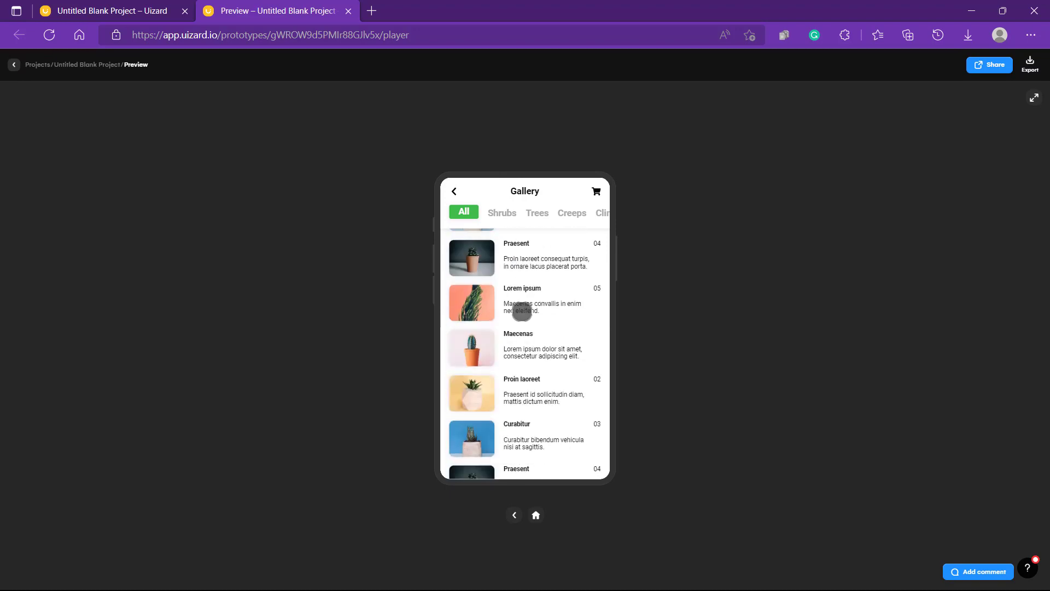
scroll(522, 312, "up", 3)
scroll(519, 306, "down", 3)
scroll(519, 307, "up", 3)
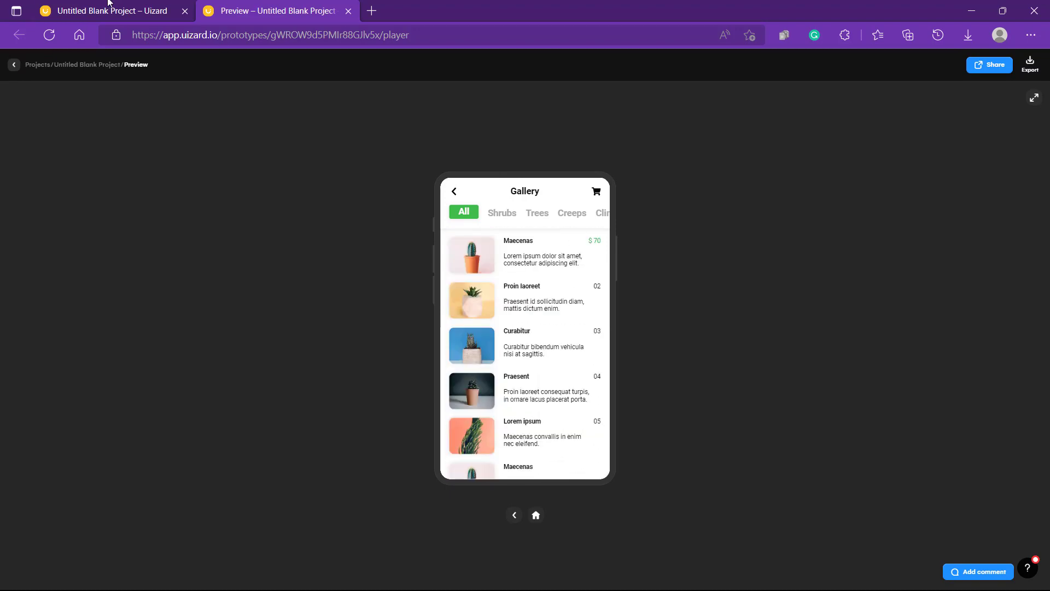
In the editor, delete the white header rectangle from the long Gallery screen.
left_click(108, 2)
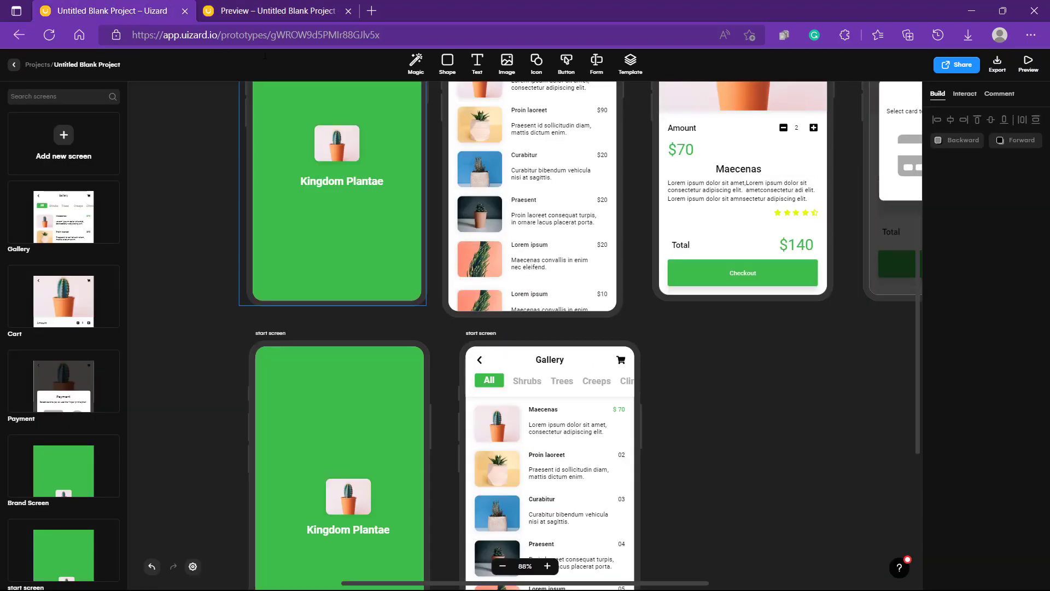
left_click(513, 362)
key("Delete")
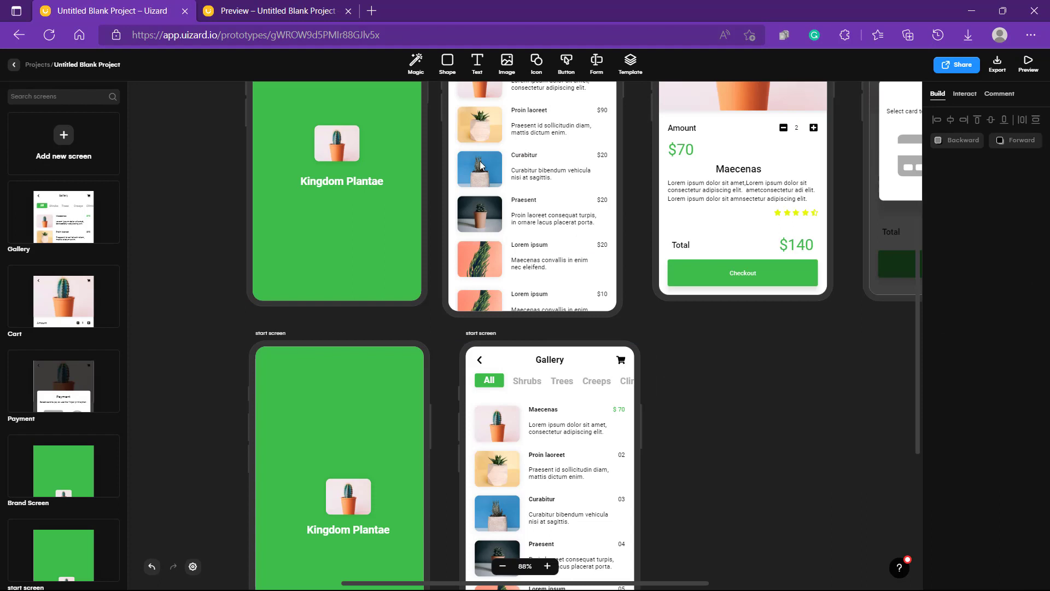
Add a white shadowed rectangle over the long Gallery screen's header, widen it to 432 by 160 and send it to the back.
left_click(445, 64)
left_click_drag(406, 135, 535, 361)
left_click_drag(603, 357, 656, 357)
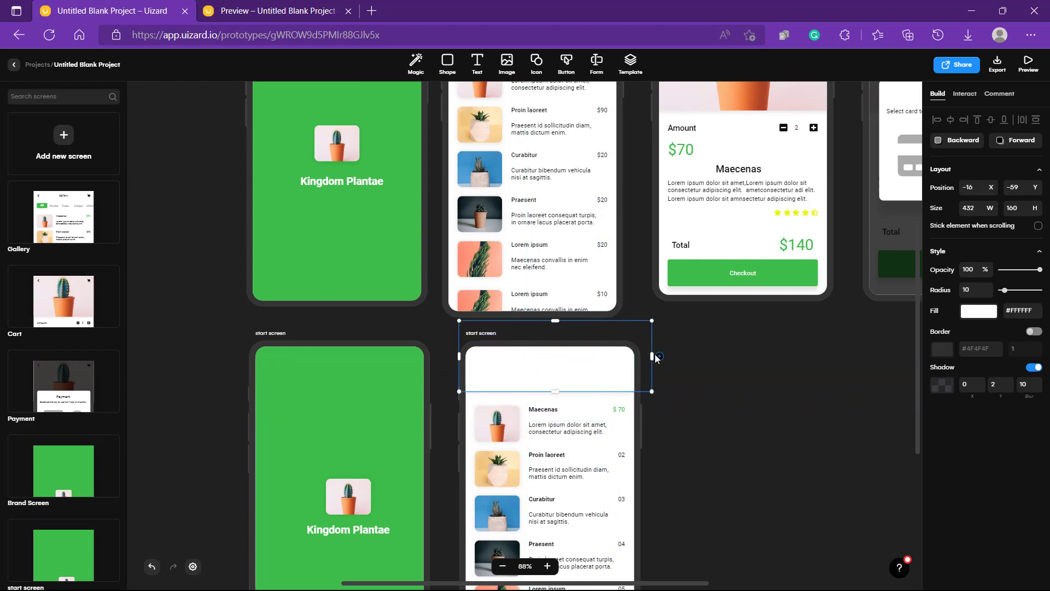
right_click(614, 363)
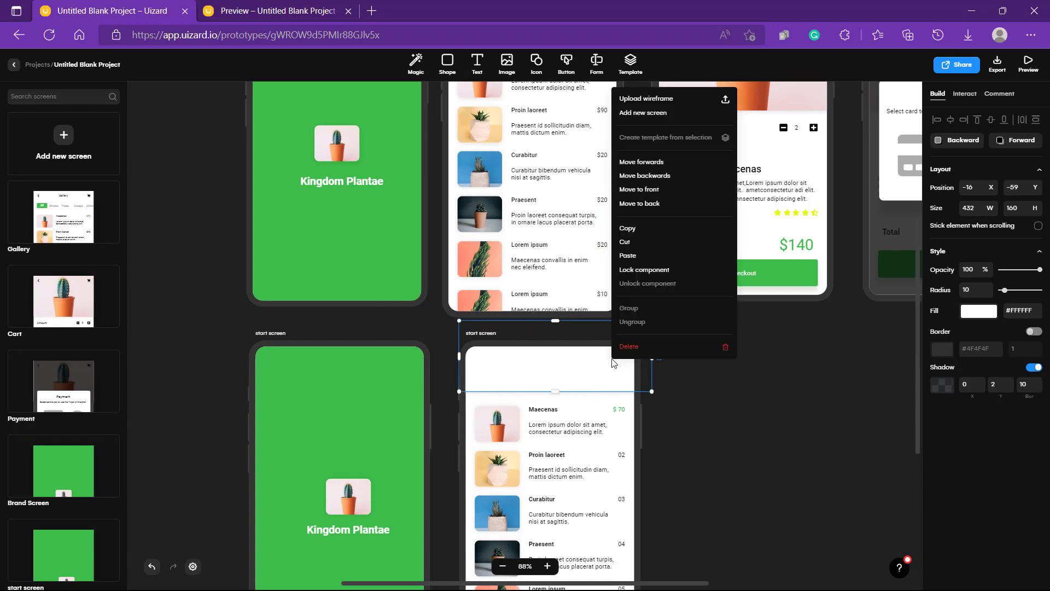
left_click(647, 204)
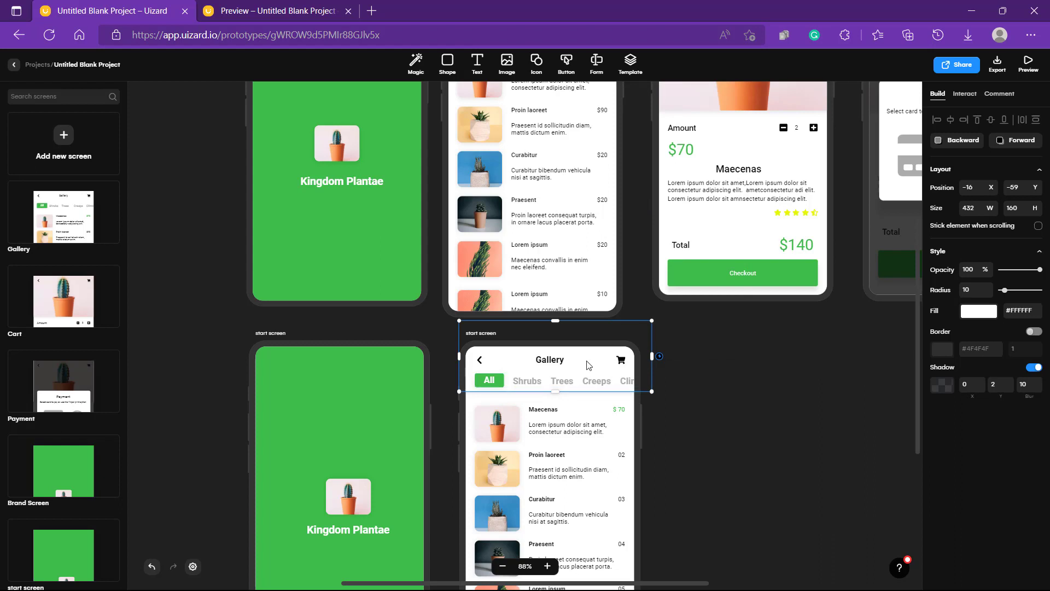
Lower the white header rectangle to Y -50 and make it stick when scrolling.
left_click_drag(587, 365, 588, 368)
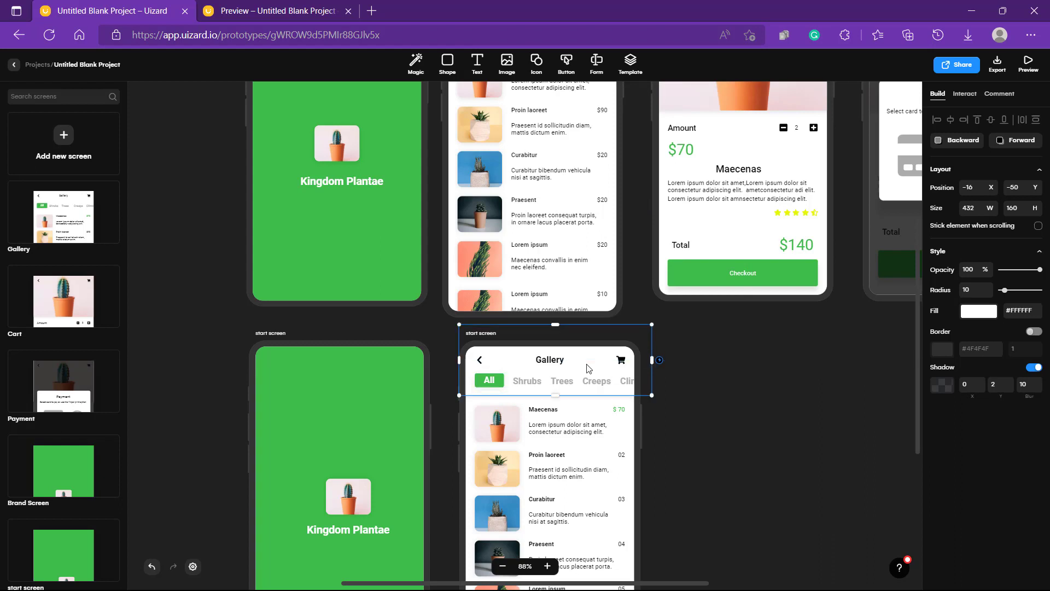
right_click(587, 368)
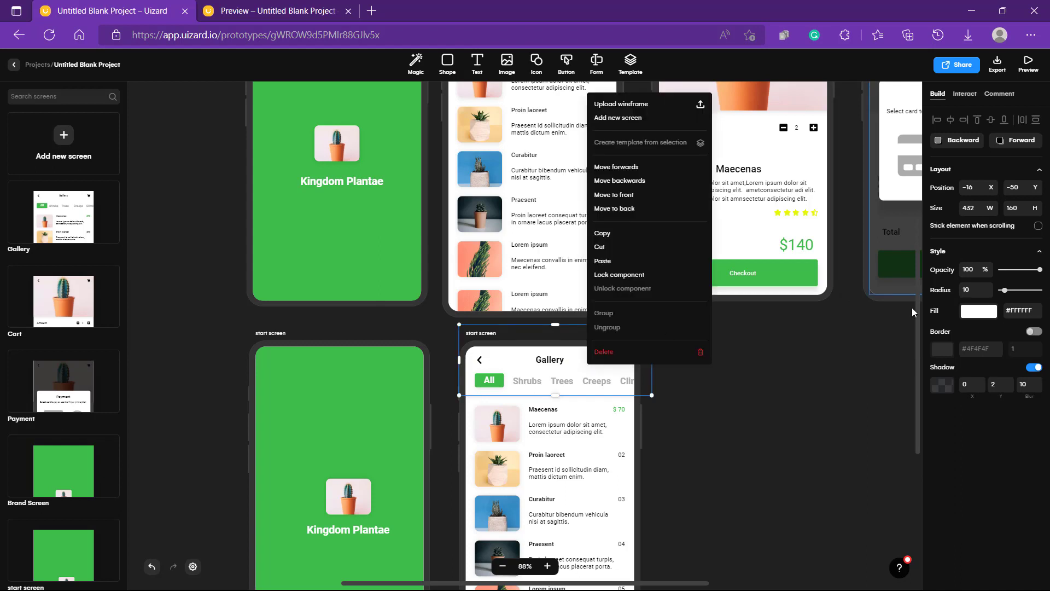
left_click(734, 385)
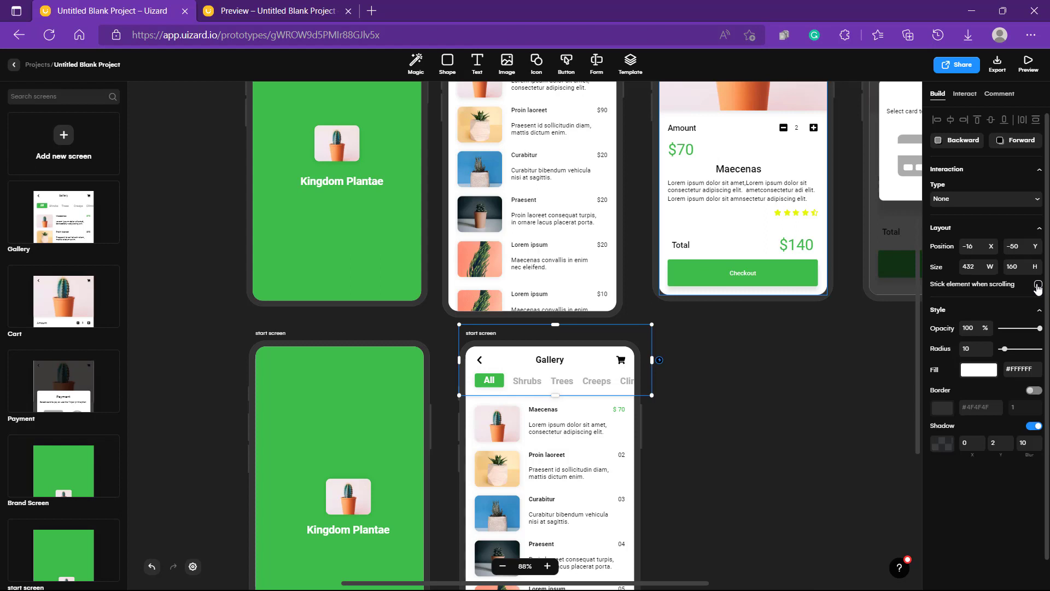
left_click(795, 387)
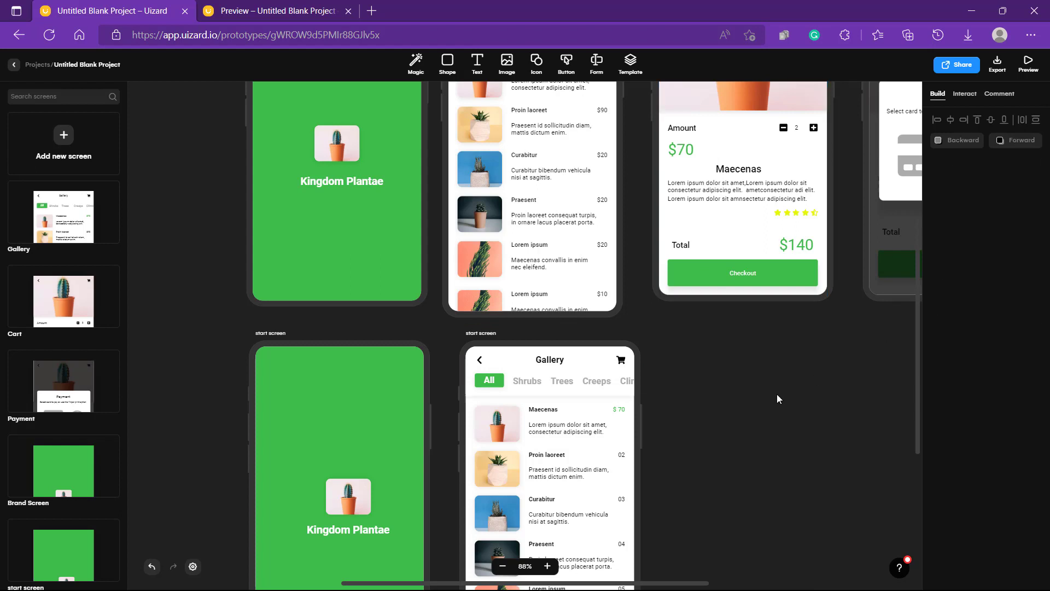
Refresh the preview and check in the Gallery whether the new white header rectangle stays fixed while the list scrolls.
left_click(243, 7)
left_click(49, 35)
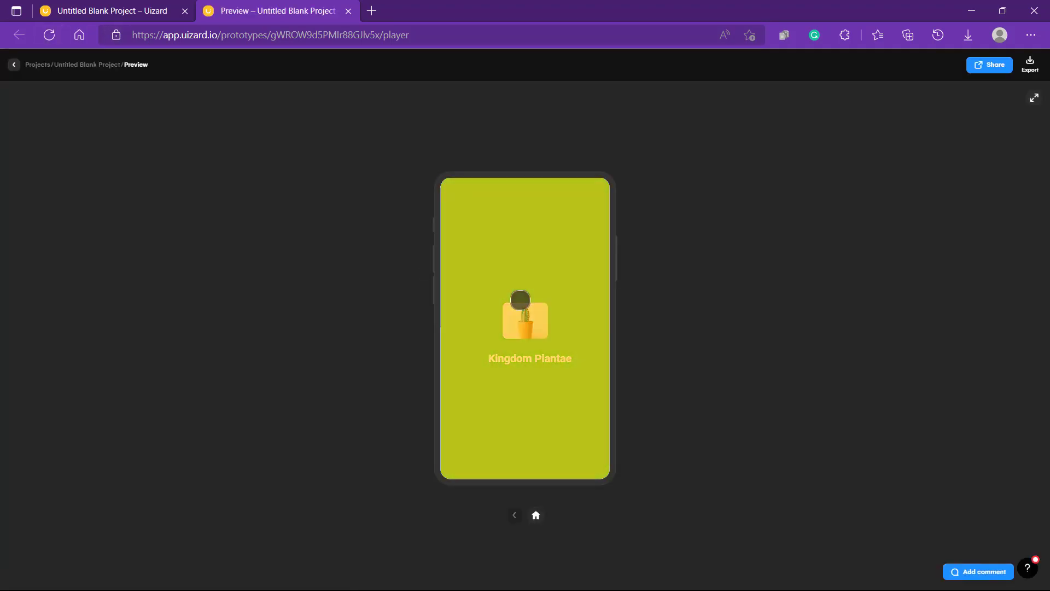
scroll(526, 344, "down", 1)
scroll(527, 348, "down", 5)
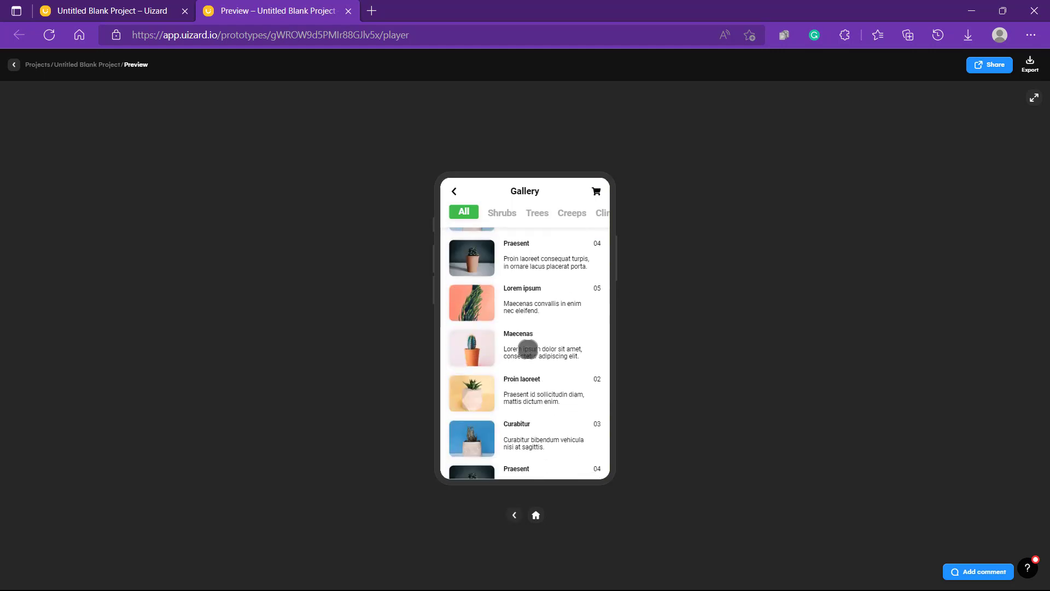
scroll(527, 349, "down", 2)
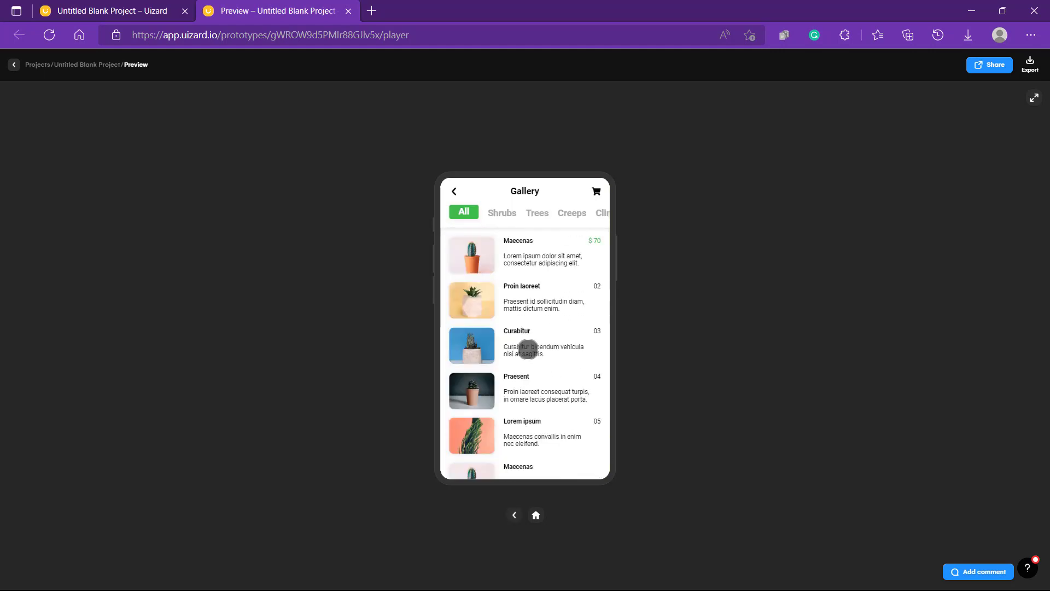
scroll(528, 349, "down", 5)
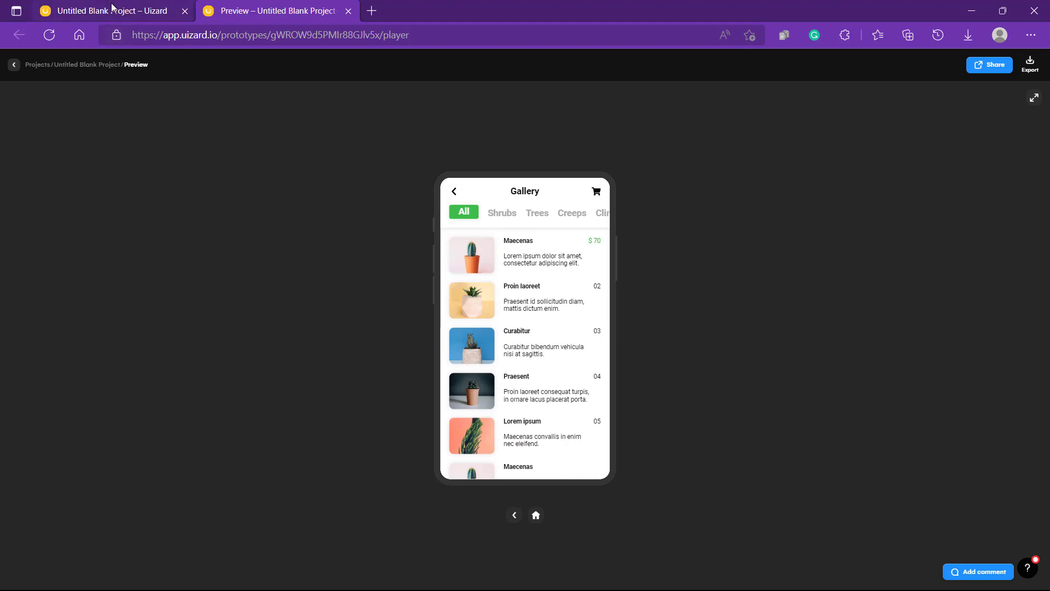
Return to the editor and review the prototype's screens, including the long Gallery, Cart and Payment.
left_click(111, 7)
scroll(487, 384, "down", 5)
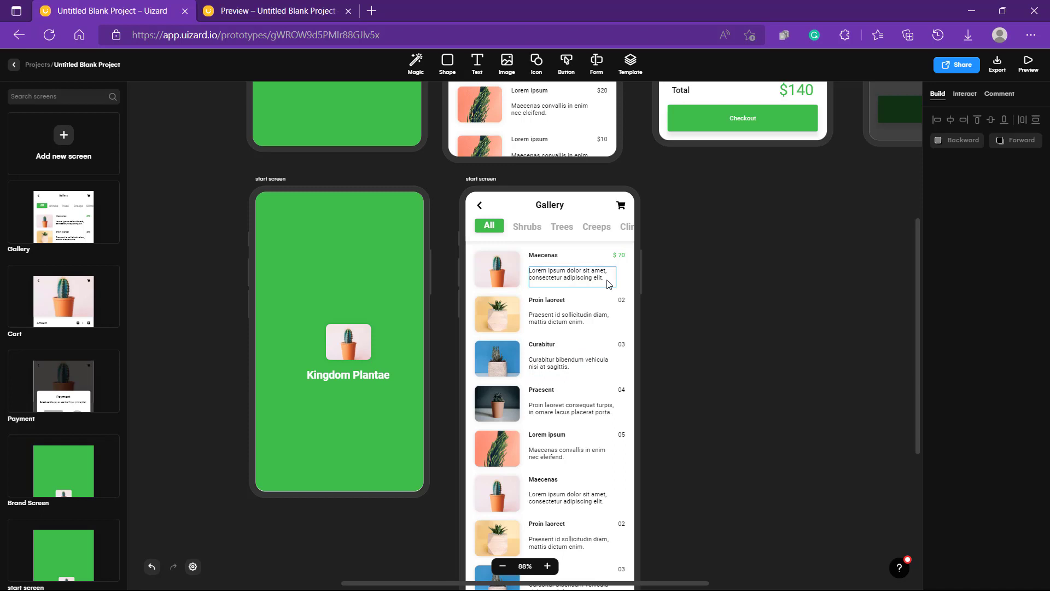
scroll(607, 281, "right", 3)
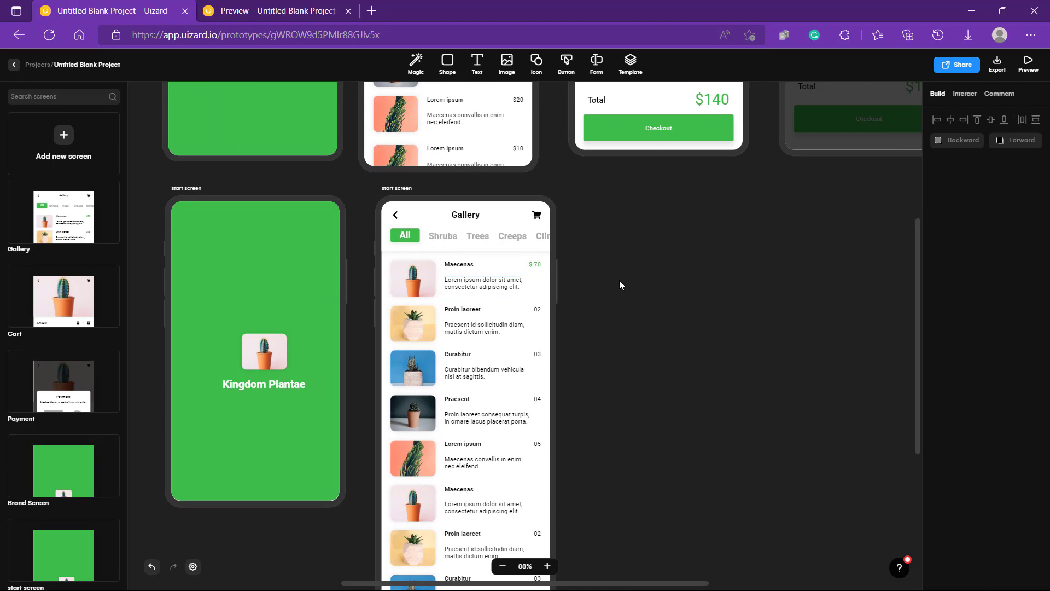
scroll(619, 281, "down", 3)
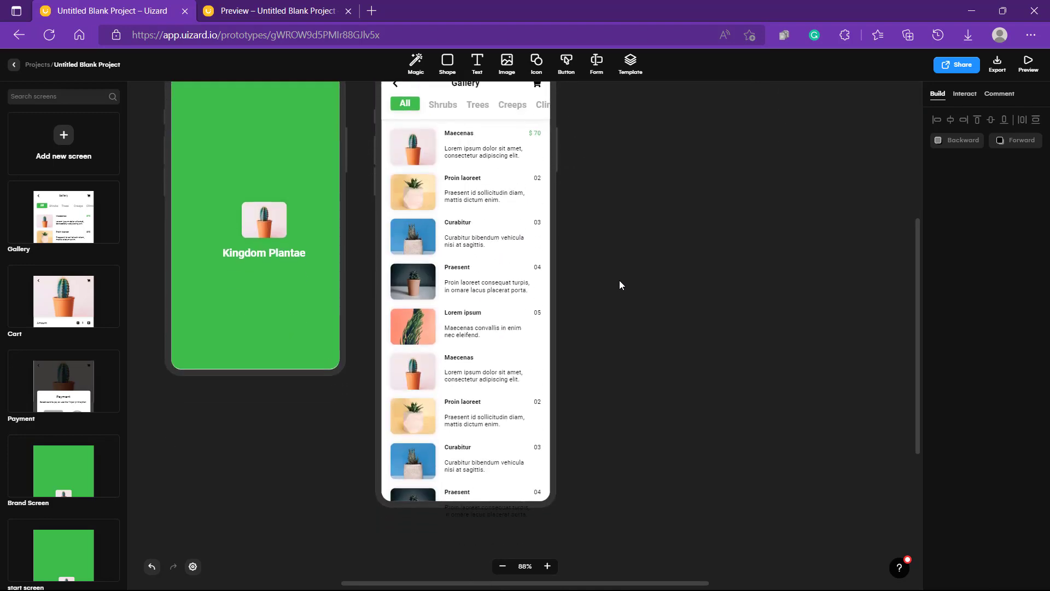
scroll(620, 281, "up", 3)
scroll(620, 281, "up", 5)
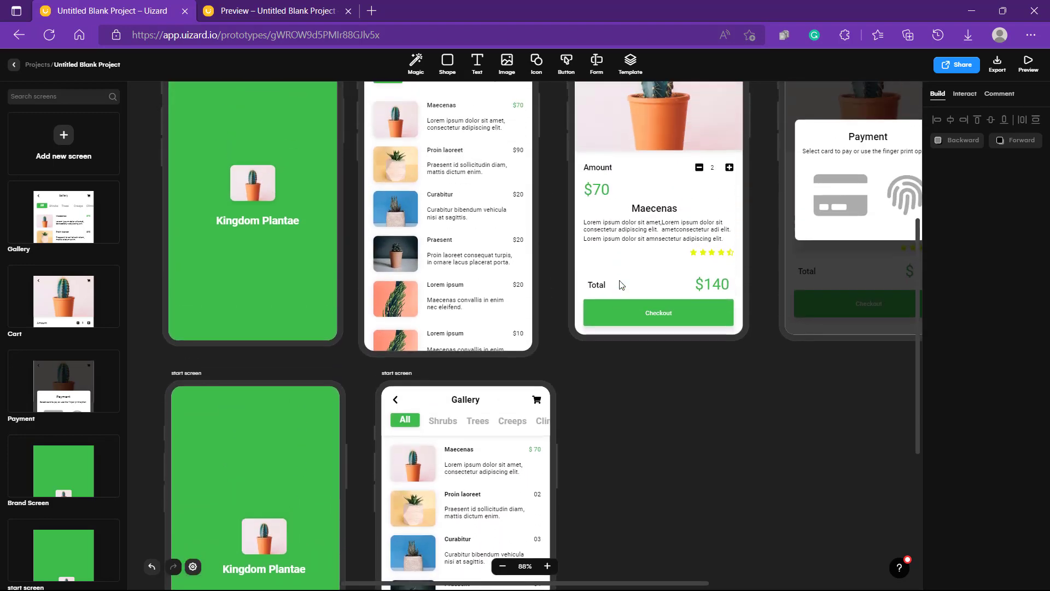
scroll(619, 281, "up", 3)
scroll(619, 281, "down", 5)
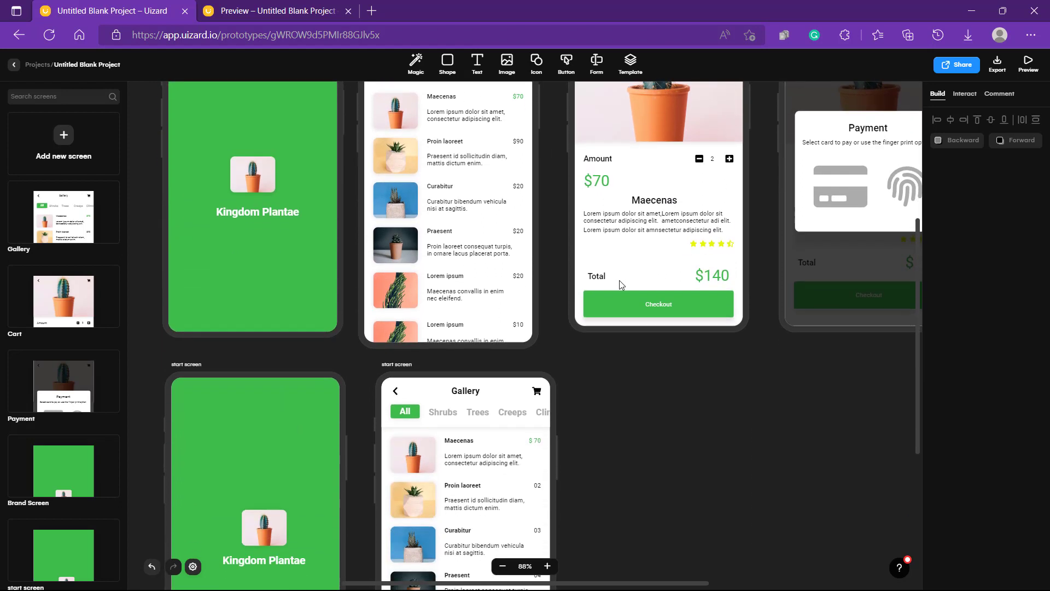
scroll(621, 285, "right", 4)
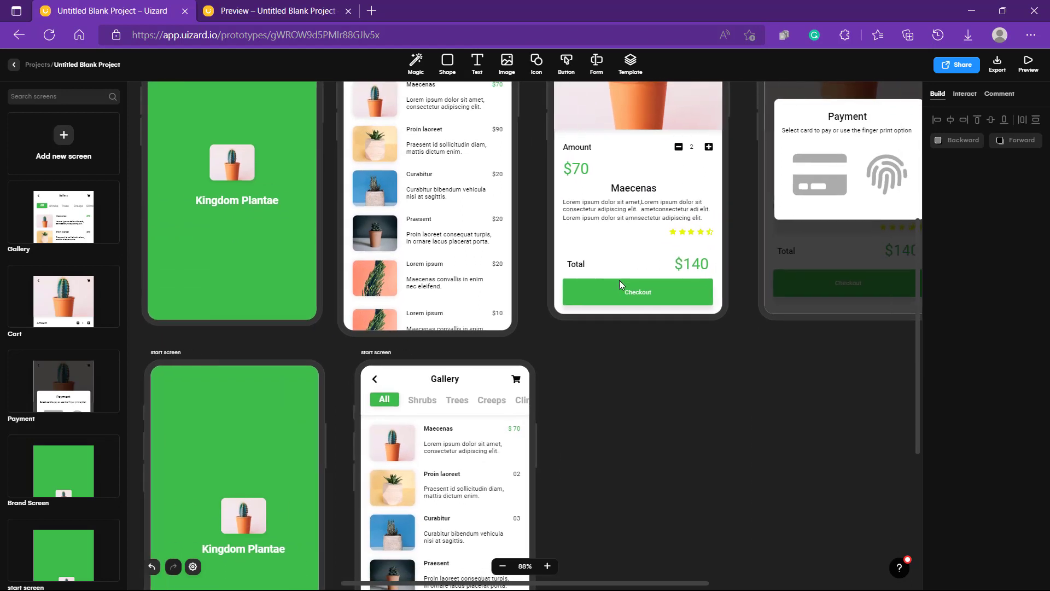
scroll(621, 284, "up", 2)
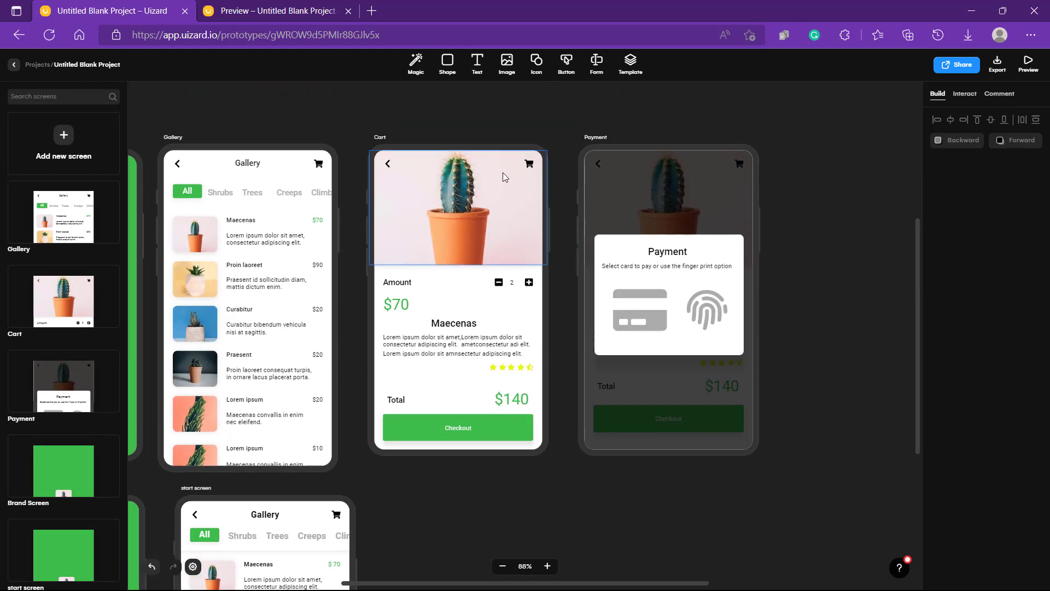
scroll(540, 350, "down", 2)
scroll(541, 350, "left", 1)
scroll(540, 356, "left", 8)
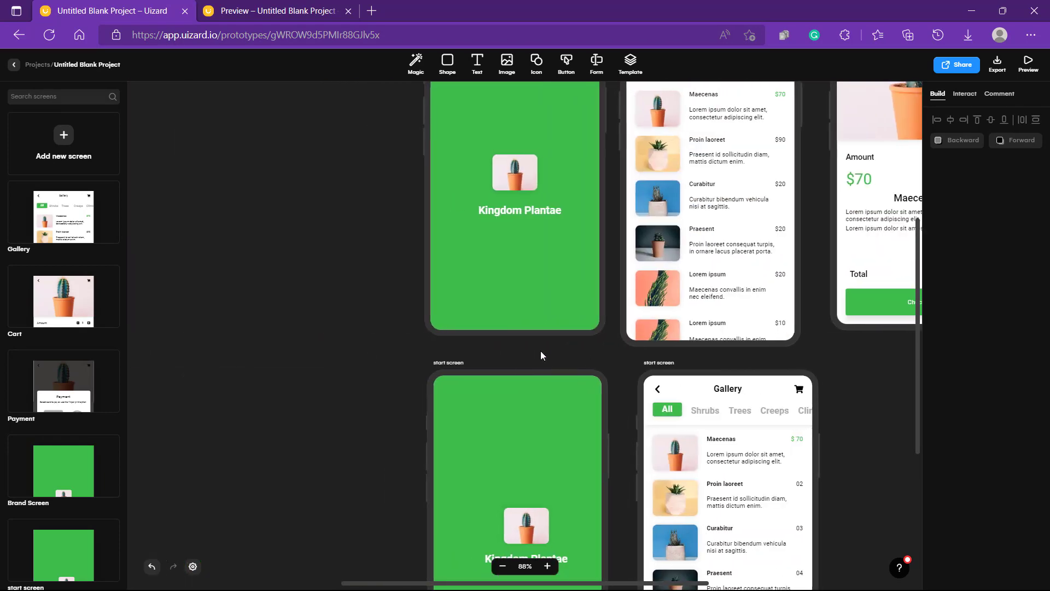
Duplicate the lower green Kingdom Plantae start screen and clear all contents from the copy beside the long Gallery screen.
scroll(556, 344, "down", 3)
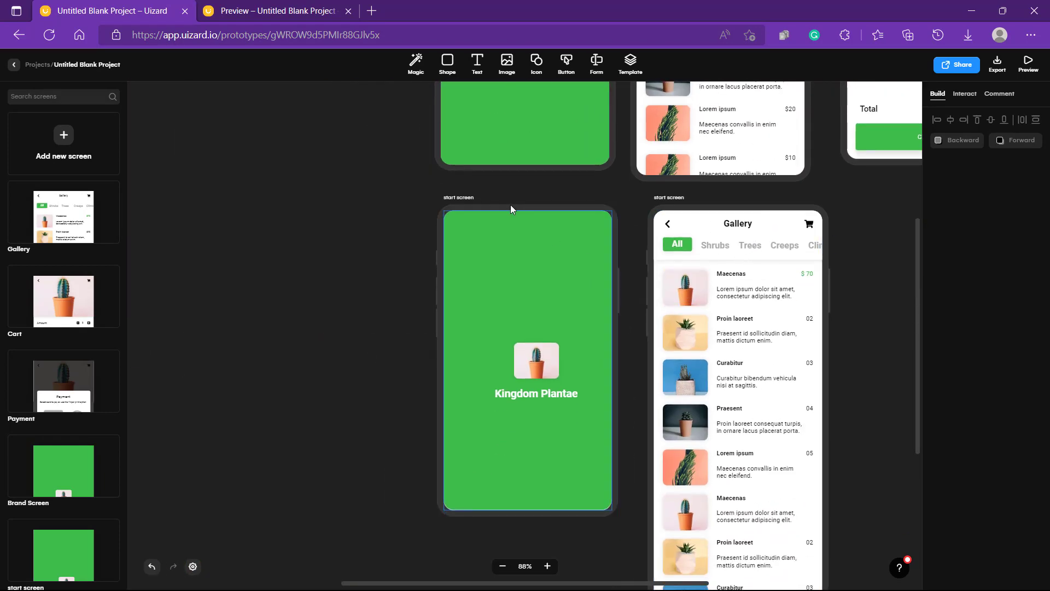
left_click(560, 213)
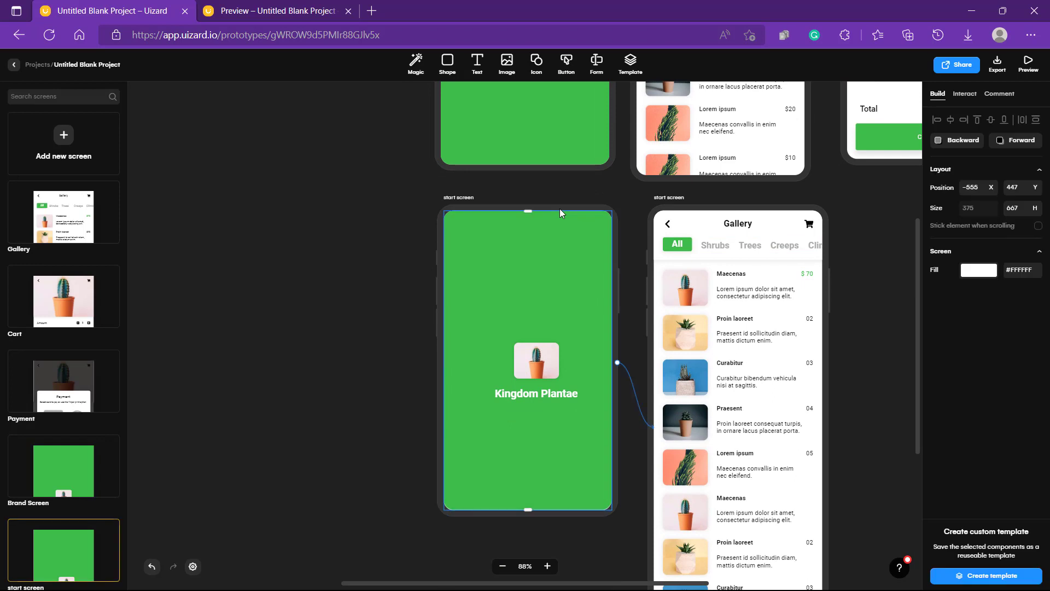
key("ctrl+d")
scroll(559, 212, "right", 2)
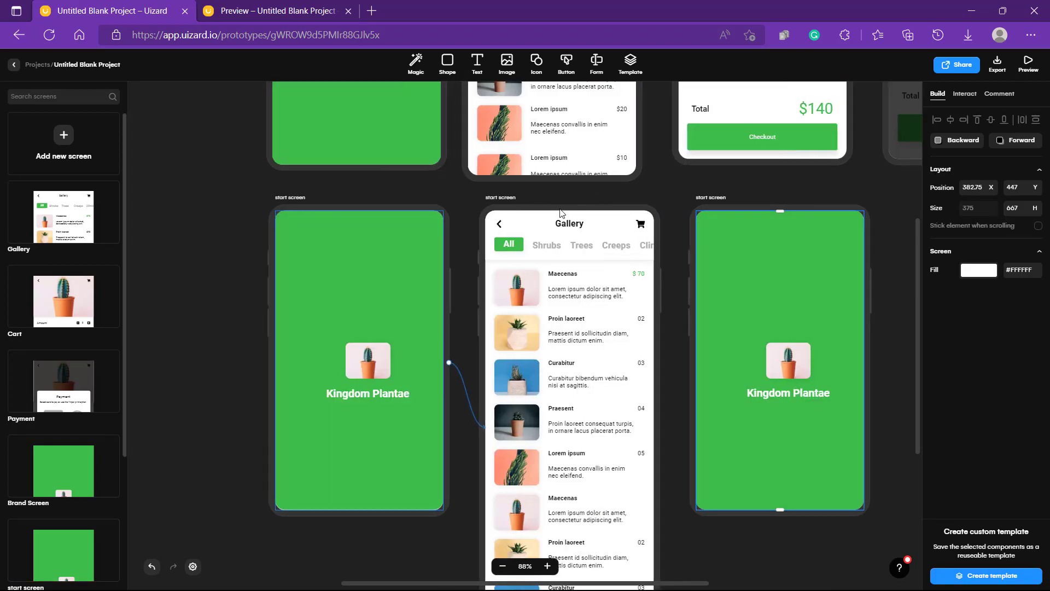
left_click(884, 399)
left_click_drag(772, 510, 615, 300)
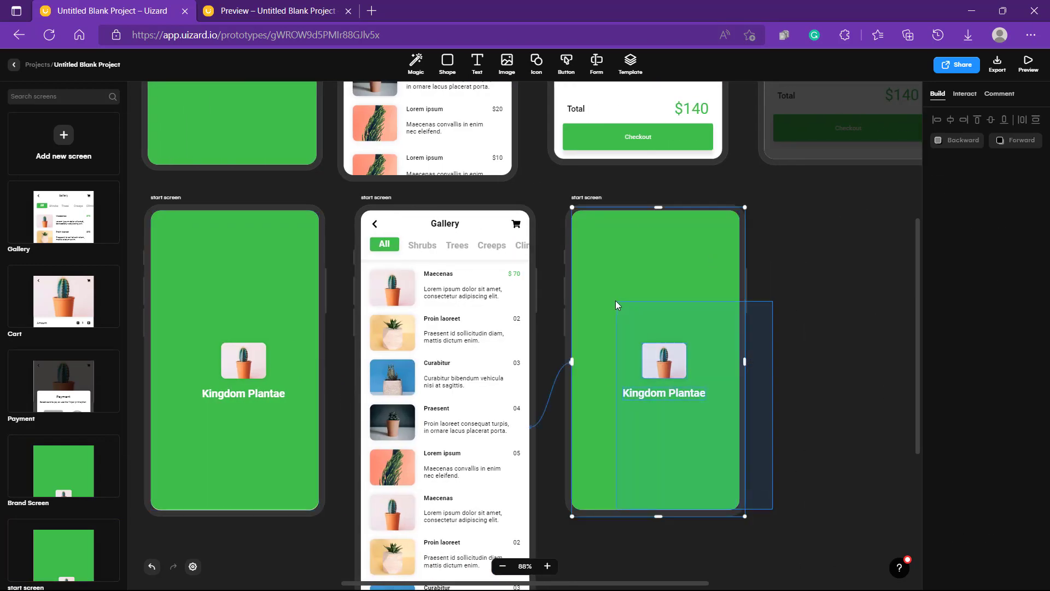
key("Delete")
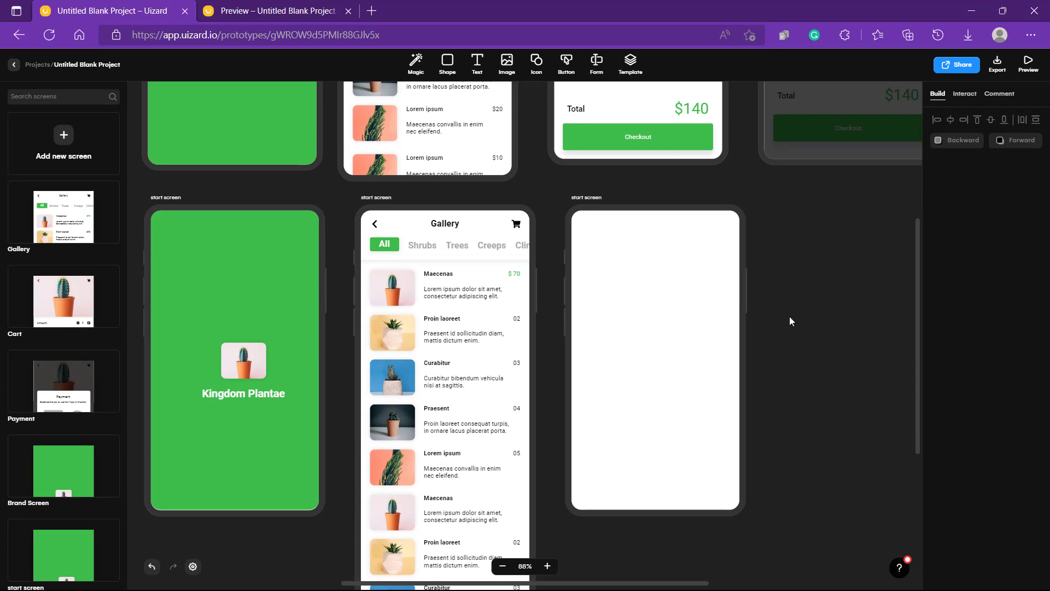
Copy the back arrow, Gallery title and cart icon from the long Gallery screen and align the copies across the blank screen's header.
scroll(789, 321, "up", 4)
scroll(789, 321, "down", 2)
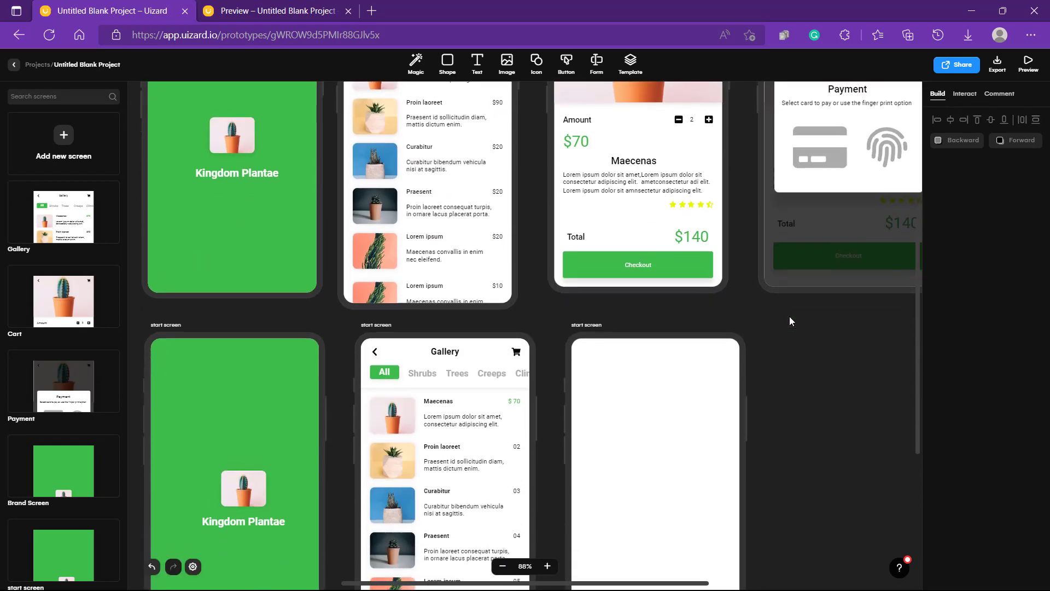
left_click(516, 343)
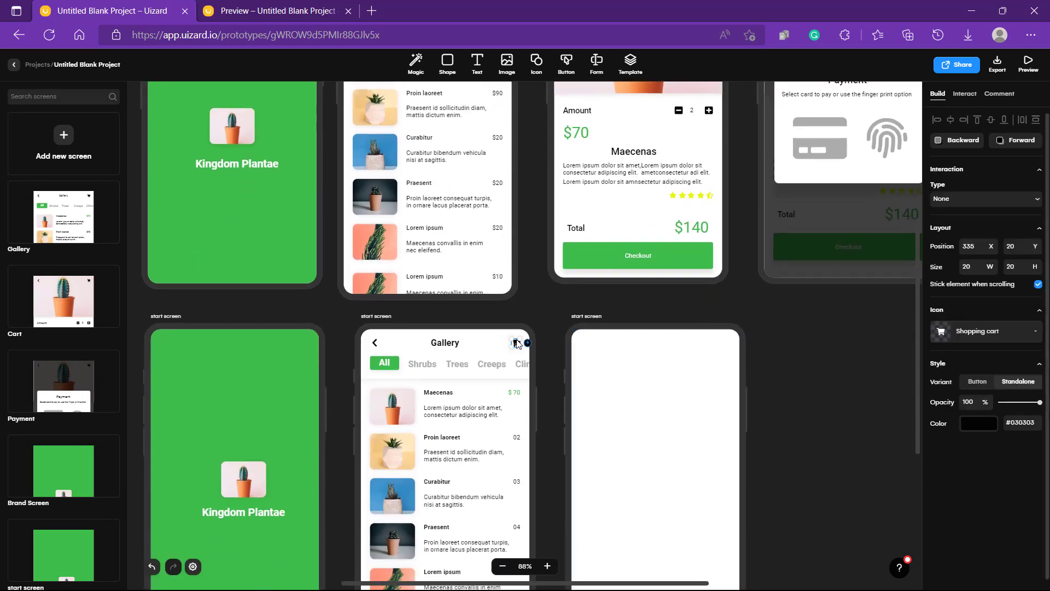
left_click(452, 343, "shift")
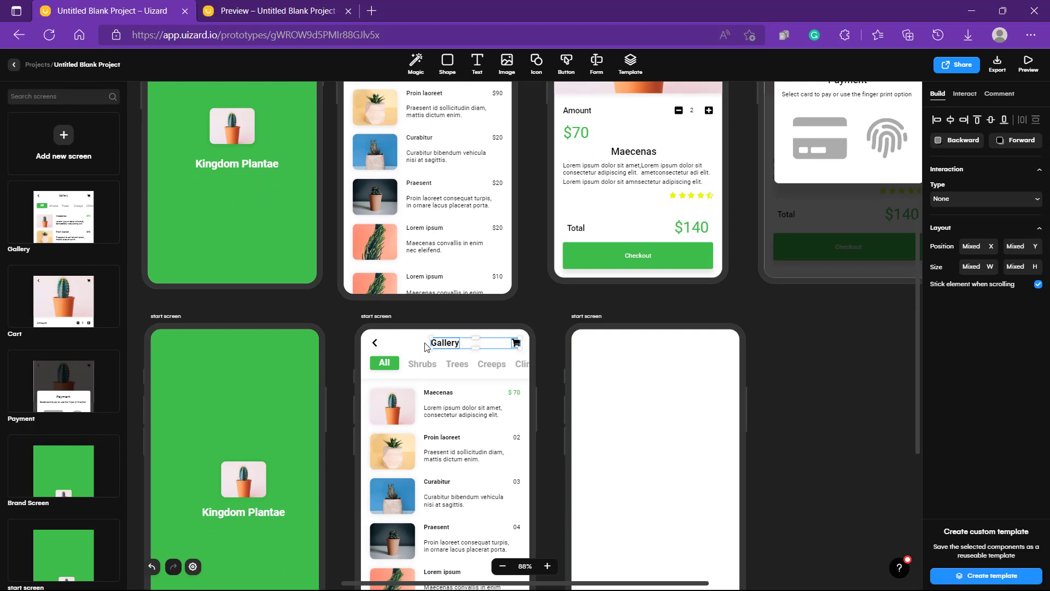
left_click(375, 343, "shift")
key("ctrl+c")
key("ctrl+v")
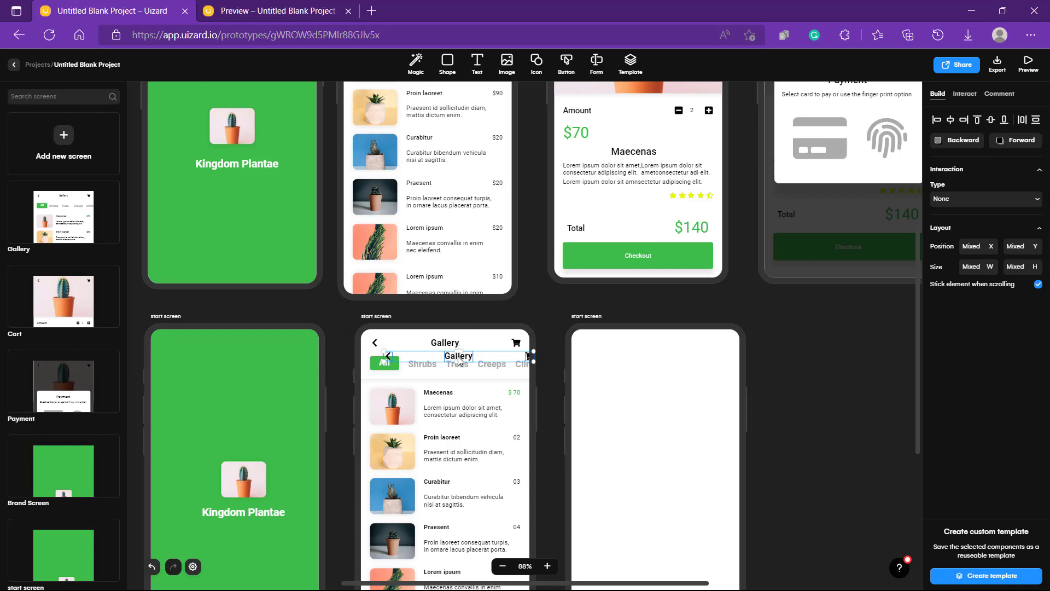
left_click_drag(463, 357, 659, 343)
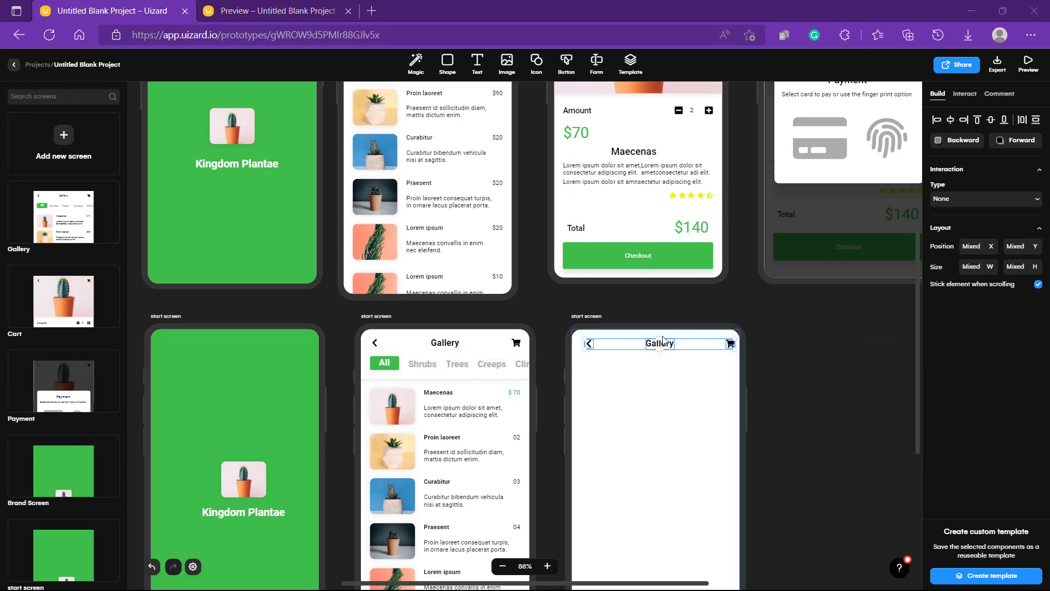
left_click_drag(668, 347, 660, 346)
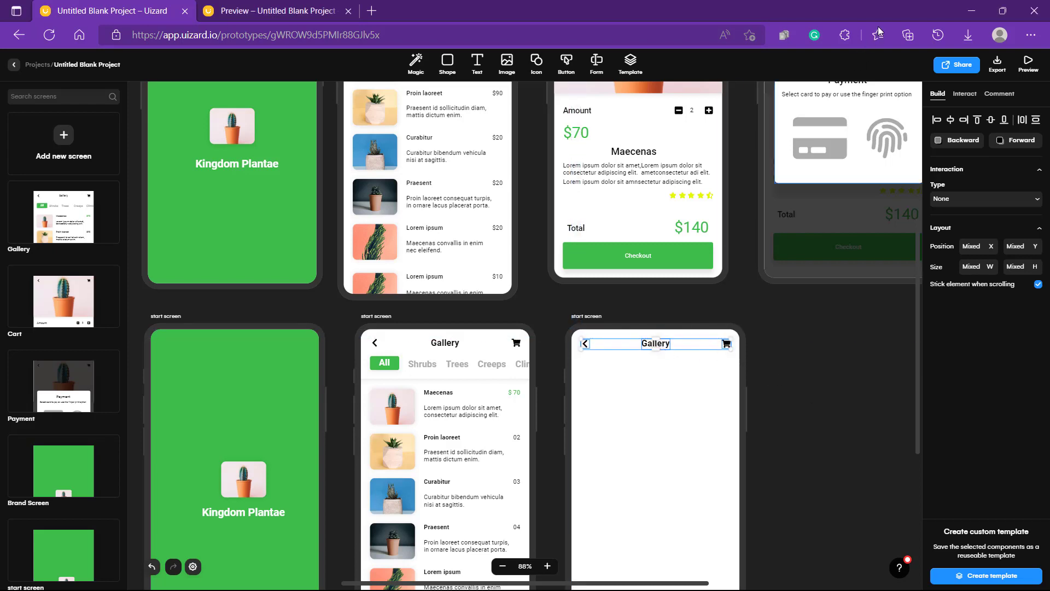
Copy the Maecenas cactus image to the new screen and enlarge it to 375 by 233 at position 0, 0.
scroll(726, 335, "up", 3)
scroll(726, 336, "down", 5)
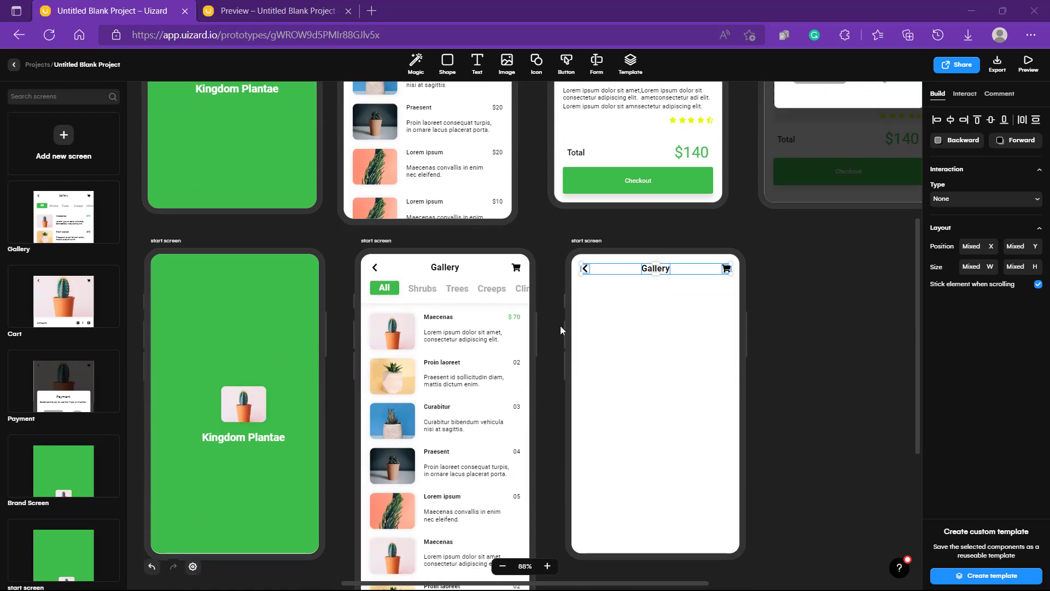
left_click(411, 326)
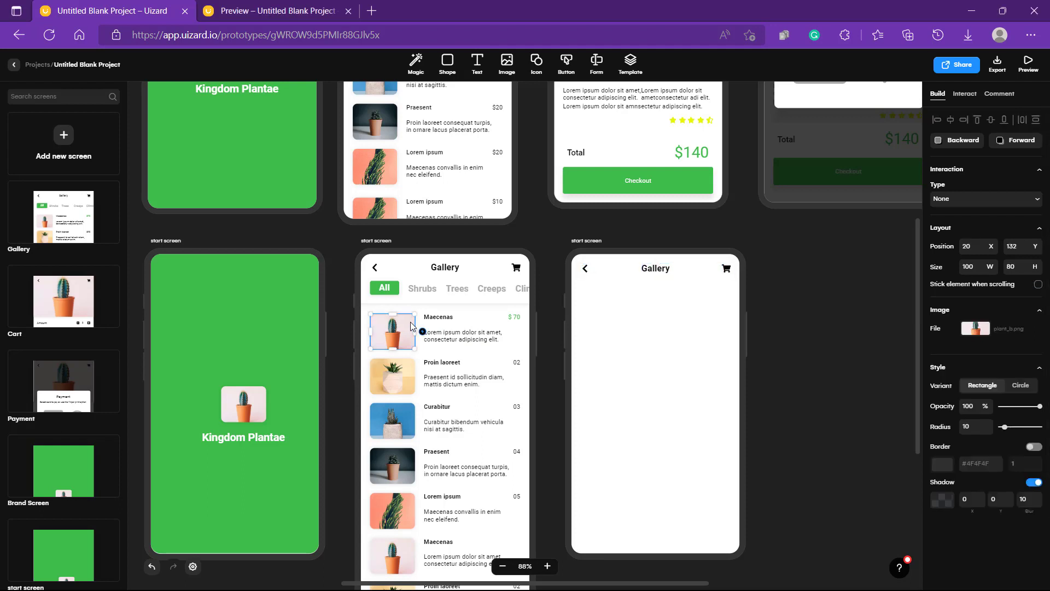
key("ctrl+v")
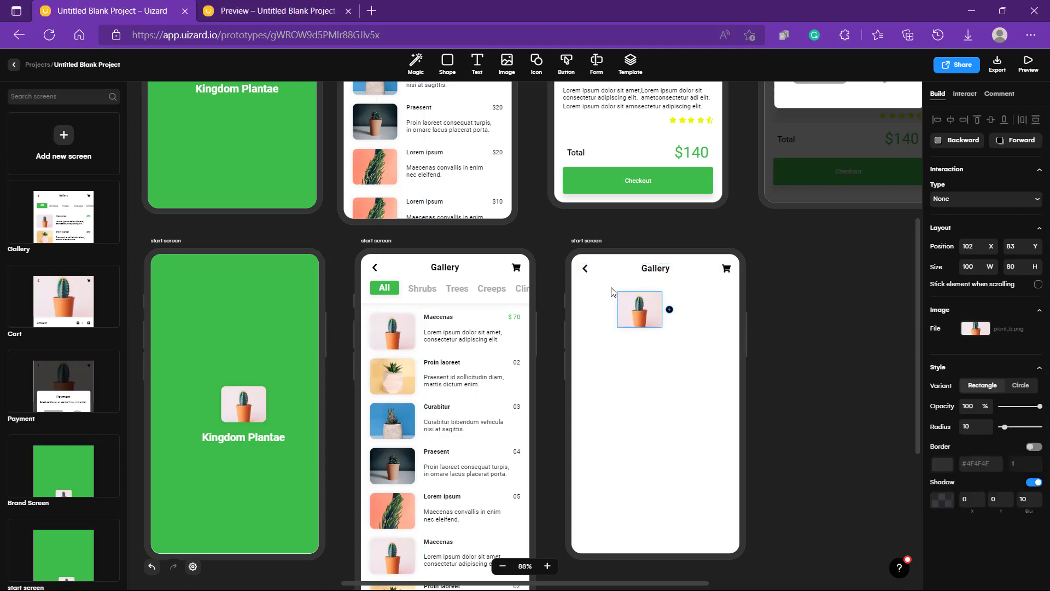
left_click_drag(638, 307, 740, 357)
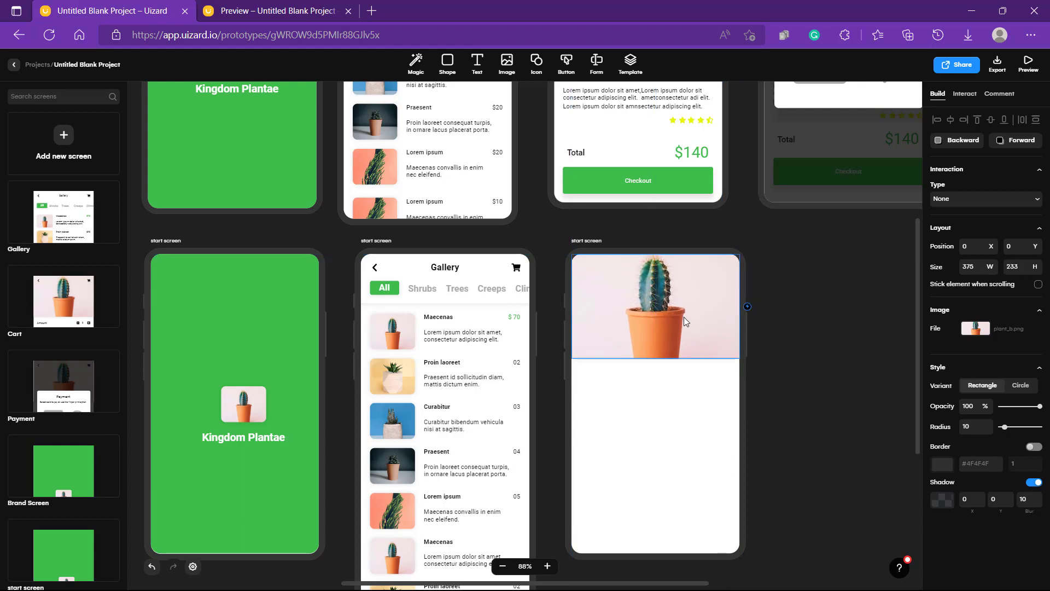
Send the large cactus image behind the header elements and delete the Gallery title from the new screen.
right_click(683, 317)
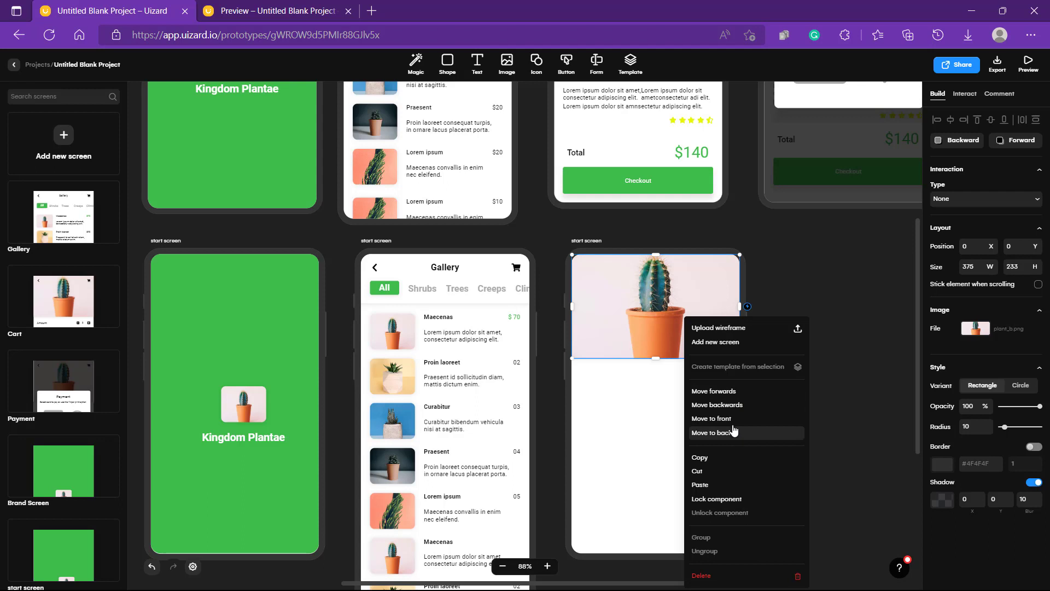
left_click(726, 433)
left_click(818, 388)
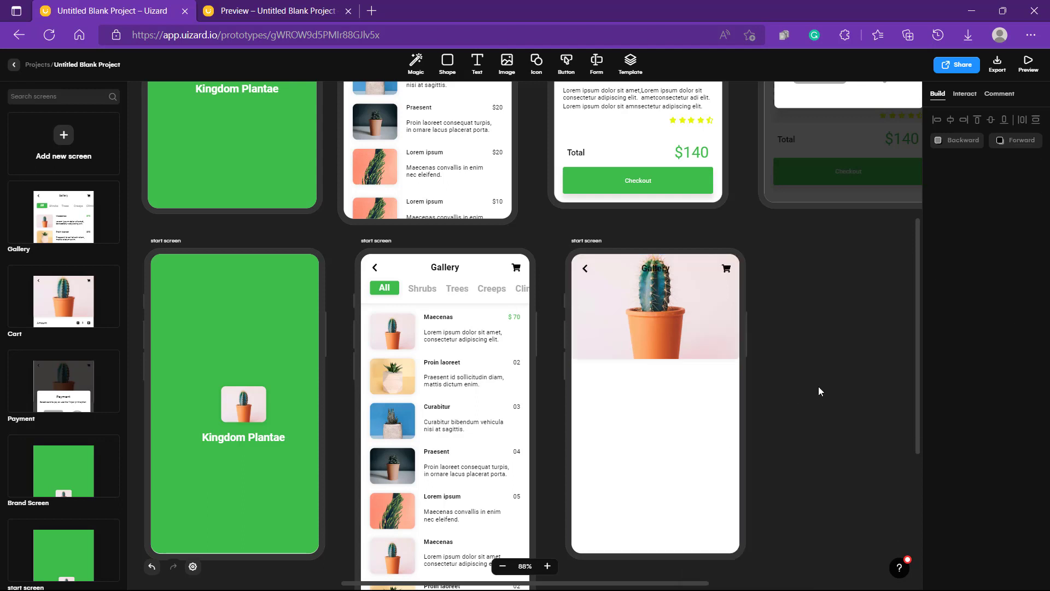
left_click(654, 274)
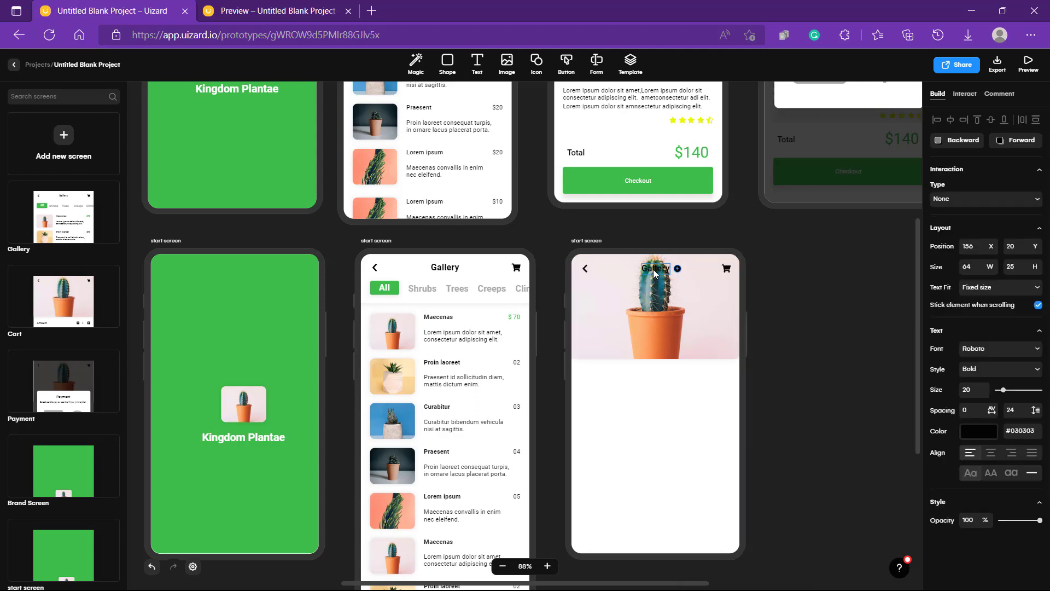
left_click(808, 268)
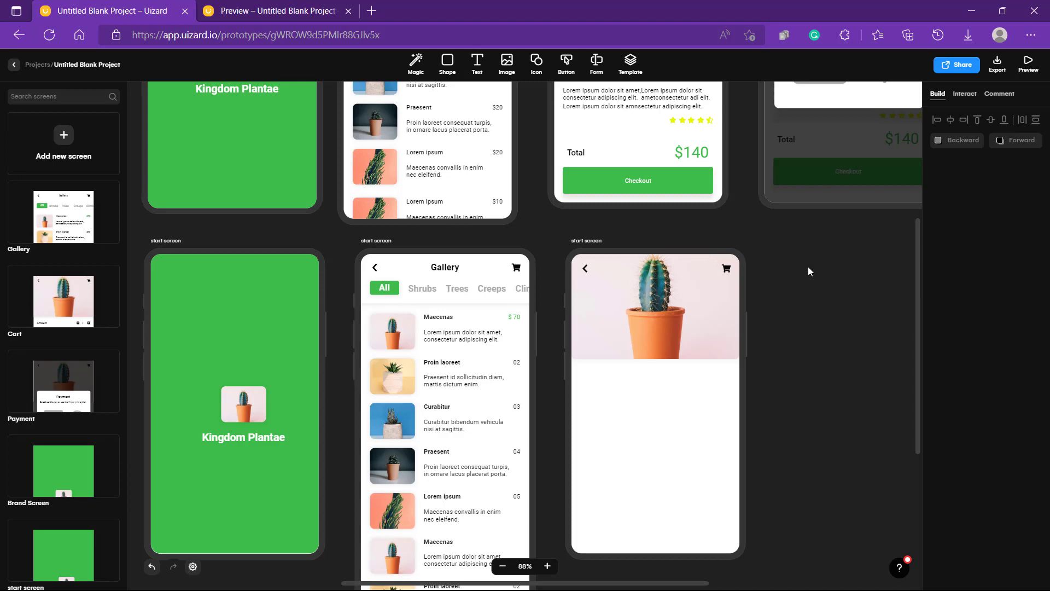
Check the Cart image's shadow settings and set the new screen image's vertical shadow offset to 3.
scroll(809, 271, "up", 5)
scroll(809, 270, "down", 3)
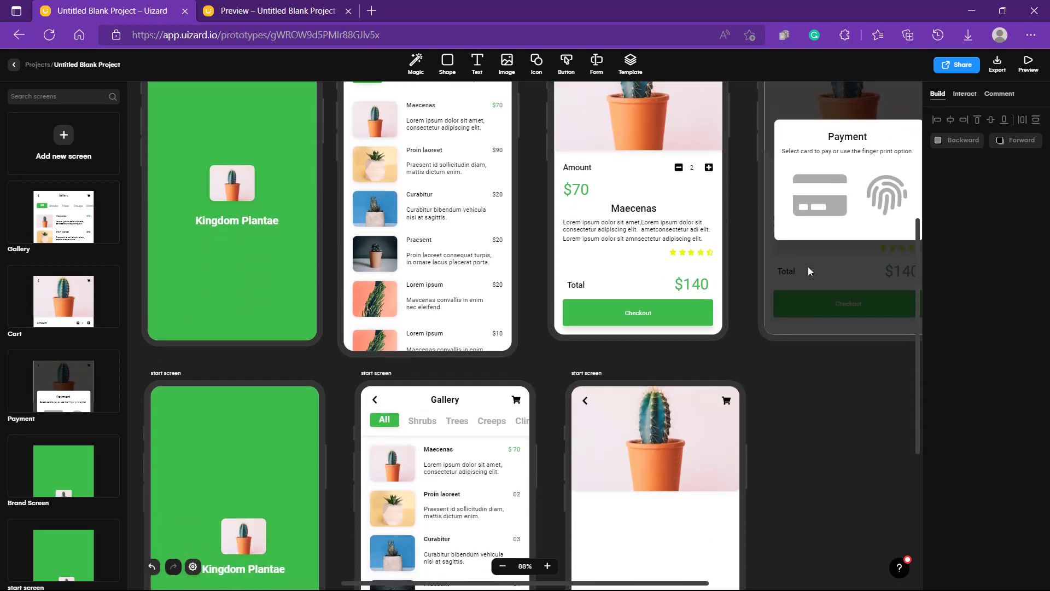
scroll(804, 276, "up", 1)
scroll(809, 270, "down", 2)
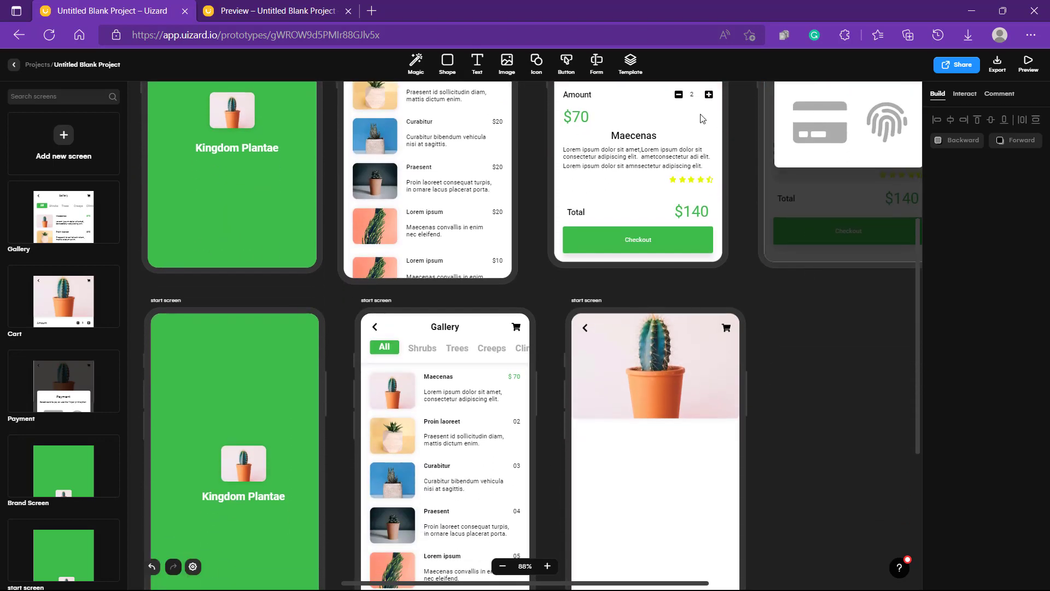
scroll(688, 120, "up", 3)
left_click(686, 116)
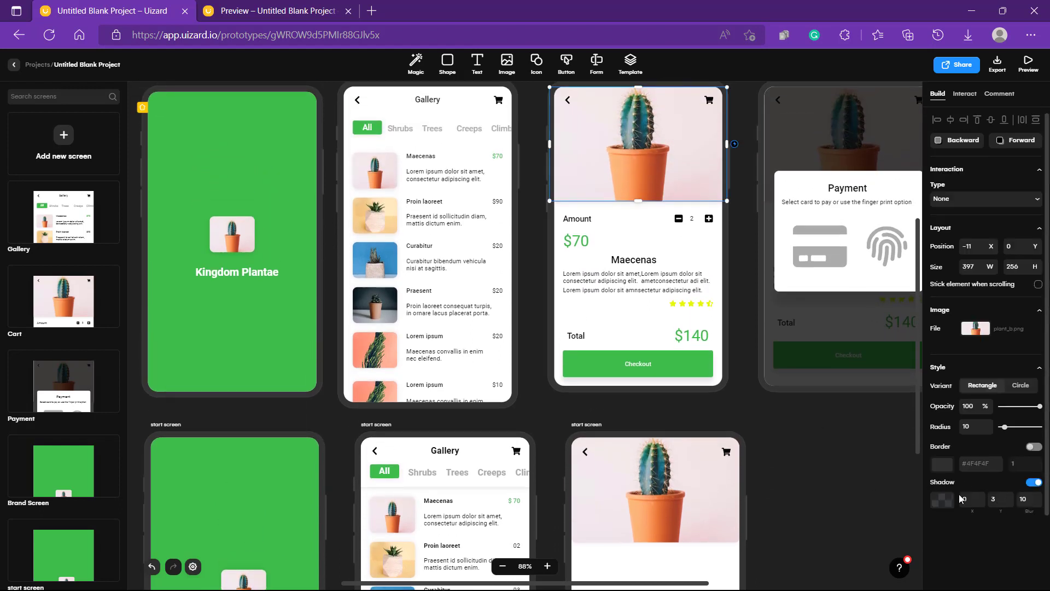
scroll(836, 474, "down", 3)
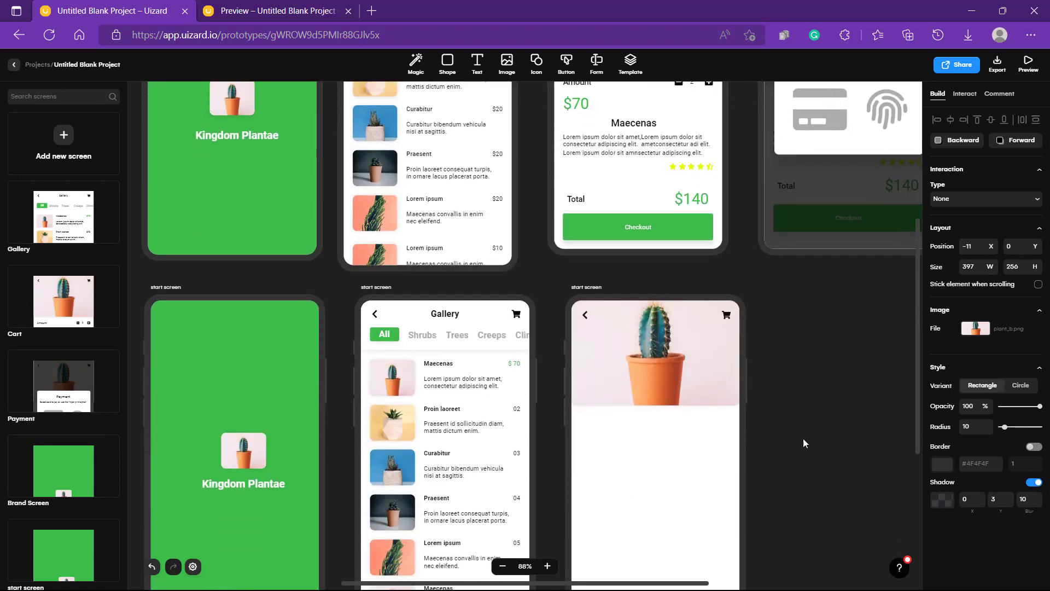
left_click(694, 340)
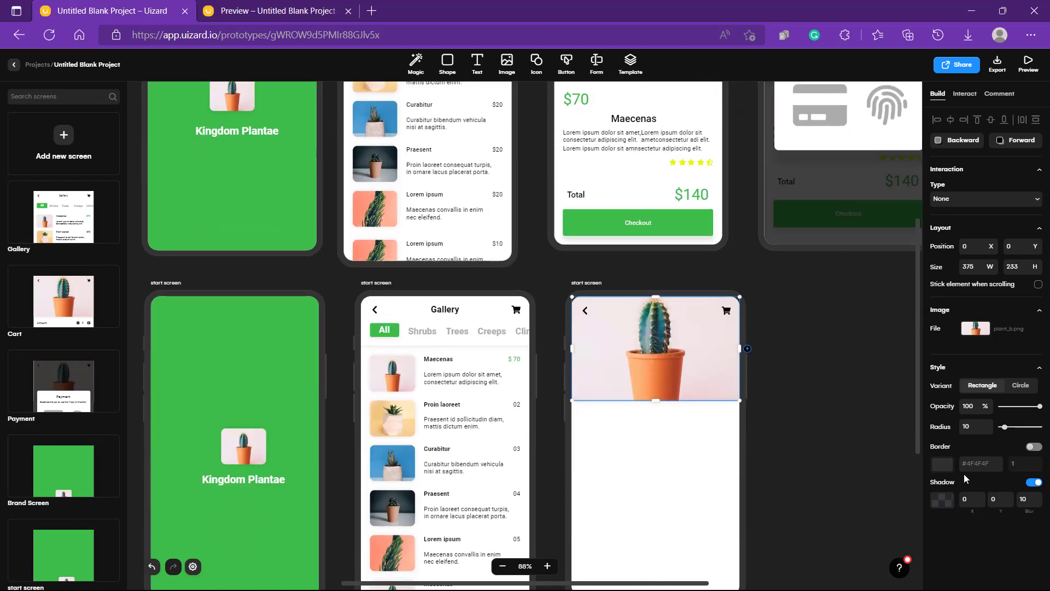
left_click(1008, 500)
left_click(1008, 499)
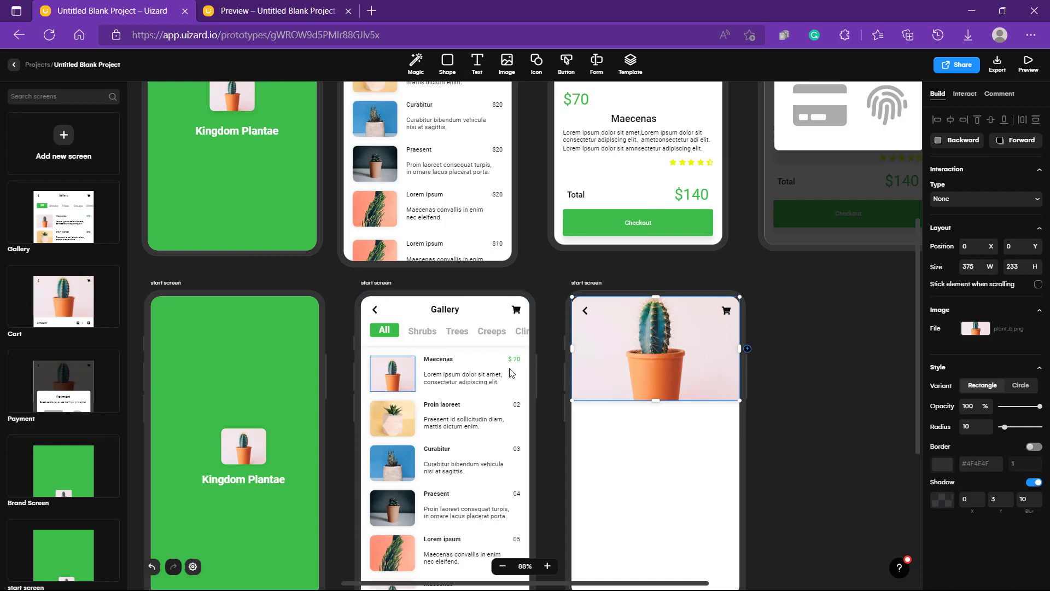
left_click(689, 468)
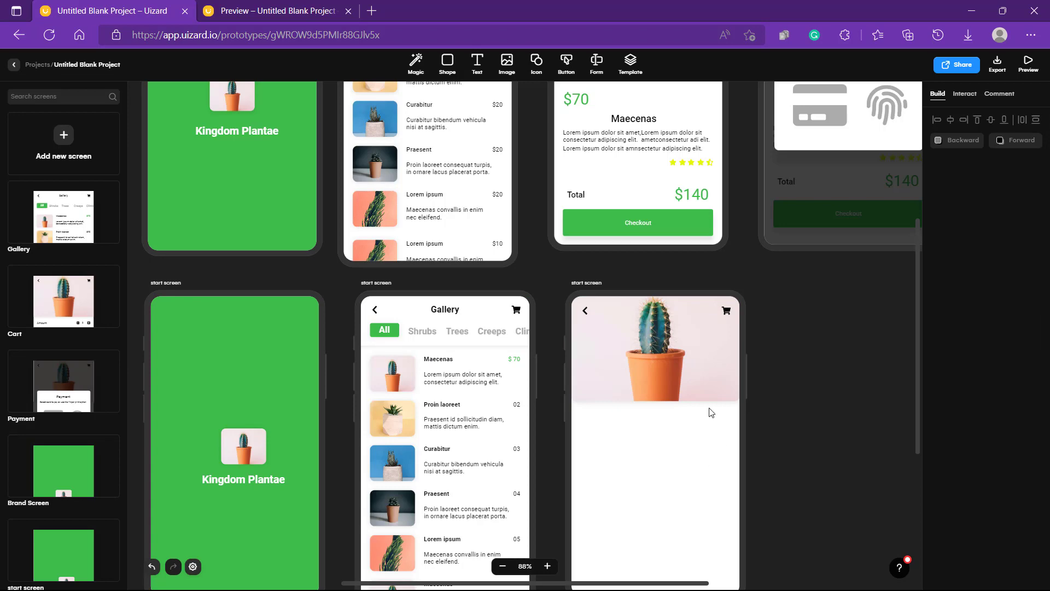
Stretch the new screen's cactus image to a height of about 242, keeping its full 375 width.
scroll(709, 408, "up", 4)
scroll(709, 409, "down", 3)
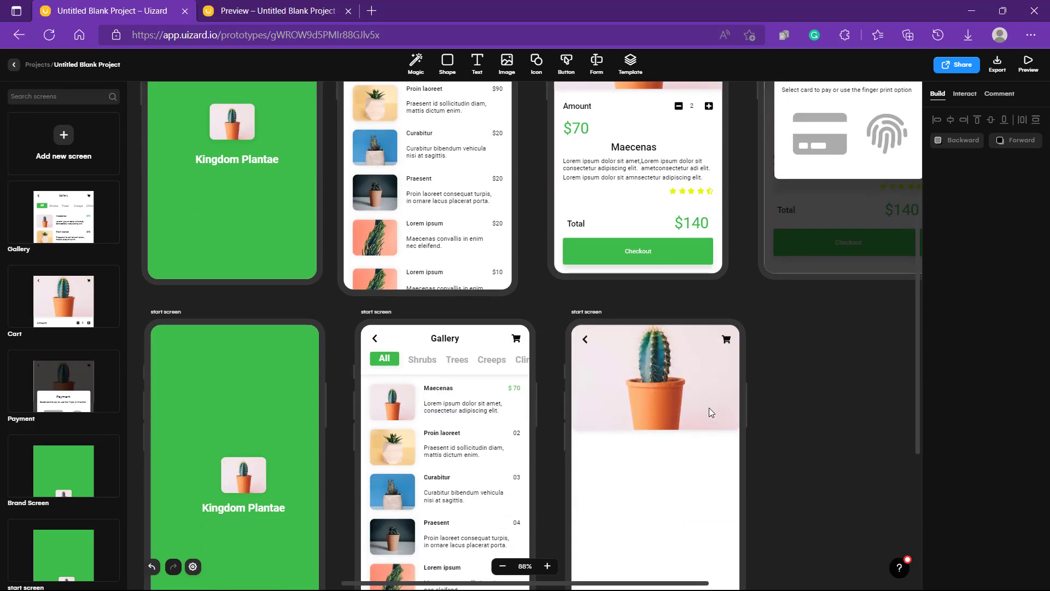
left_click(708, 408)
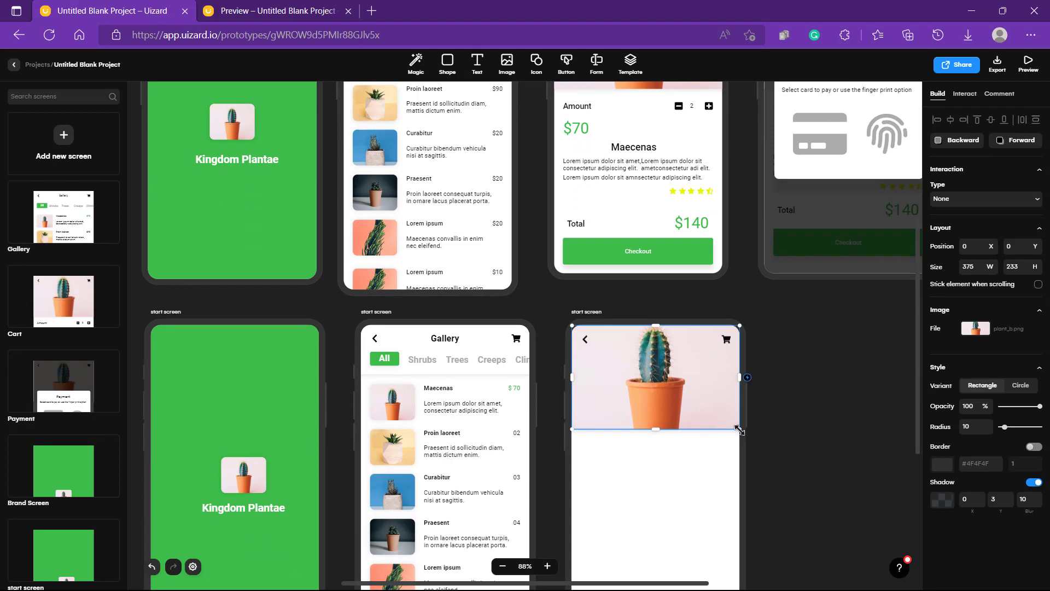
left_click_drag(739, 431, 741, 436)
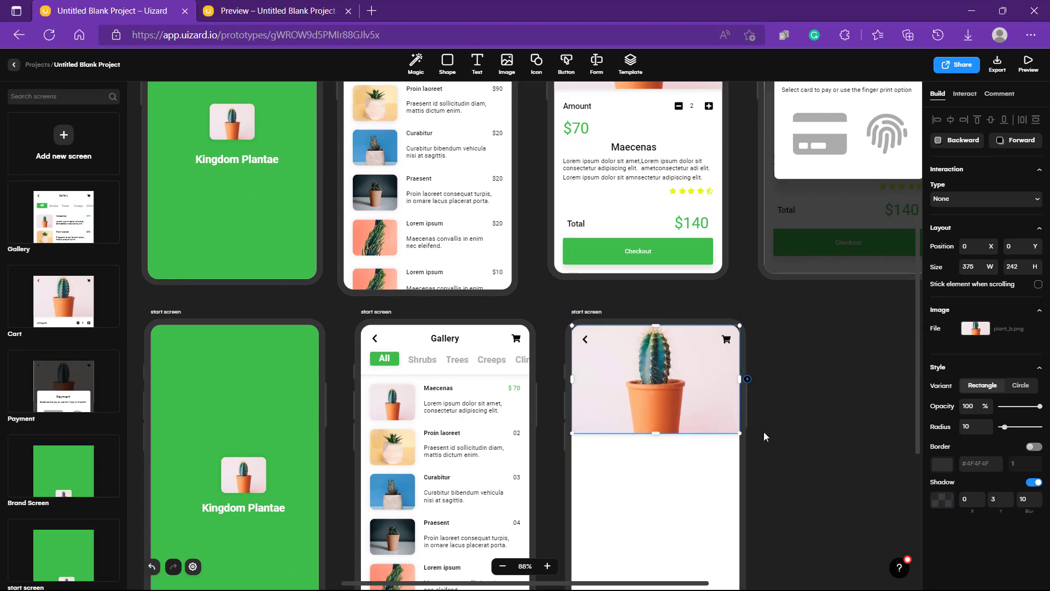
left_click(764, 433)
Copy the Maecenas label from the long Gallery to X 26, Y 273 below the new screen's image and change its text to Amount.
scroll(763, 431, "up", 4)
scroll(764, 431, "down", 4)
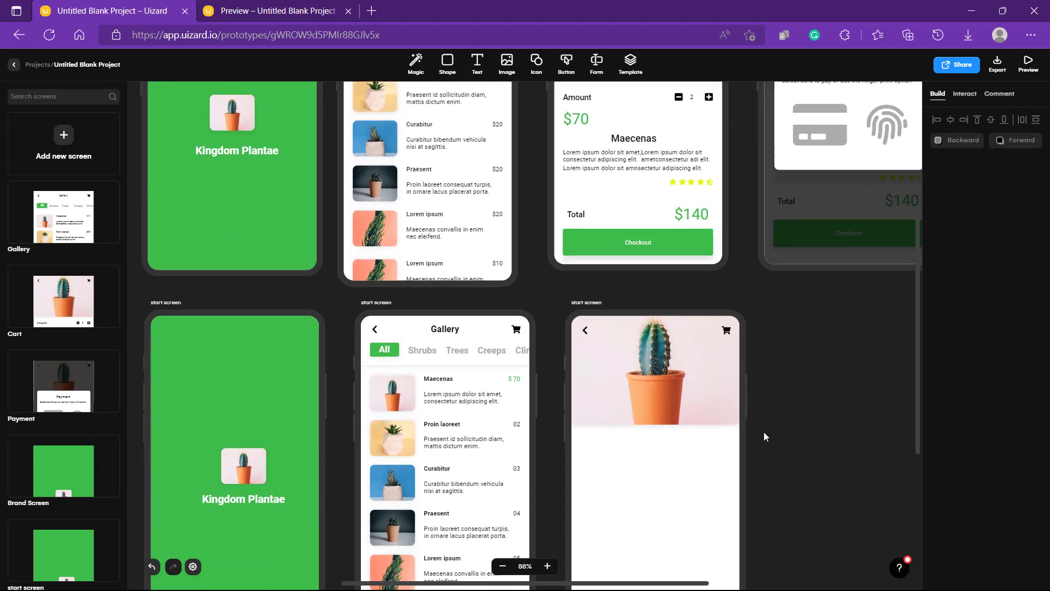
left_click(437, 381)
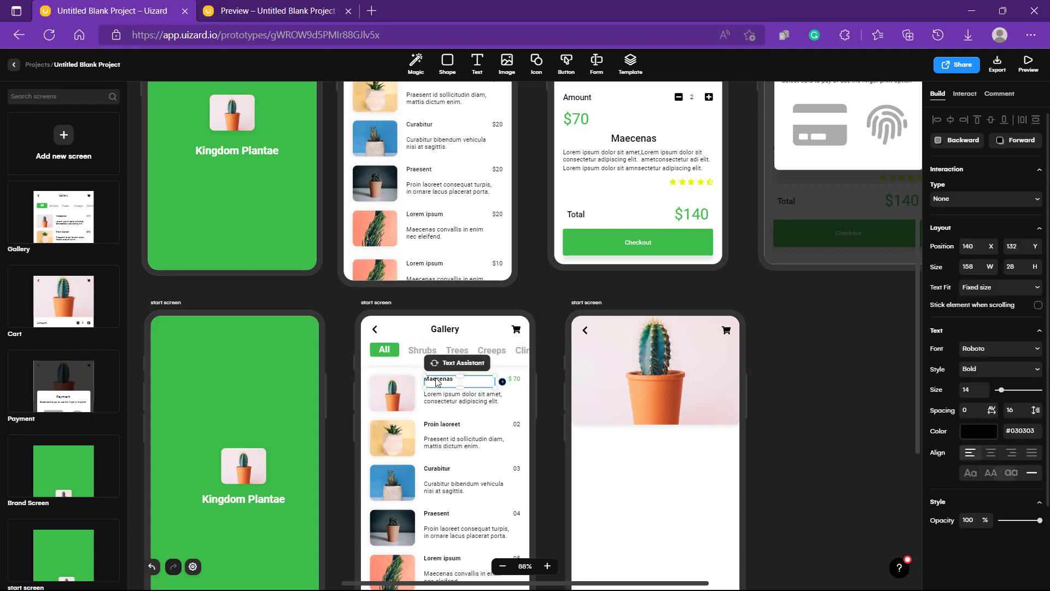
left_click_drag(436, 381, 594, 445)
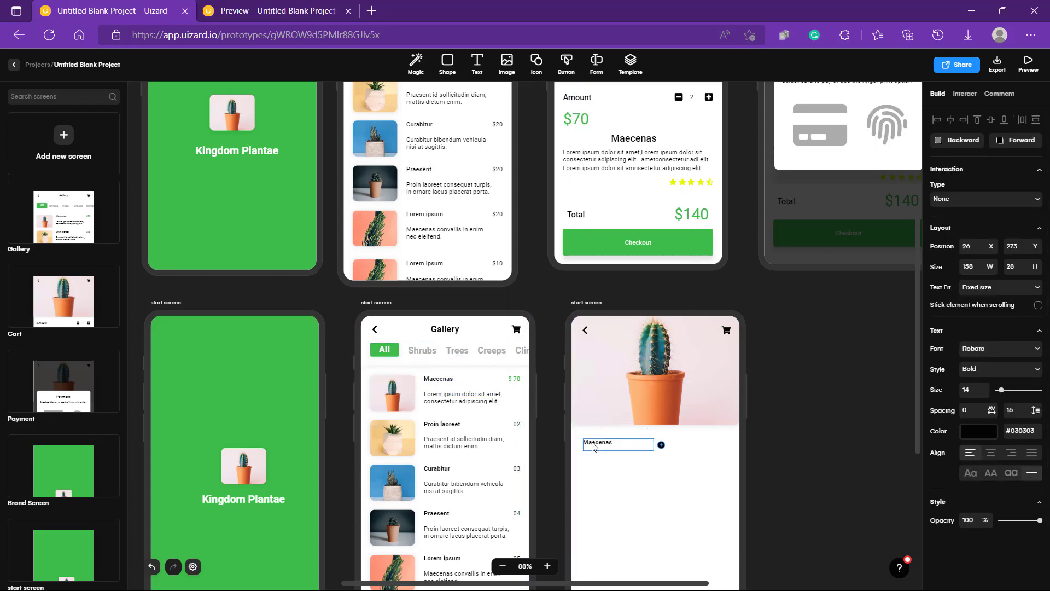
double_click(593, 445)
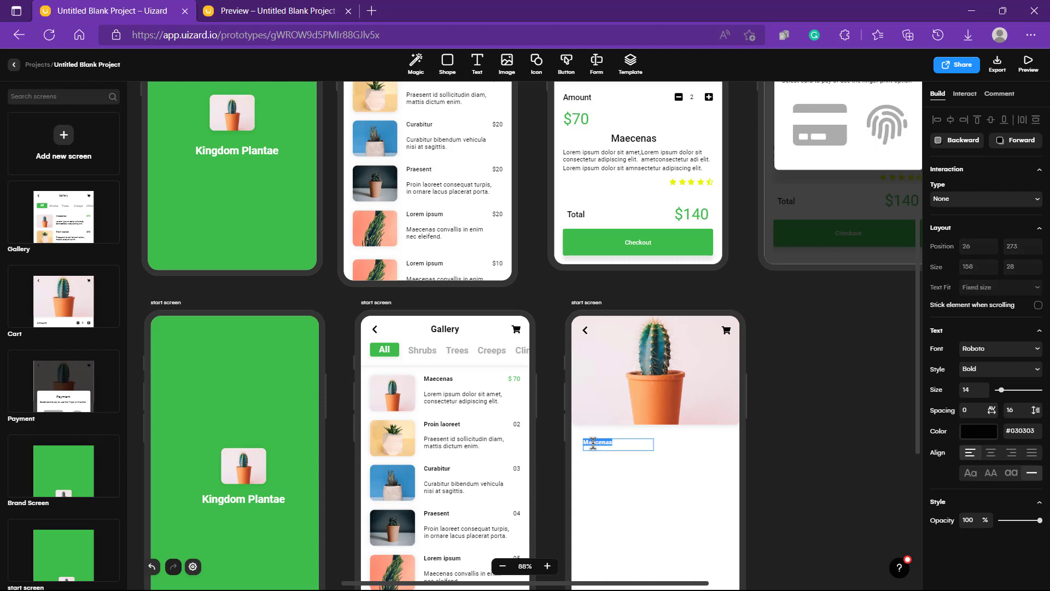
type("Amount")
Resize the new screen's Amount label to 63 by 24 and set its text style to Medium, matching the Cart screen's Amount label.
scroll(619, 430, "up", 2)
left_click(577, 193)
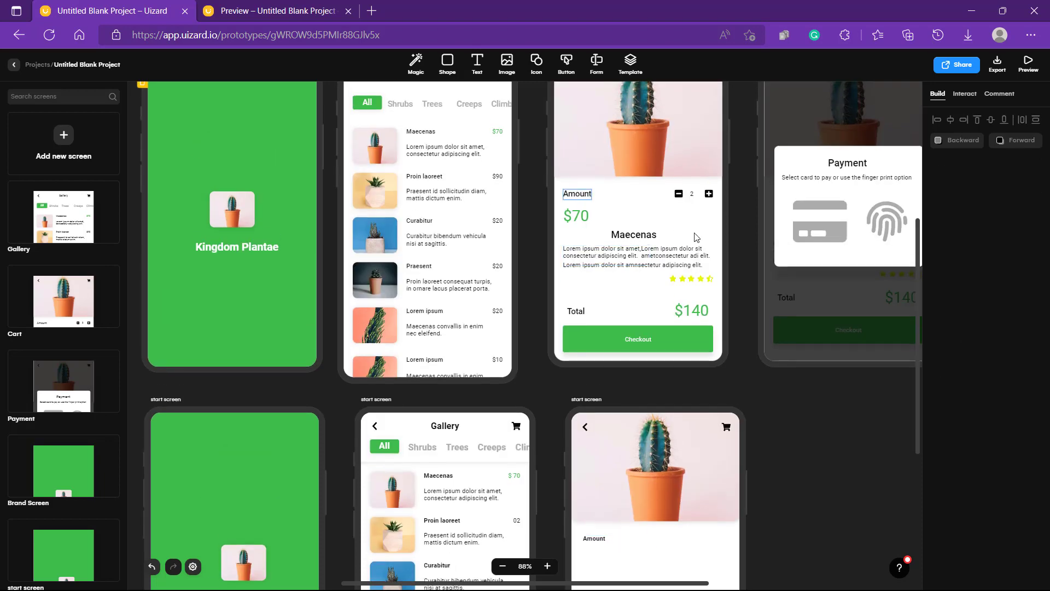
left_click(575, 194)
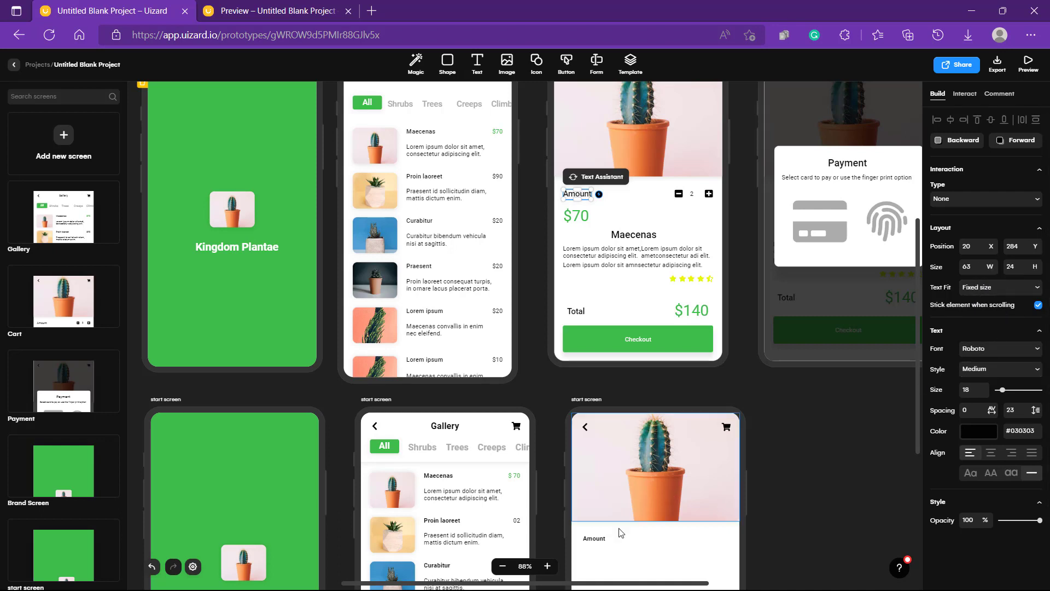
left_click(595, 539)
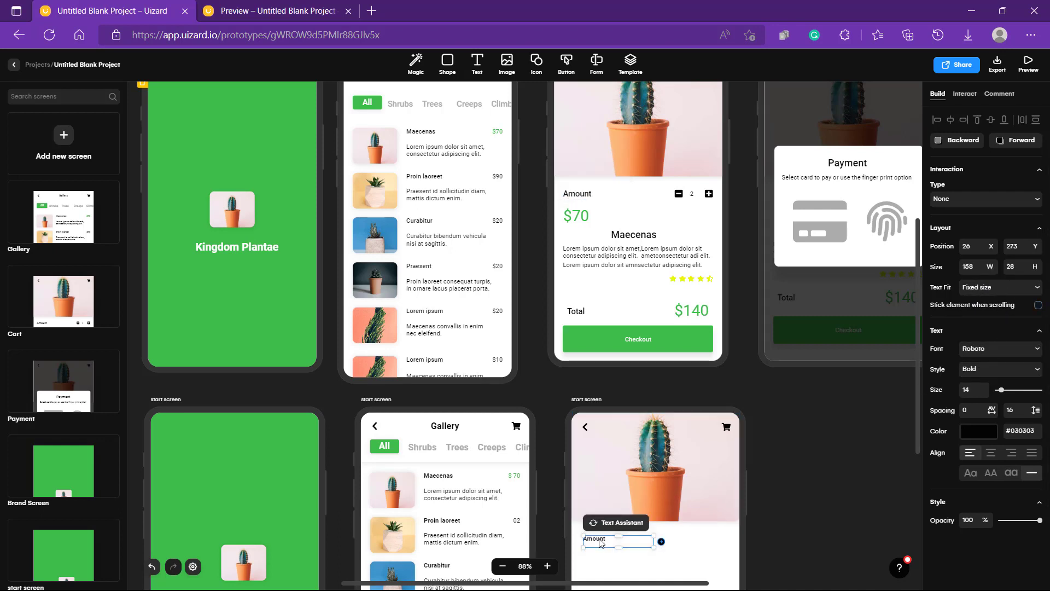
left_click(970, 267)
type("63")
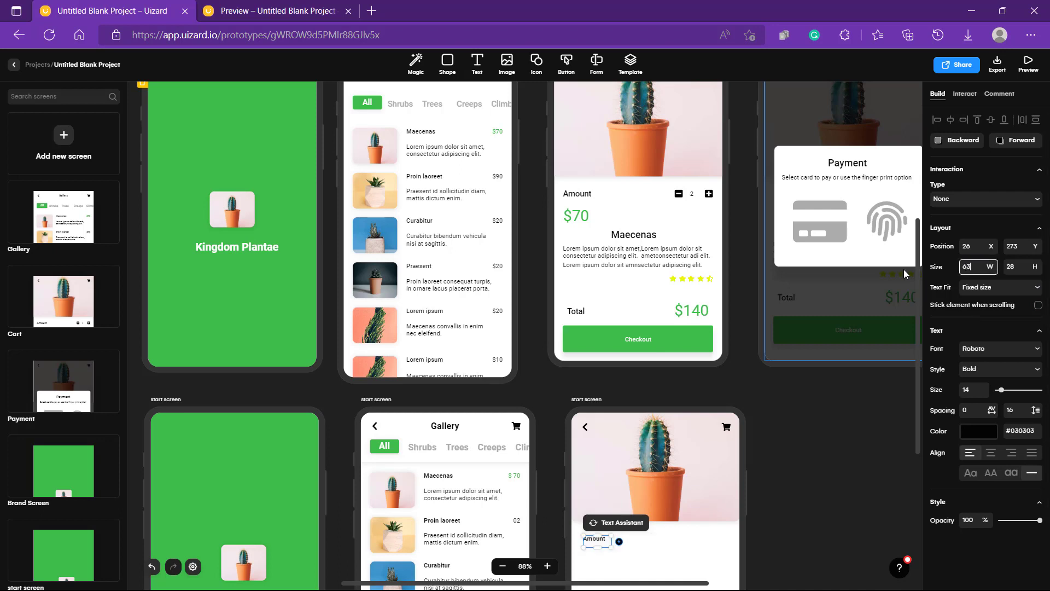
key("Tab")
type("24")
left_click(990, 370)
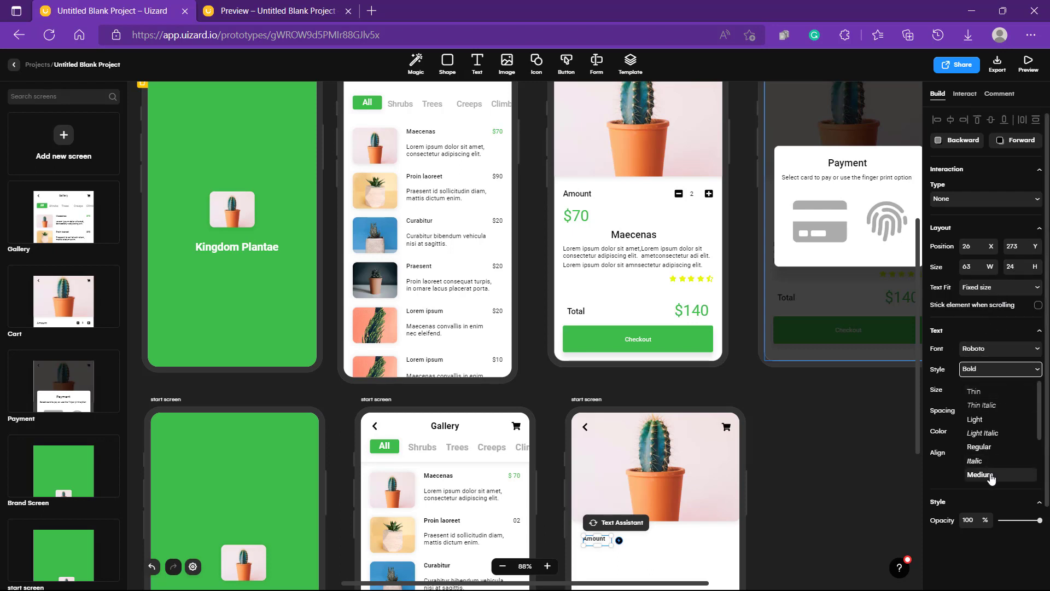
left_click(991, 475)
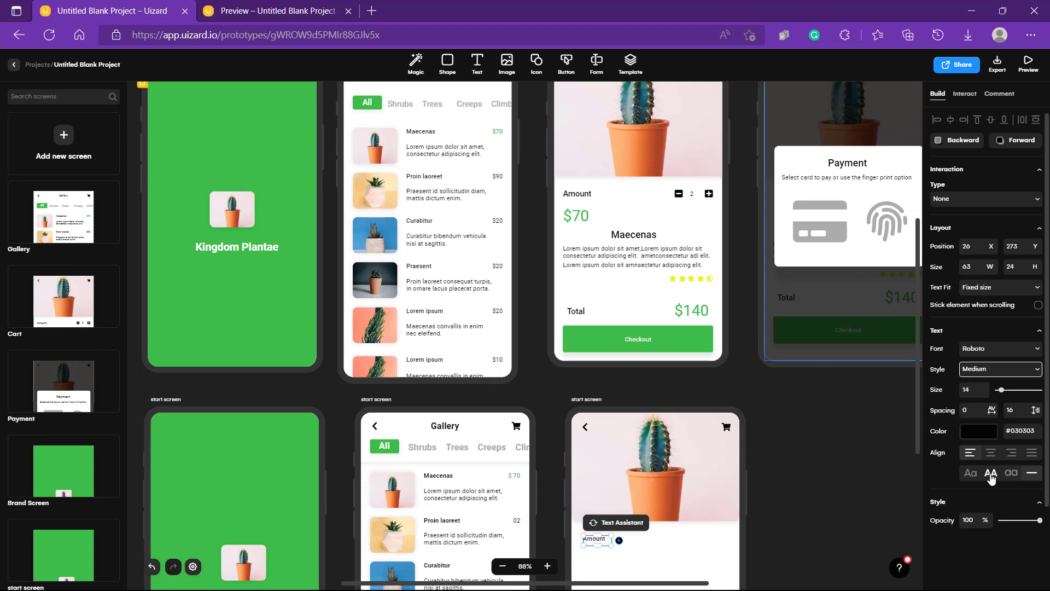
Check the Cart Amount label's font size and set the new screen's Amount label to size 18.
left_click(585, 195)
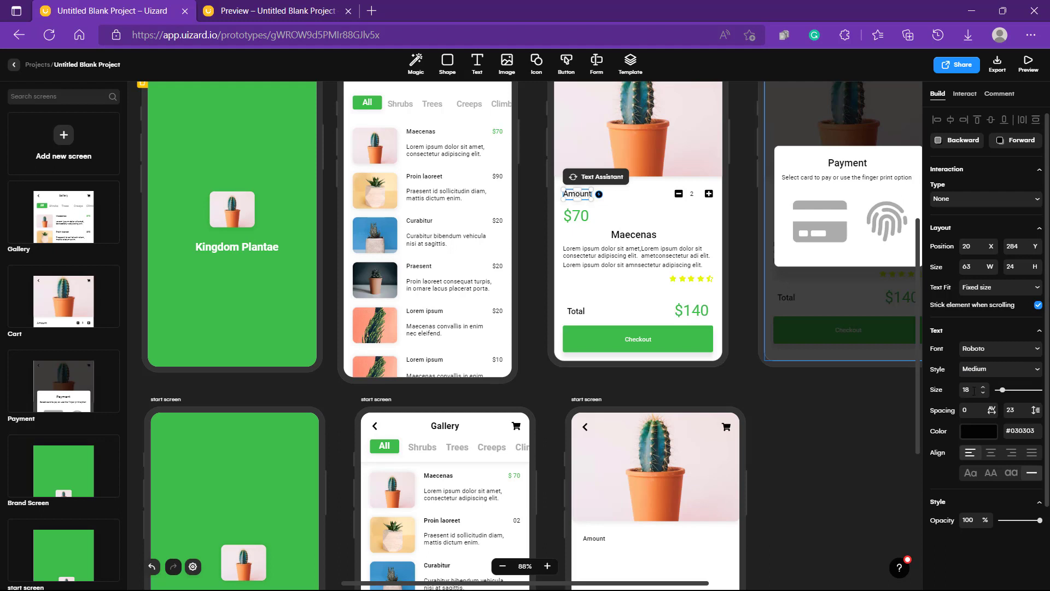
left_click(598, 539)
left_click(596, 539)
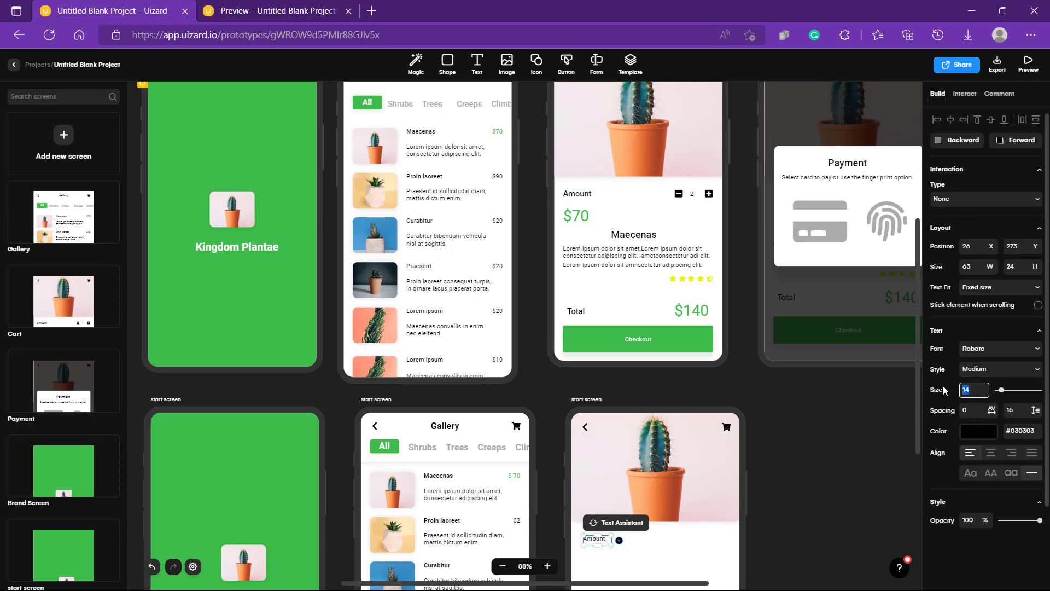
type("18")
left_click(825, 439)
scroll(826, 439, "down", 1)
scroll(825, 440, "down", 1)
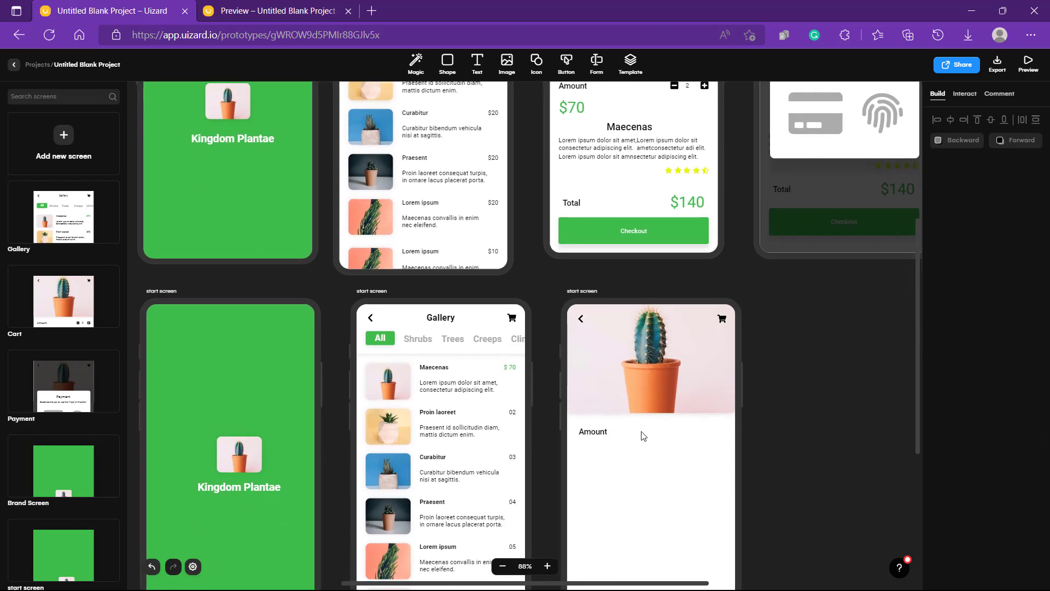
Move the new screen's Amount label to X 20, keeping it at Y 273 below the cactus image.
left_click(601, 432)
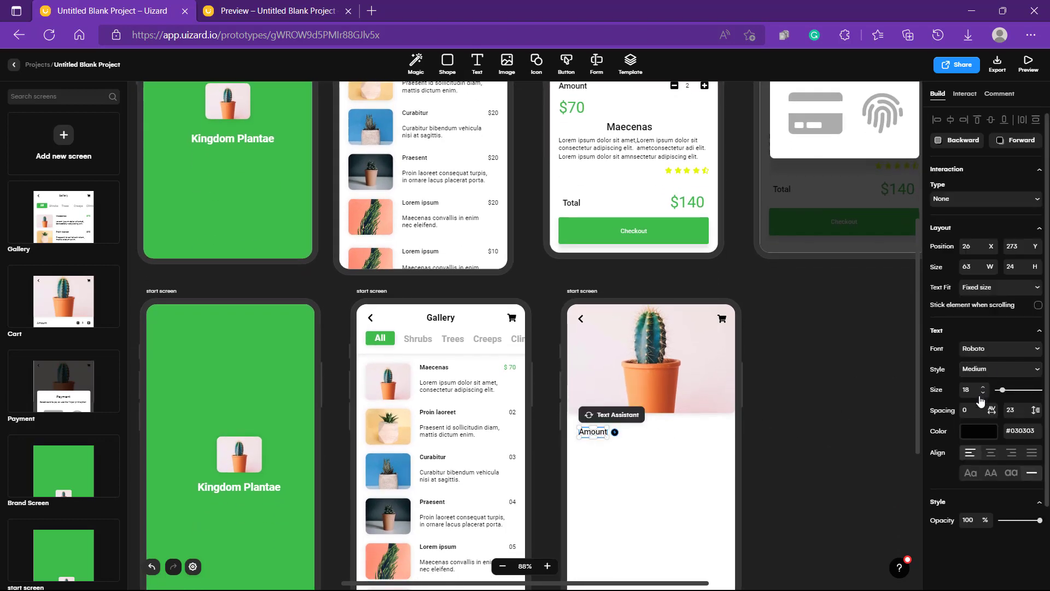
scroll(821, 432, "up", 1)
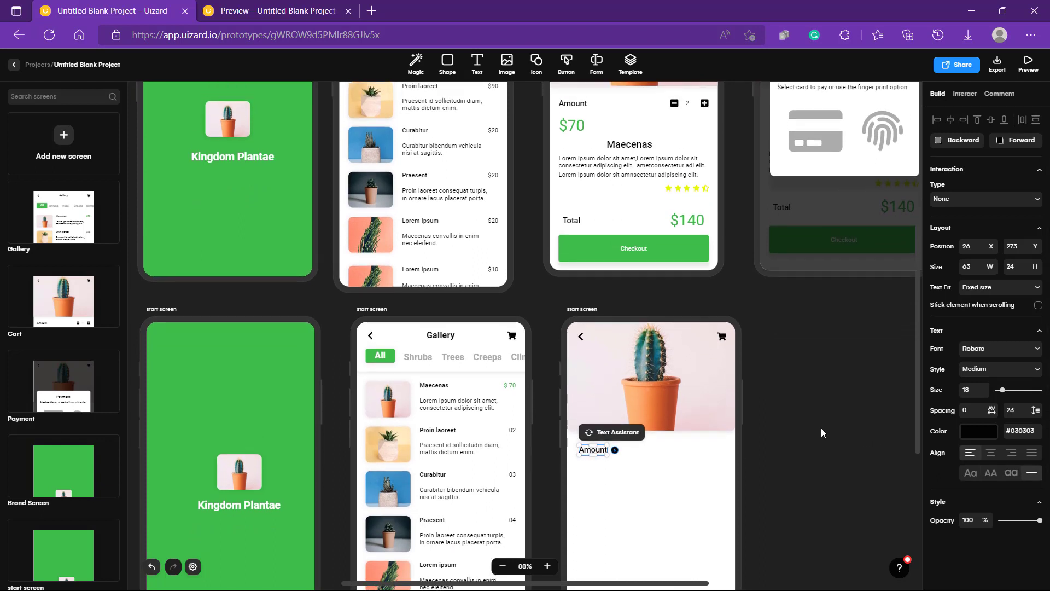
left_click(821, 428)
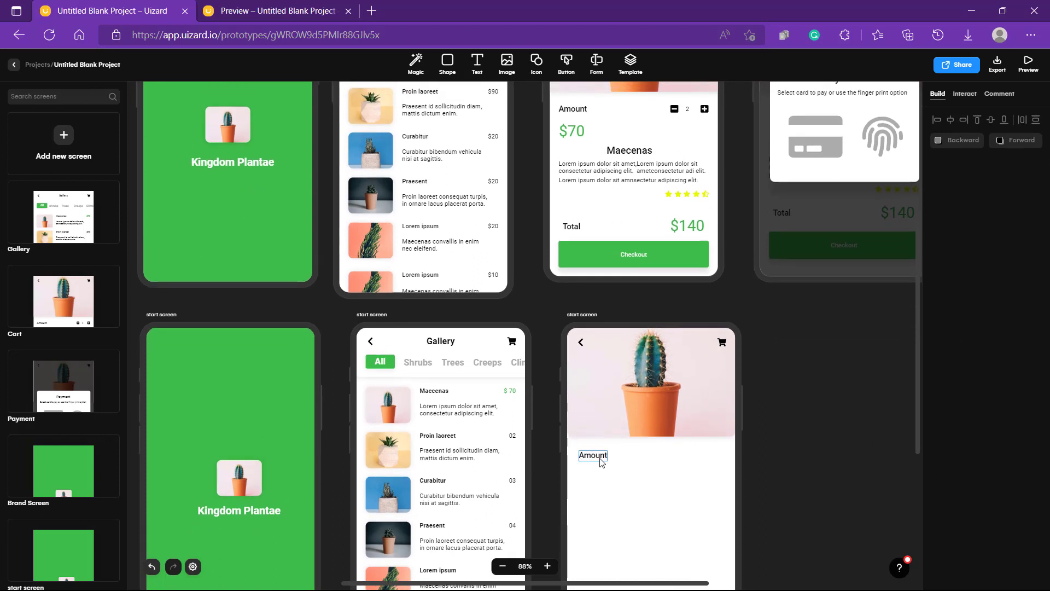
left_click_drag(600, 459, 600, 459)
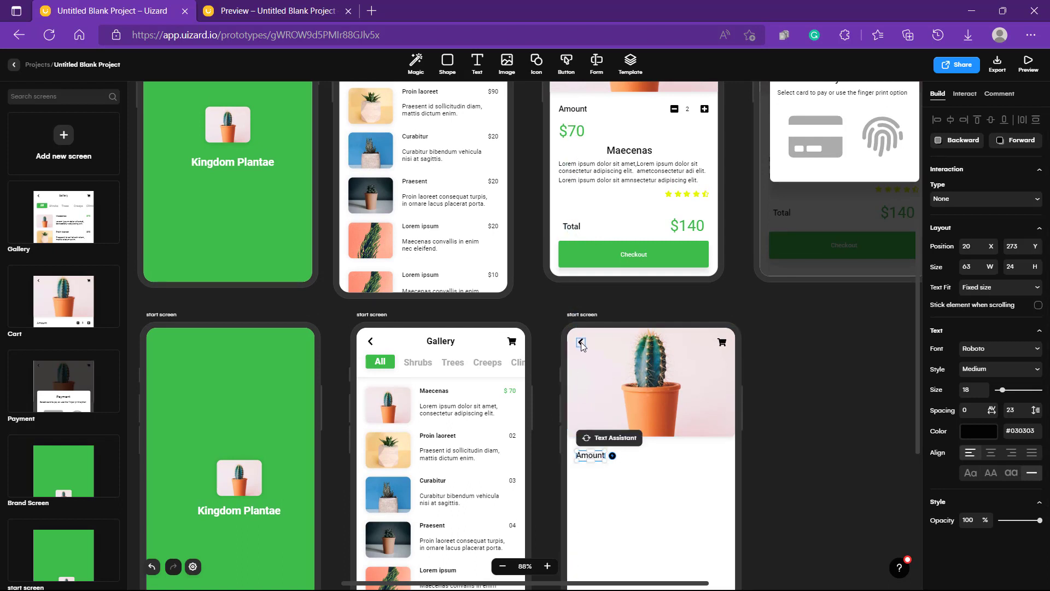
left_click(678, 479)
Find a plus square icon by searching for add and place it at X 295, Y 273 on the Amount row.
scroll(678, 479, "up", 1)
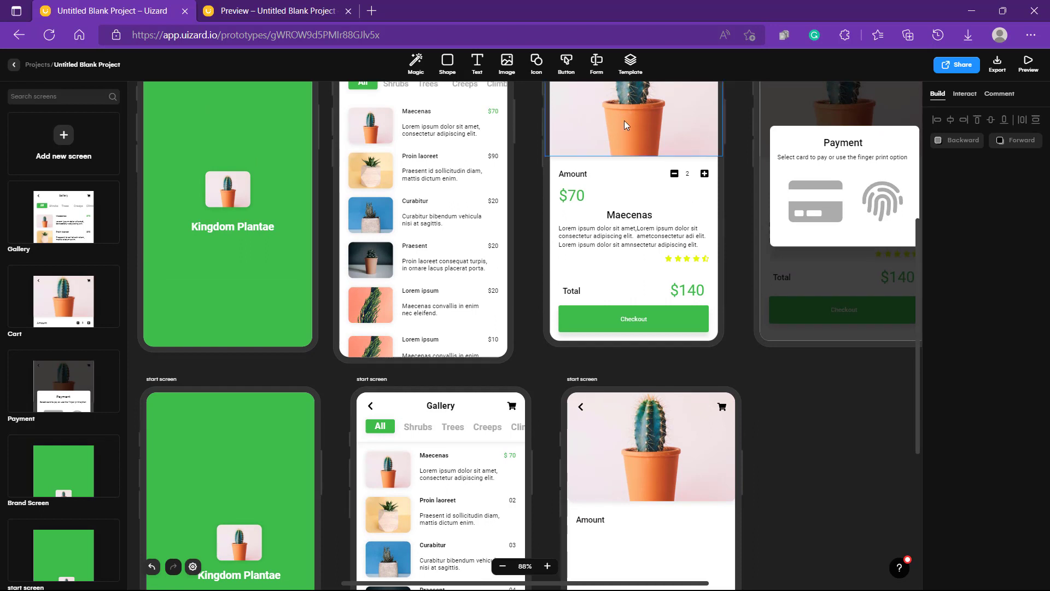
left_click(536, 61)
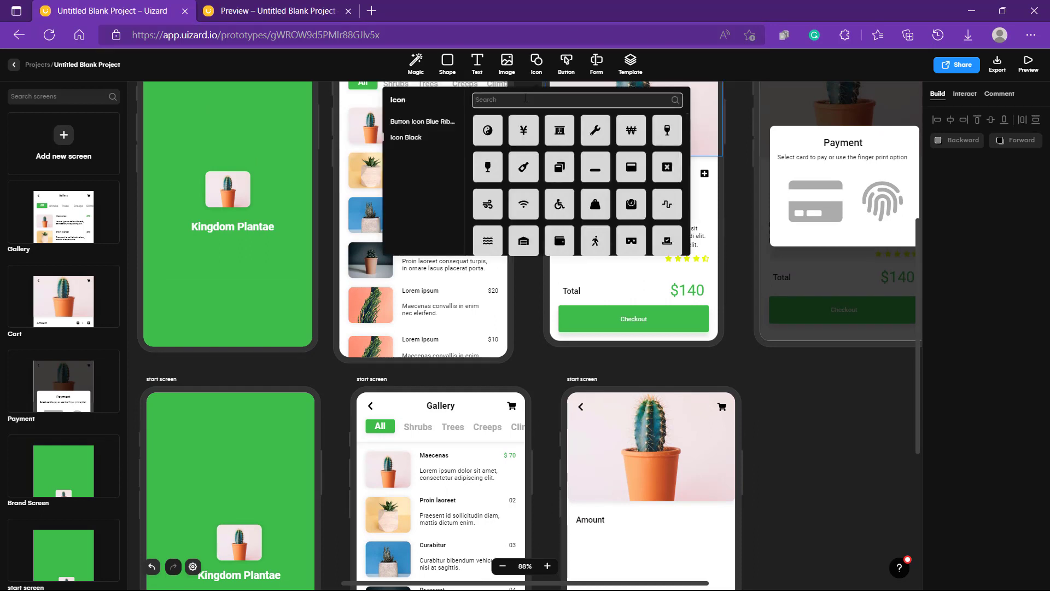
type("add")
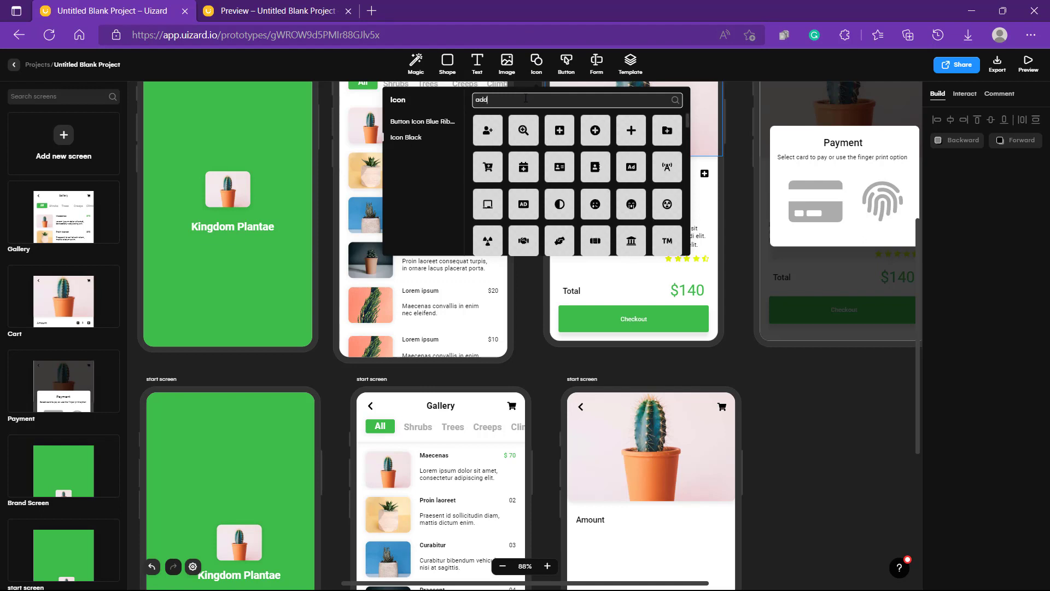
left_click_drag(562, 133, 705, 522)
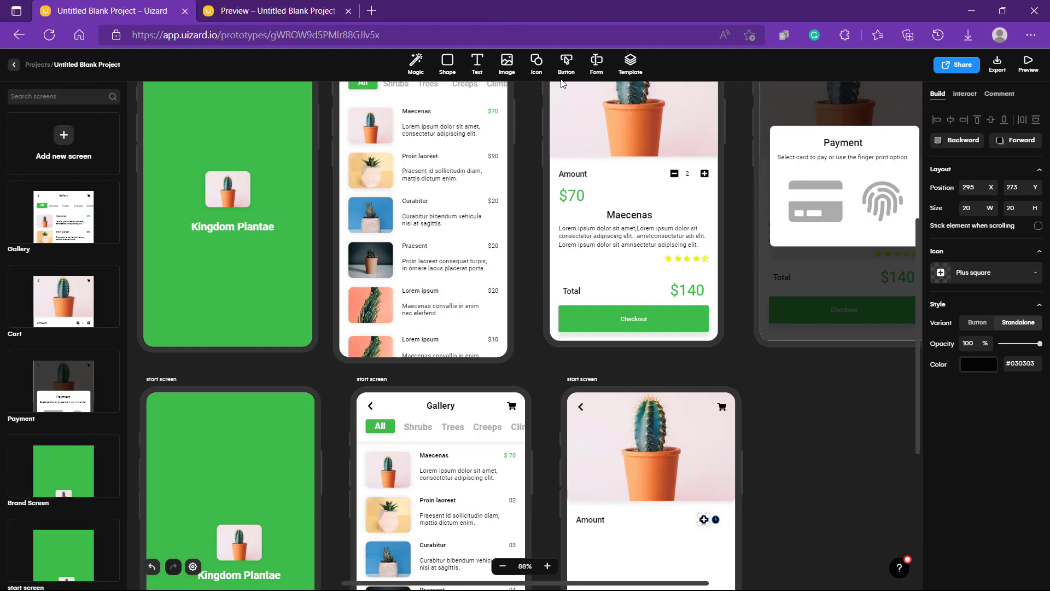
Search for sub, place a minus square icon at X 255, Y 275 on the Amount row, and shift the plus icon slightly right.
left_click(536, 61)
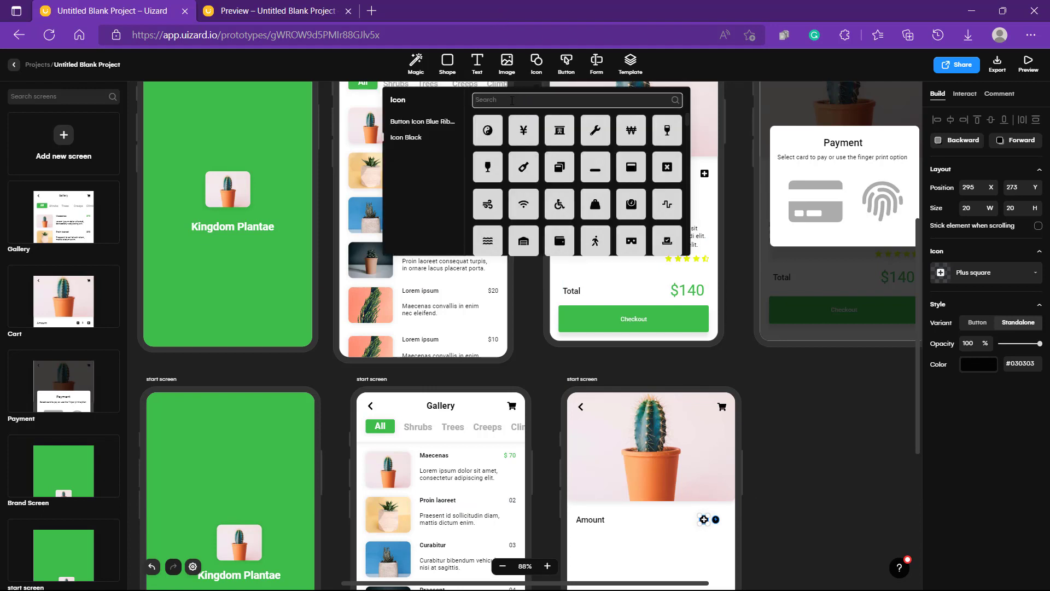
type("sub")
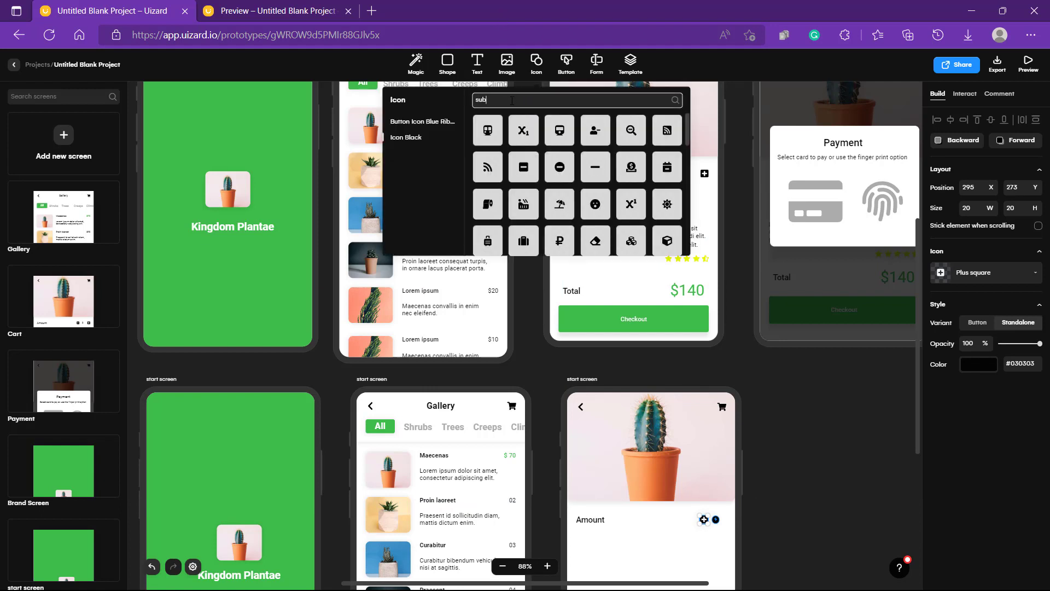
left_click_drag(523, 167, 724, 519)
scroll(795, 523, "down", 1)
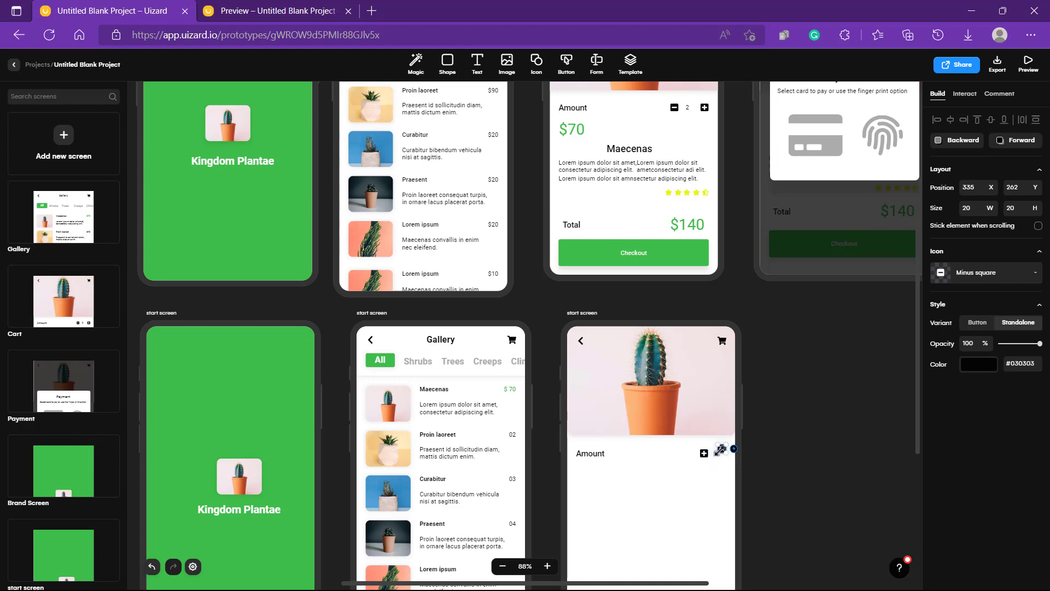
left_click_drag(722, 452, 685, 456)
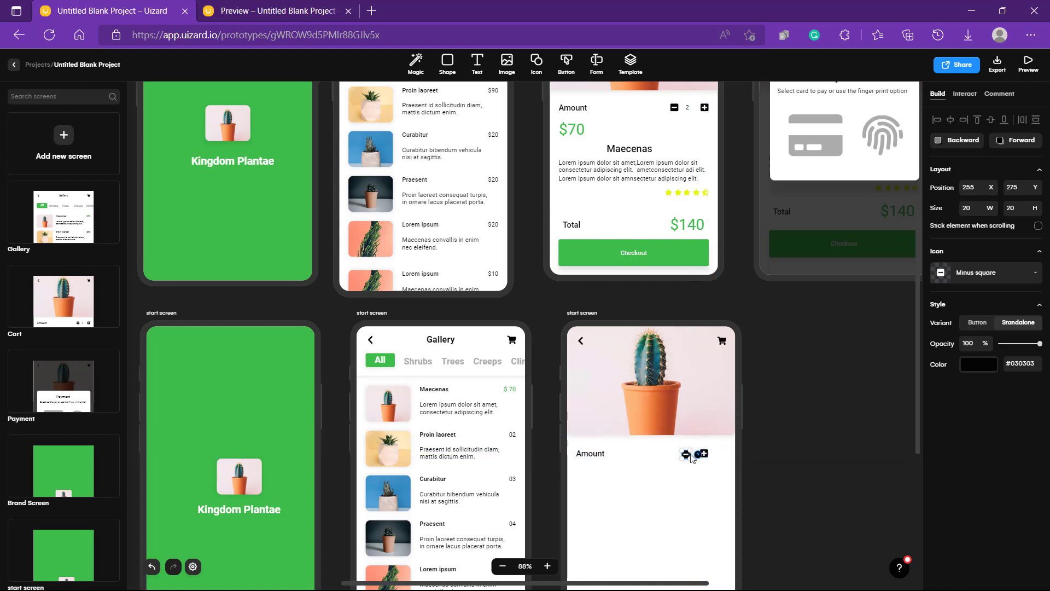
left_click_drag(704, 454, 713, 453)
left_click(757, 460)
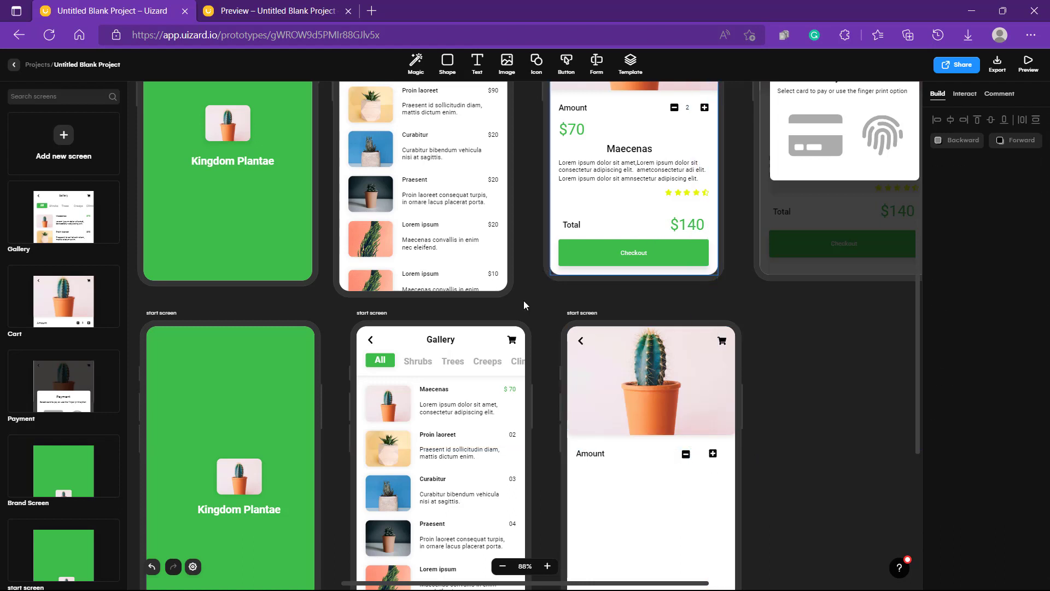
Duplicate the Amount label to X 243, Y 319 below the icons with the text 2, and shift the minus icon left.
left_click(584, 456)
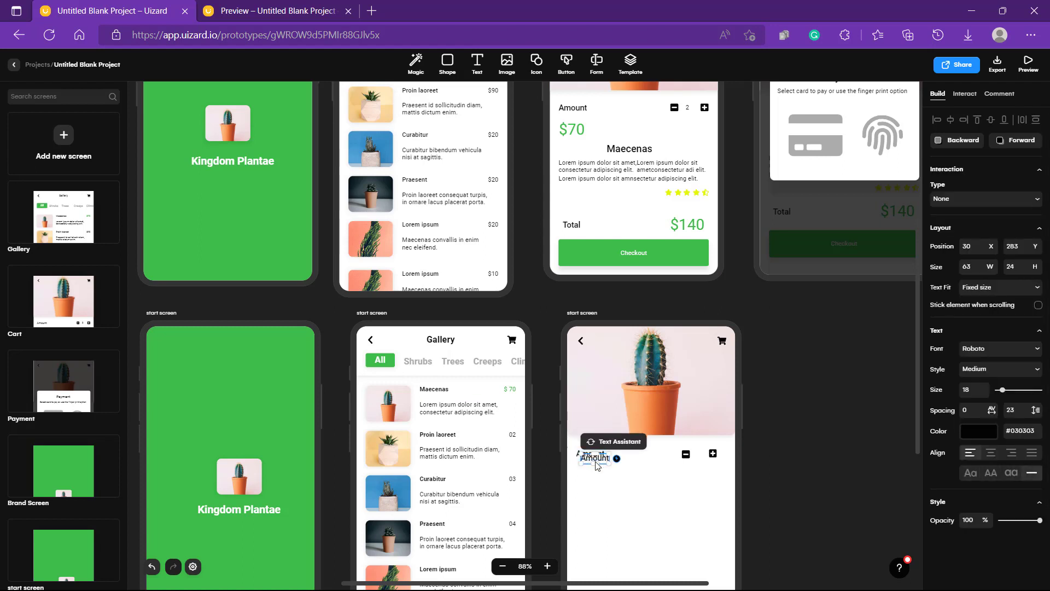
left_click_drag(596, 461, 700, 459)
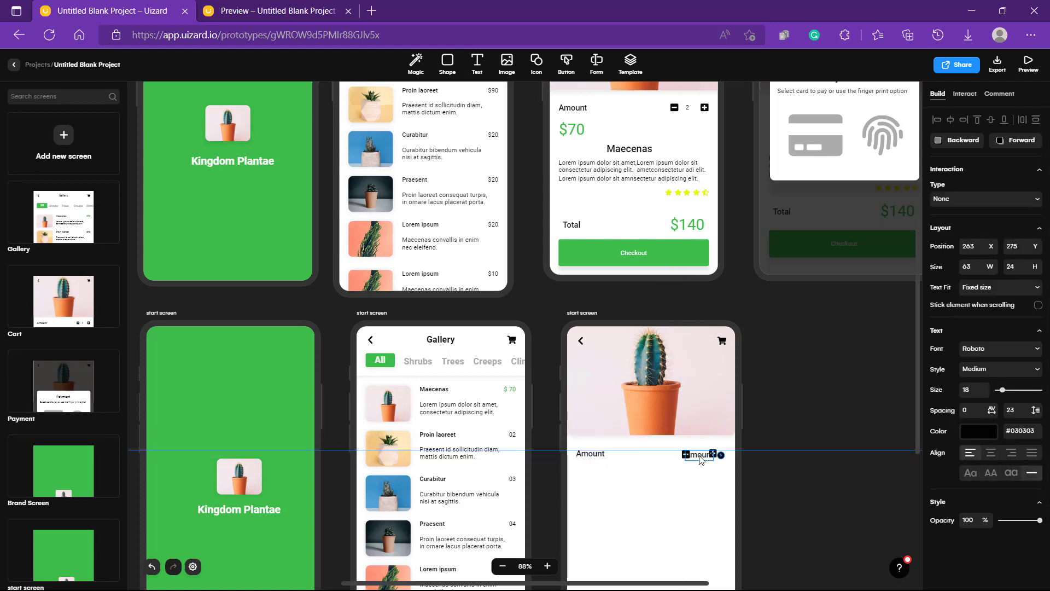
double_click(700, 457)
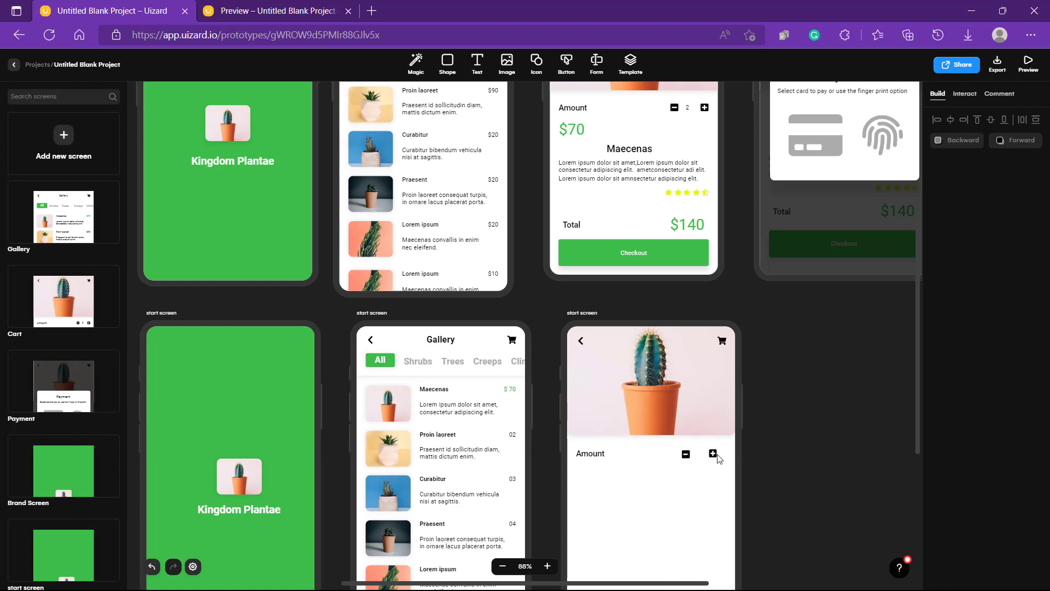
left_click(685, 454)
mouse_move(681, 456)
left_mouse_down()
mouse_move(667, 458)
mouse_move(694, 456)
mouse_move(680, 468)
left_mouse_up()
left_click(782, 491)
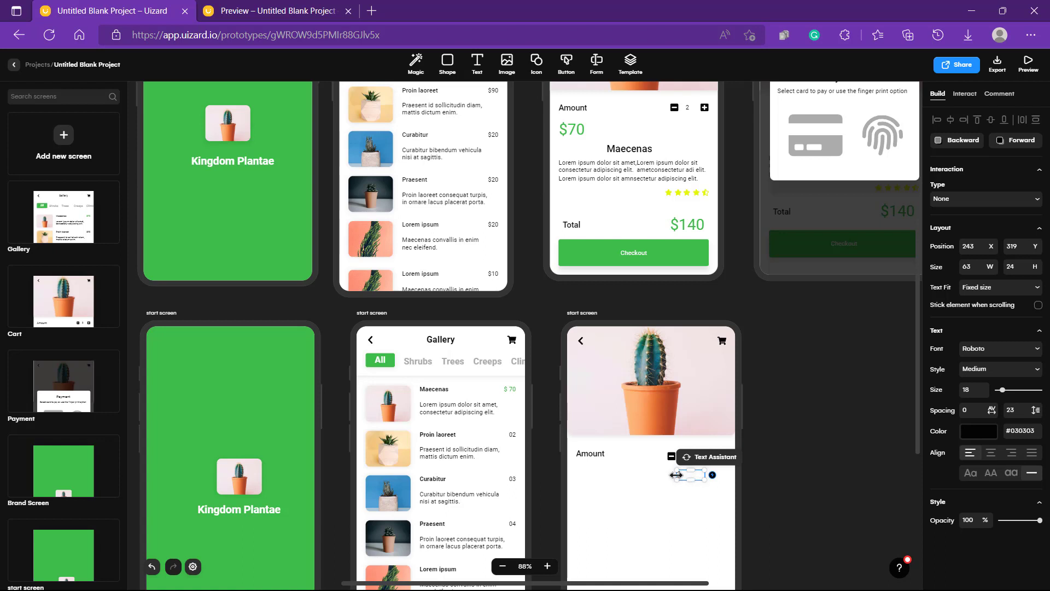
Set the 2 label's text fit to Fit to text and move it up between the minus and plus icons.
left_click(979, 294)
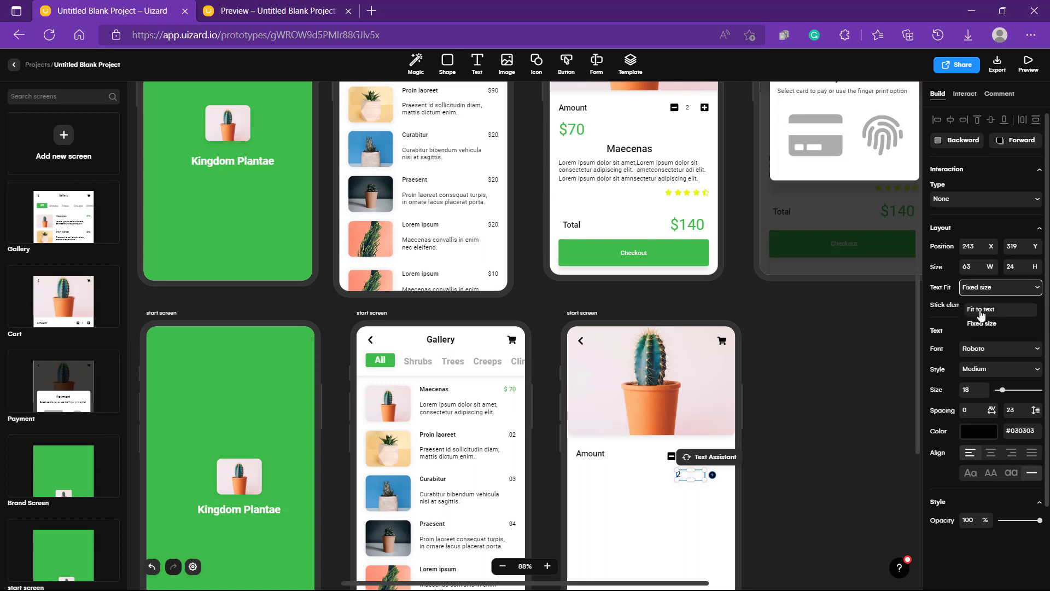
left_click(981, 310)
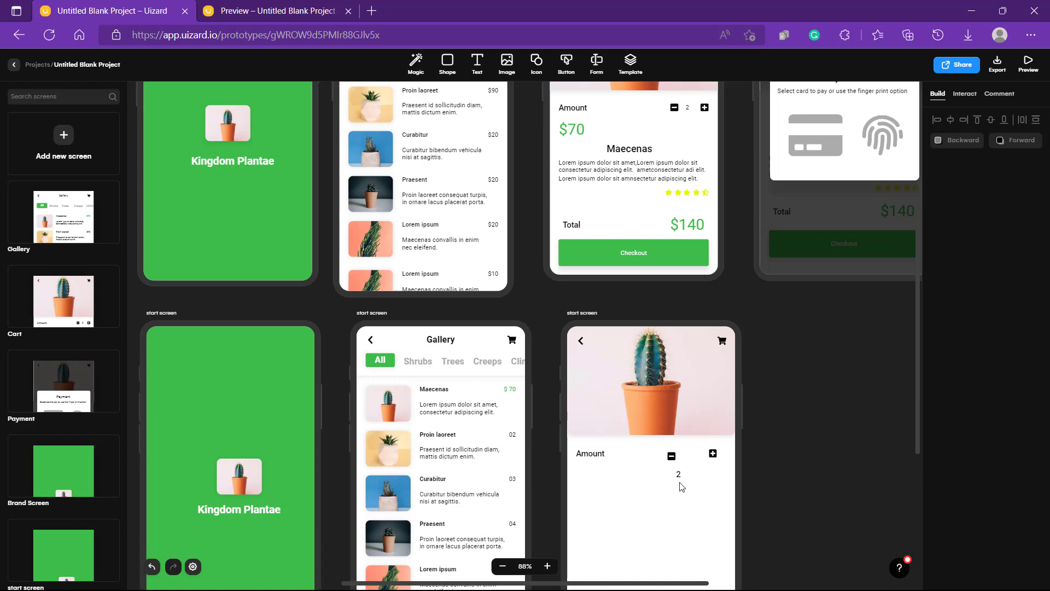
left_click(682, 475)
mouse_move(682, 476)
left_mouse_down()
mouse_move(704, 451)
mouse_move(693, 459)
left_mouse_up()
Line up the minus icon, the 2 label and the plus icon at Y 273 and distribute them evenly horizontally.
left_click(596, 453)
mouse_move(674, 456)
left_mouse_down()
mouse_move(703, 454)
mouse_move(711, 468)
mouse_move(658, 447)
left_mouse_up()
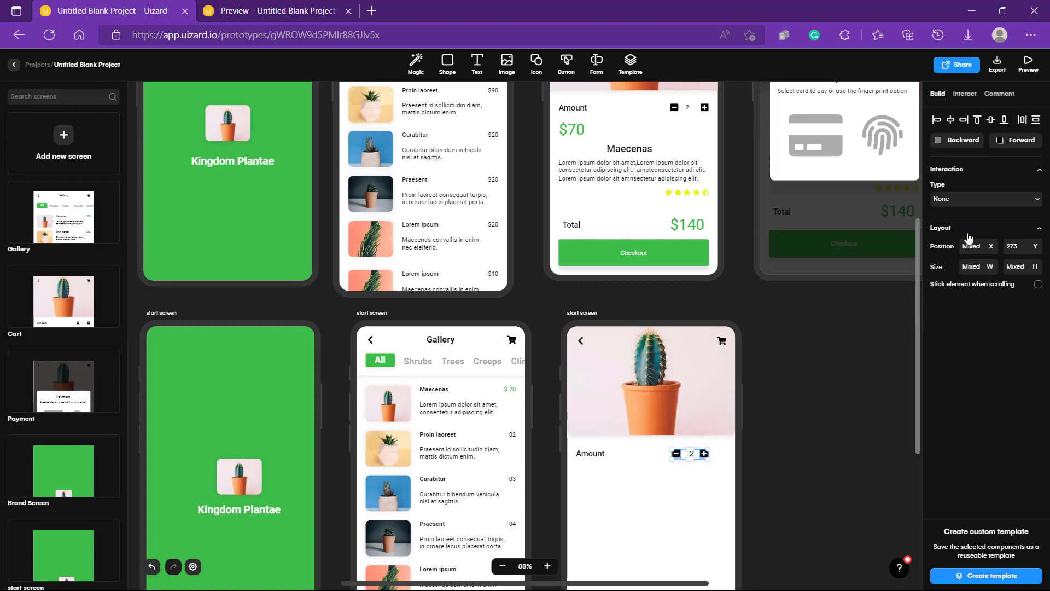
left_click(1020, 122)
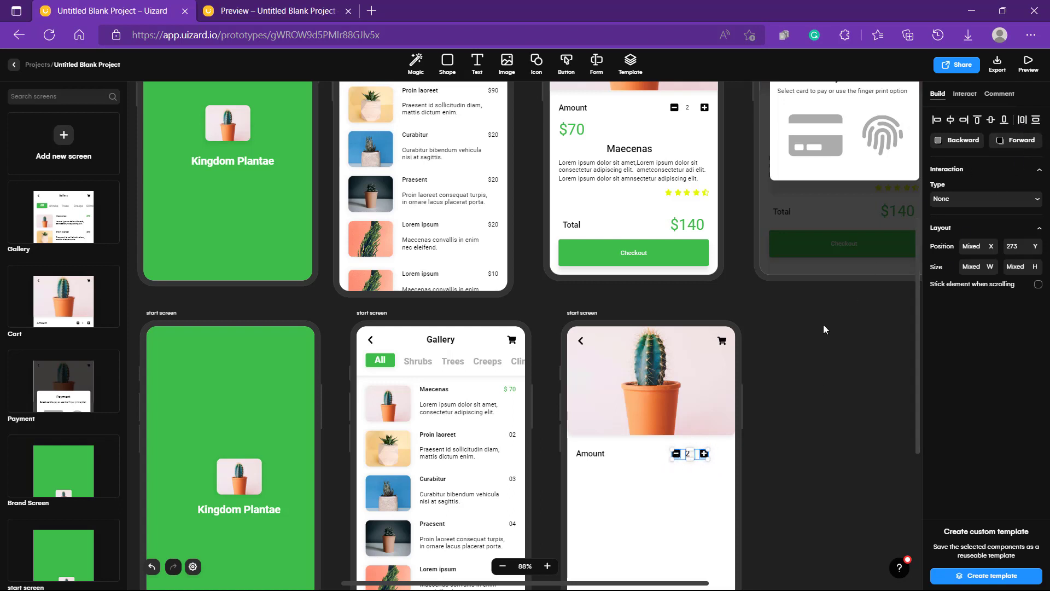
left_click(795, 371)
Group the minus icon, 2 label and plus icon and move the group right, beneath the header's cart icon.
scroll(795, 395, "up", 1)
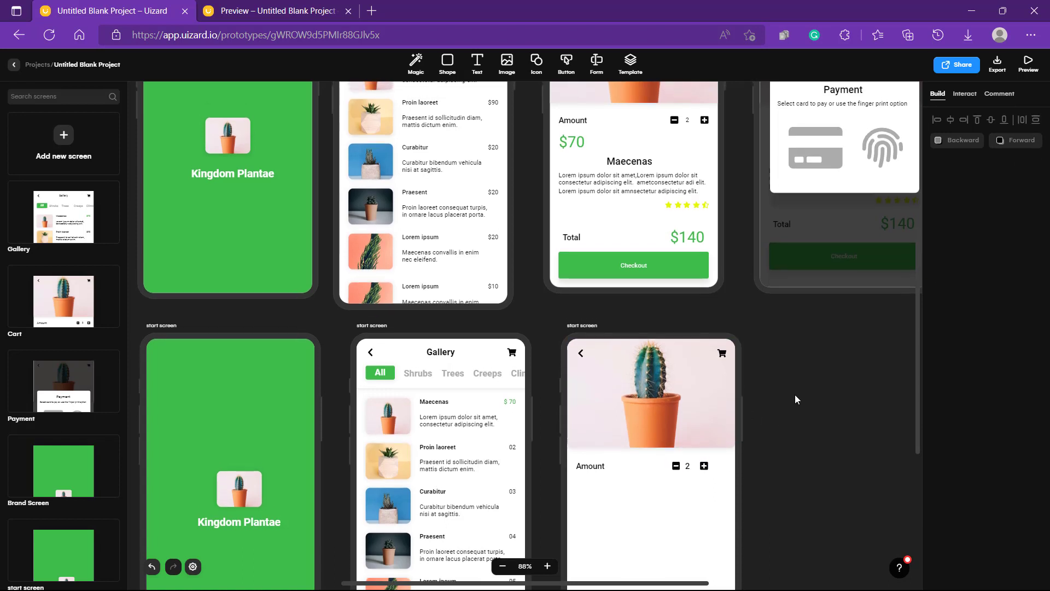
left_click_drag(711, 481, 667, 464)
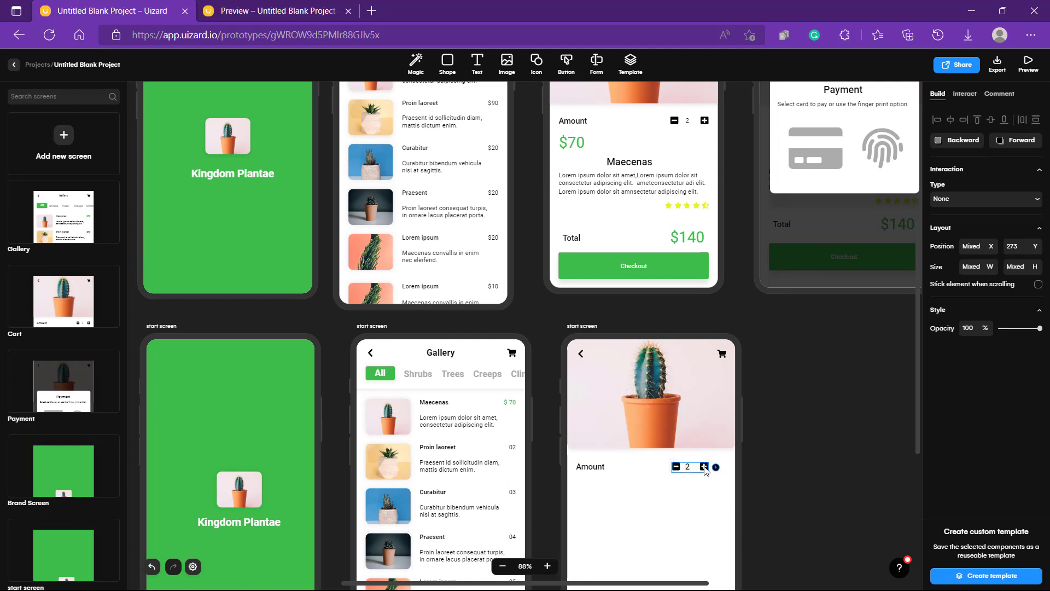
left_click_drag(705, 470, 722, 469)
left_click(801, 456)
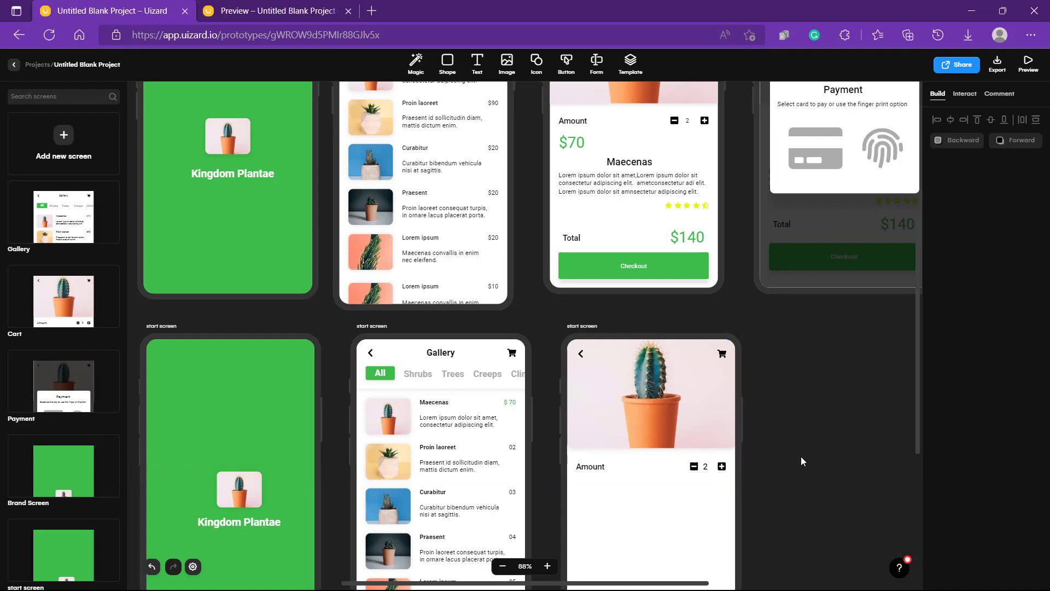
Select the Amount label together with the quantity controls to check their vertical alignment.
left_click(585, 469)
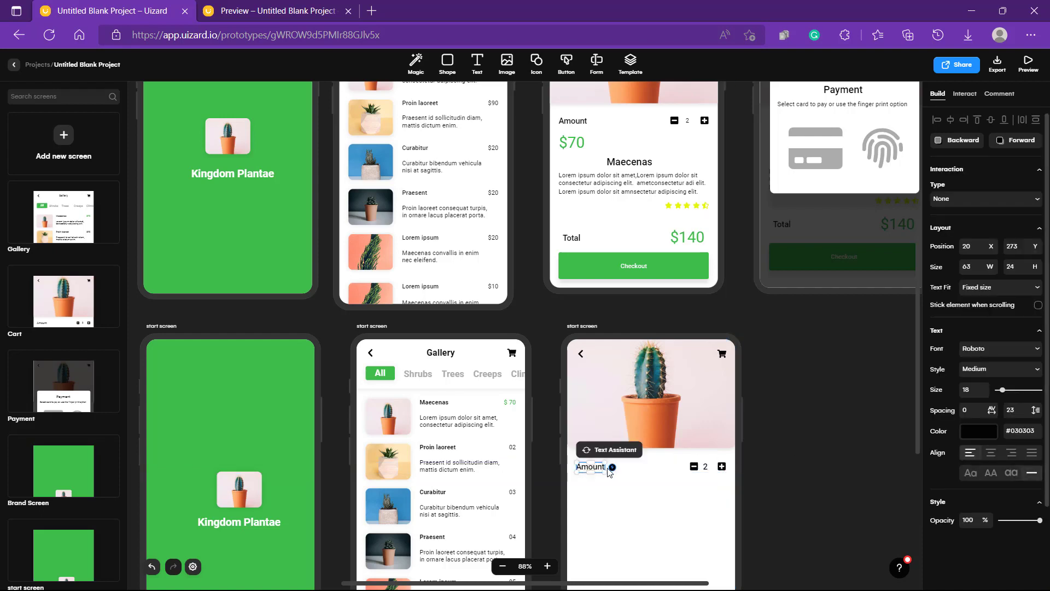
left_click(695, 472, "shift")
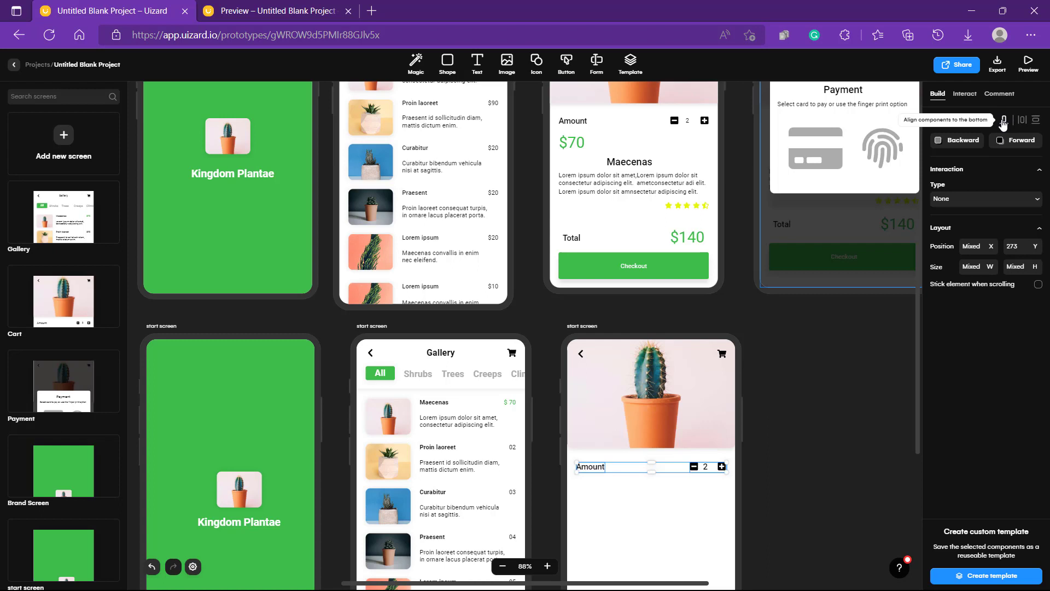
left_click(835, 359)
scroll(656, 504, "up", 1)
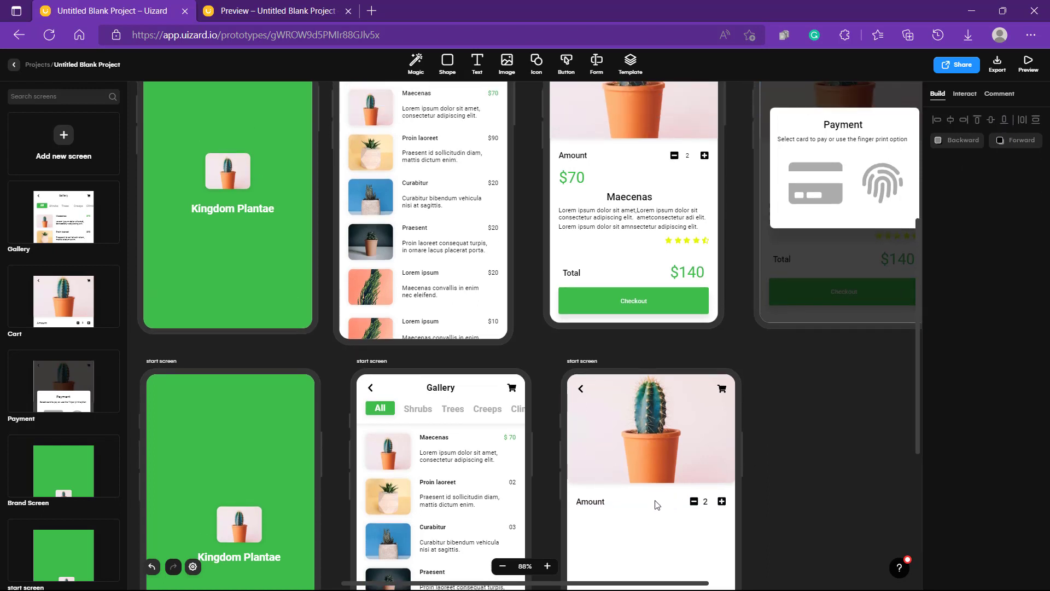
scroll(657, 505, "down", 1)
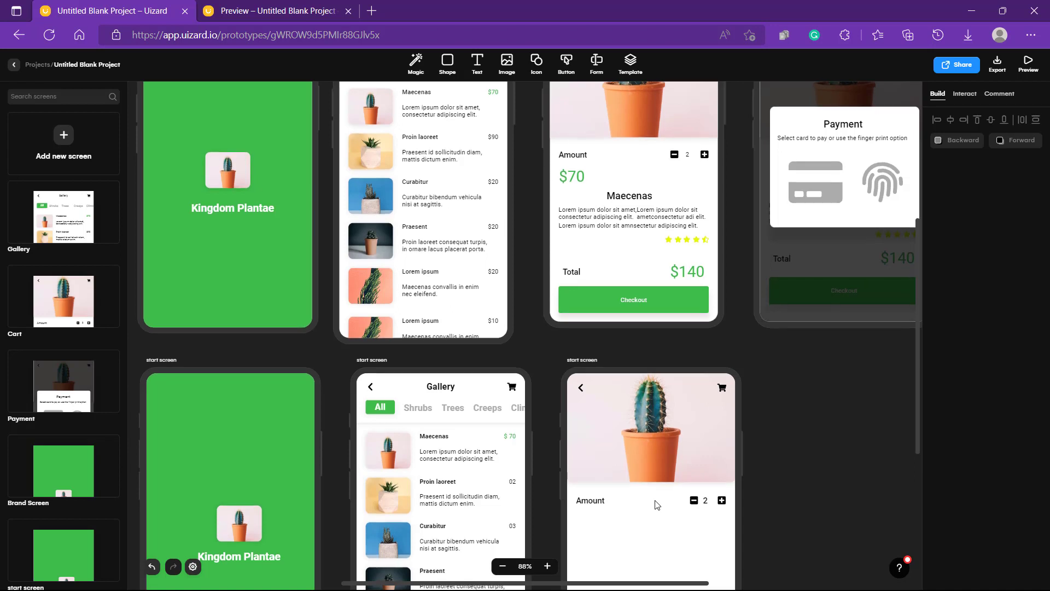
Try shifting the 2 label right to X 313, closer to the plus icon, and undo the shift.
left_click(714, 505)
left_click(706, 503)
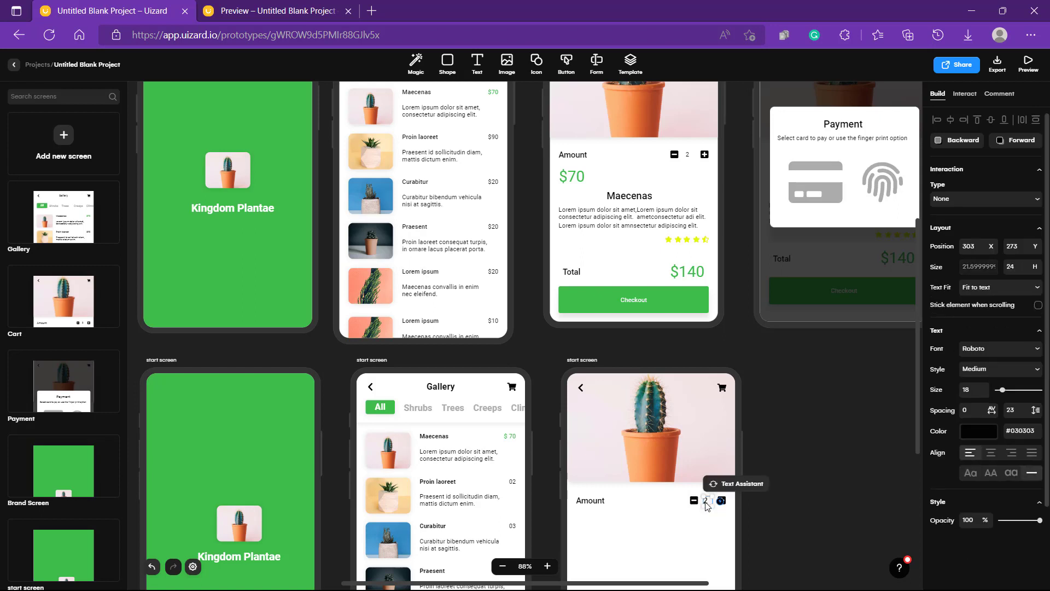
double_click(706, 503)
left_click_drag(705, 503, 707, 503)
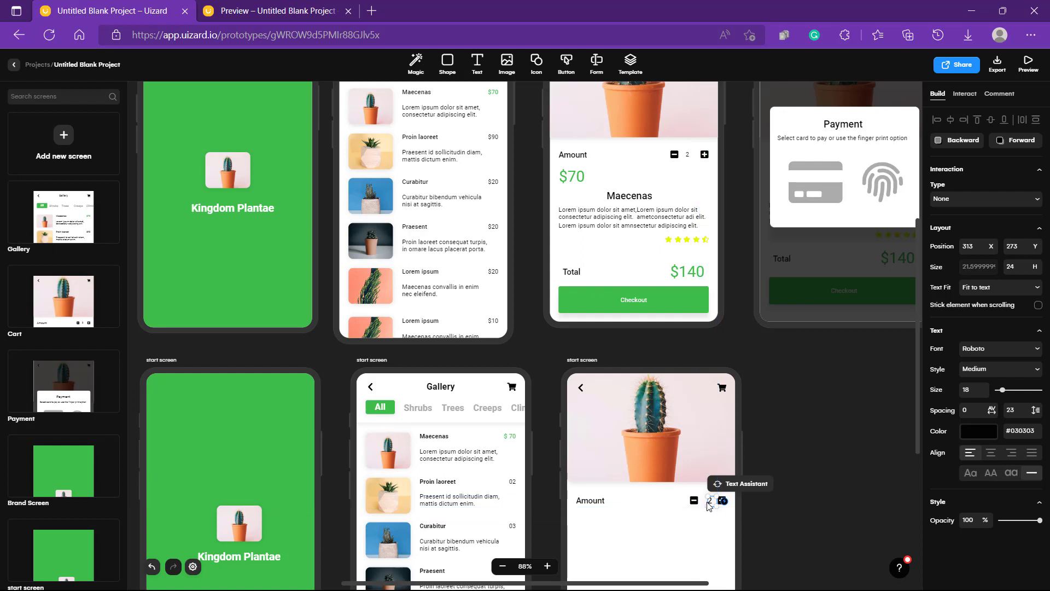
left_click(754, 533)
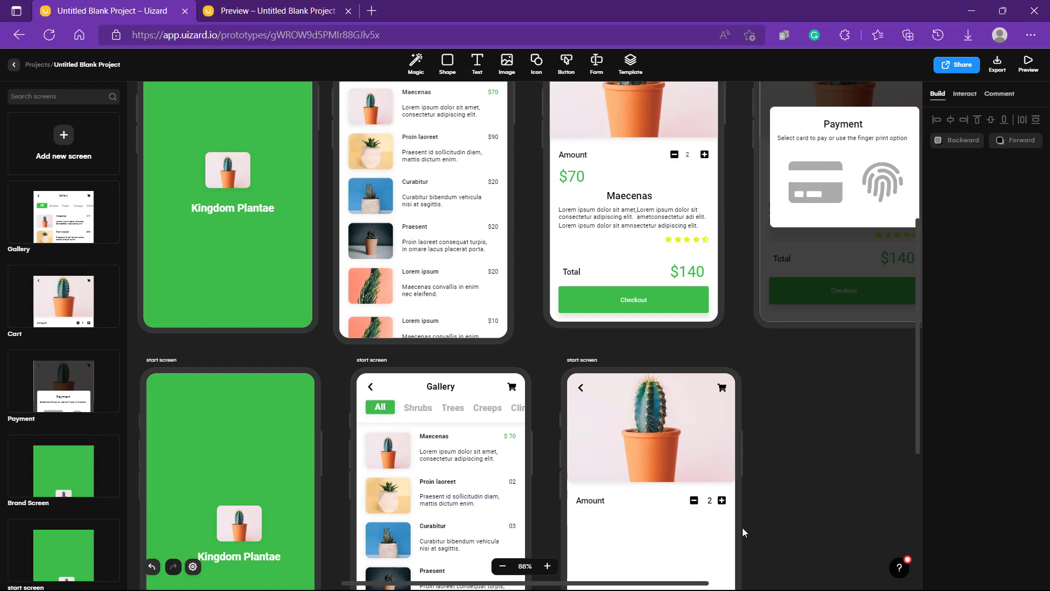
left_click(712, 506)
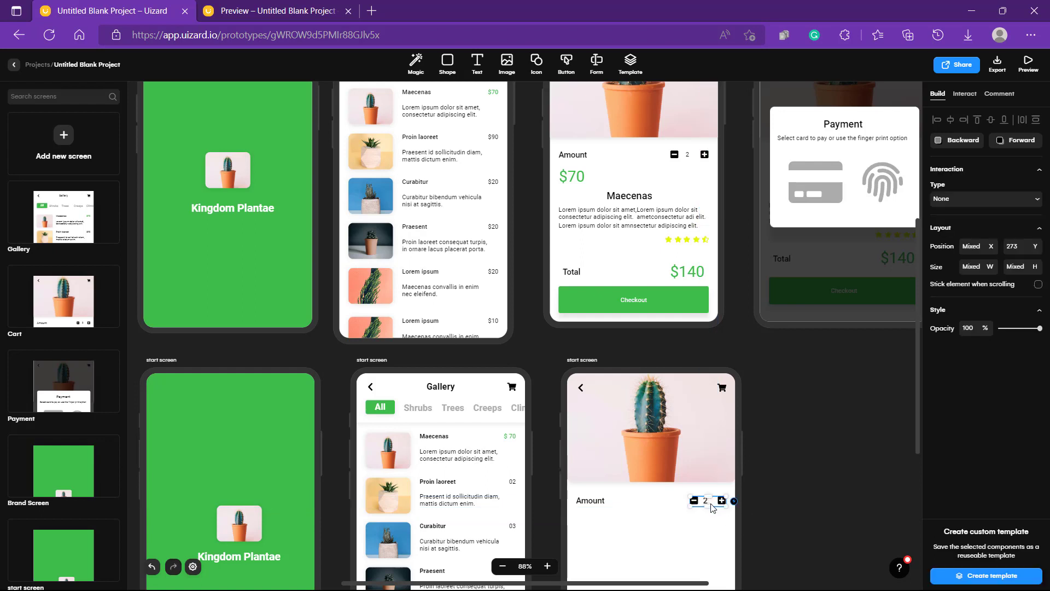
left_click(785, 497)
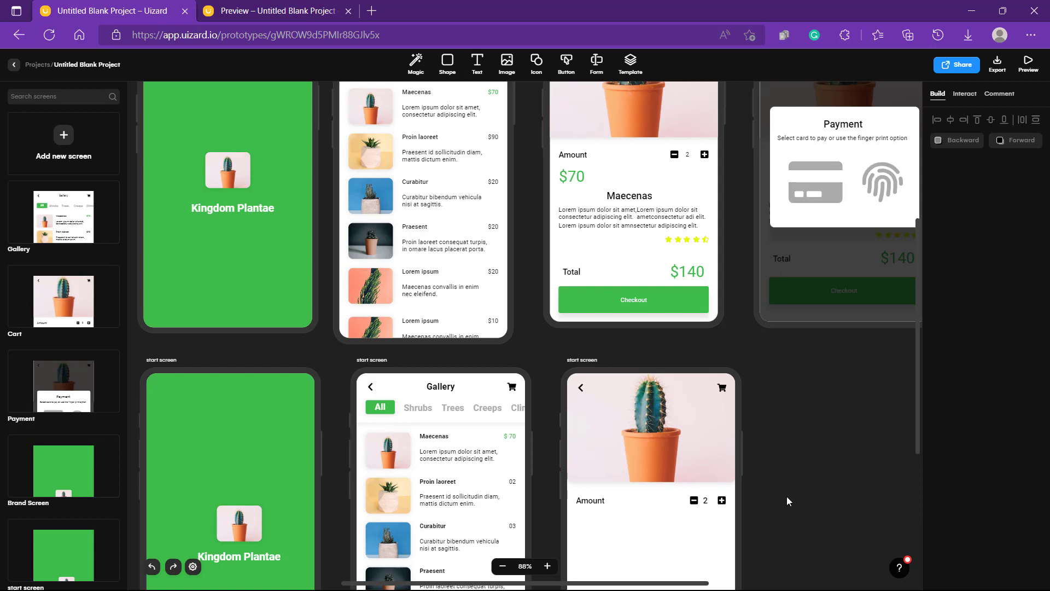
Move the plus icon slightly left, closer to the 2 label, keeping it on the same row.
left_click(722, 503)
left_click(721, 501)
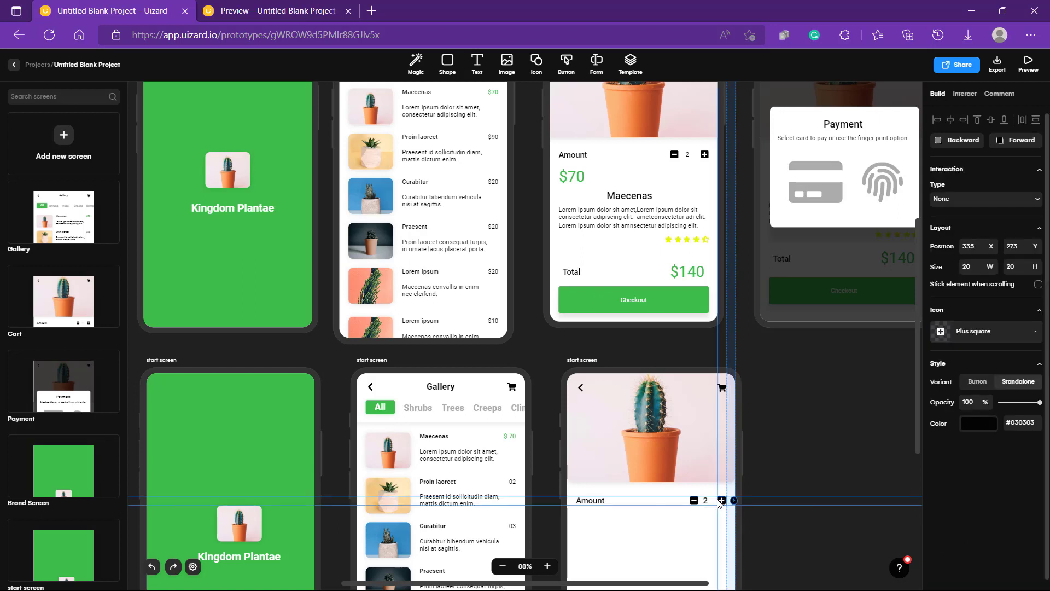
left_click(767, 507)
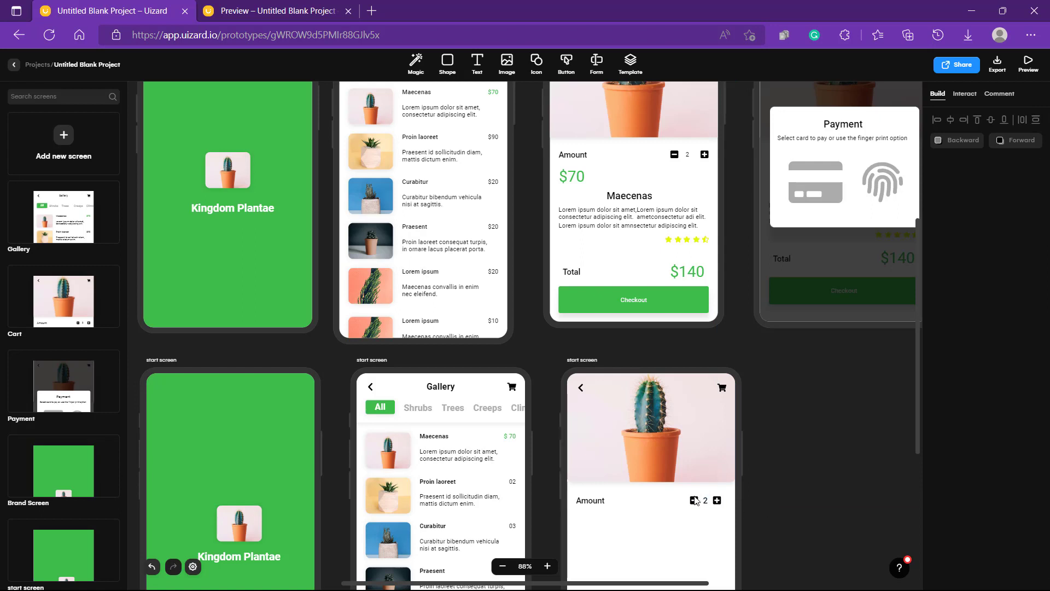
Duplicate the Amount label on the new cart screen and change the copy's text to $70.
scroll(810, 508, "up", 1)
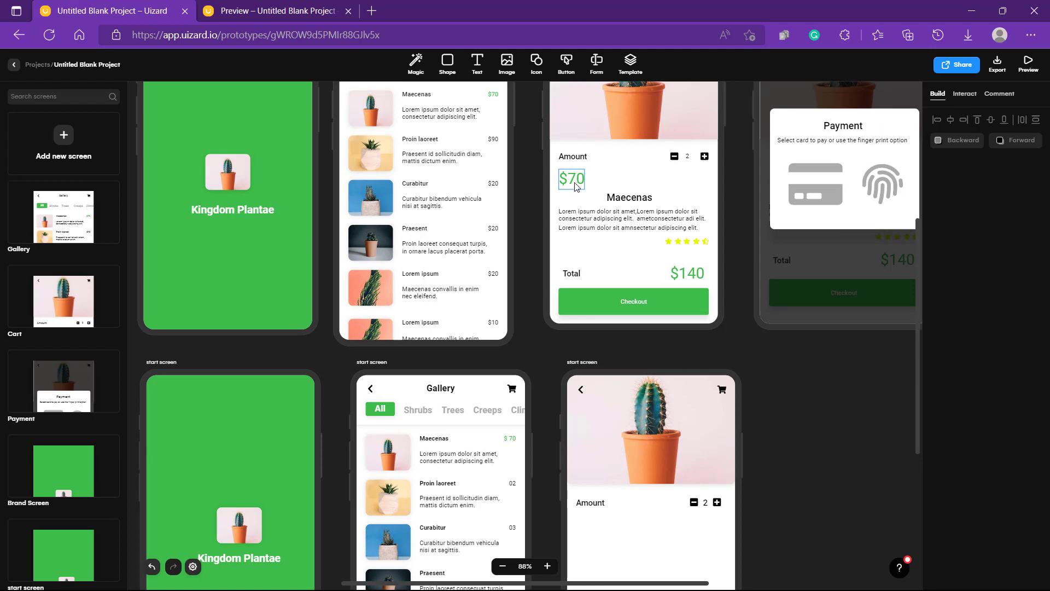
left_click(586, 504)
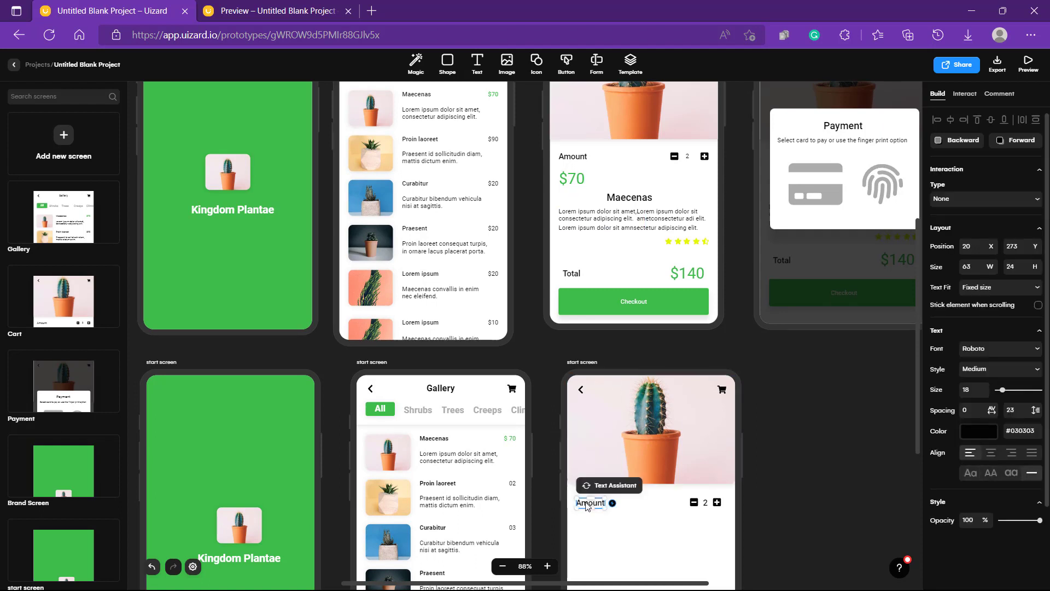
key("ctrl+d")
double_click(595, 512)
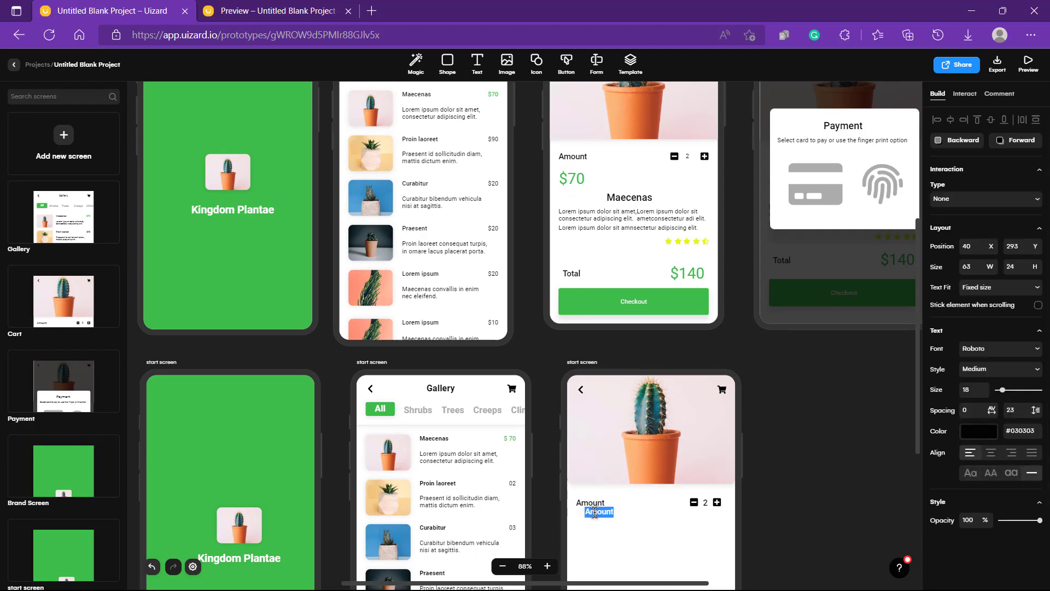
type("$70")
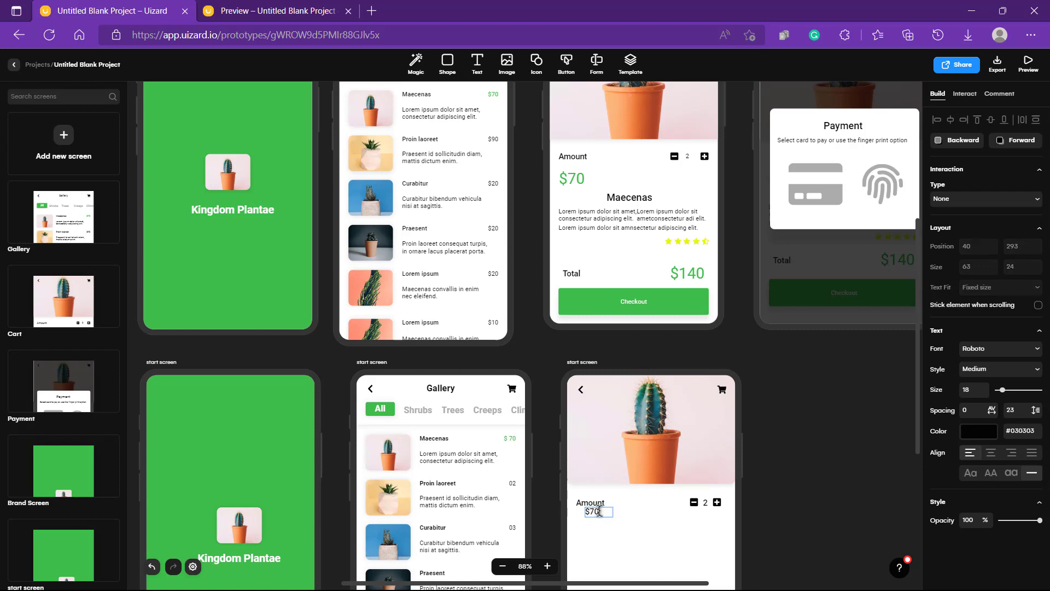
left_click(581, 182)
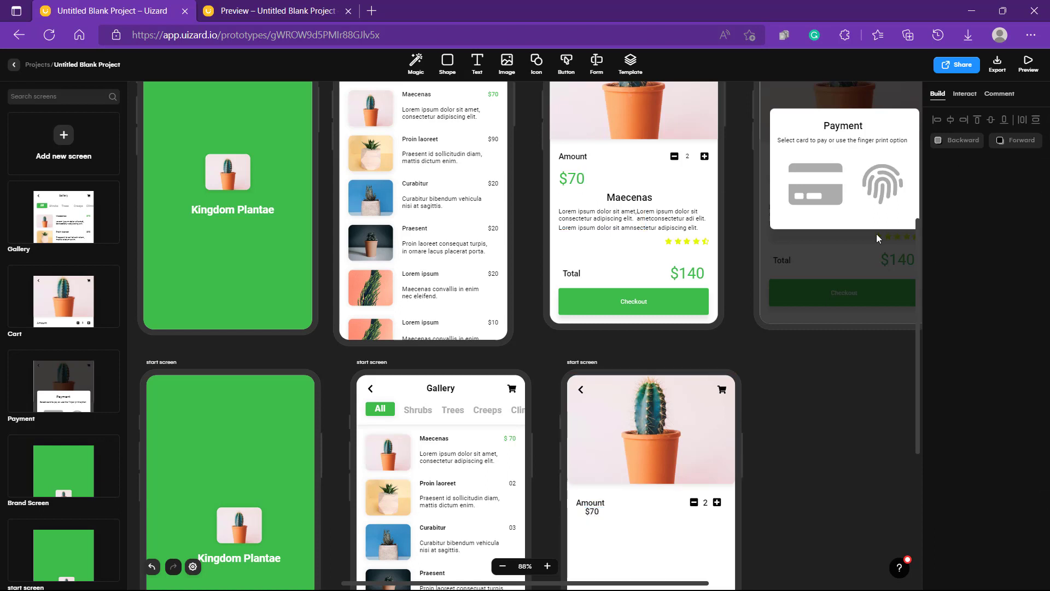
Match the new $70 label to the original price's styling with green #3CBD48 and text size 34.
left_click(579, 183)
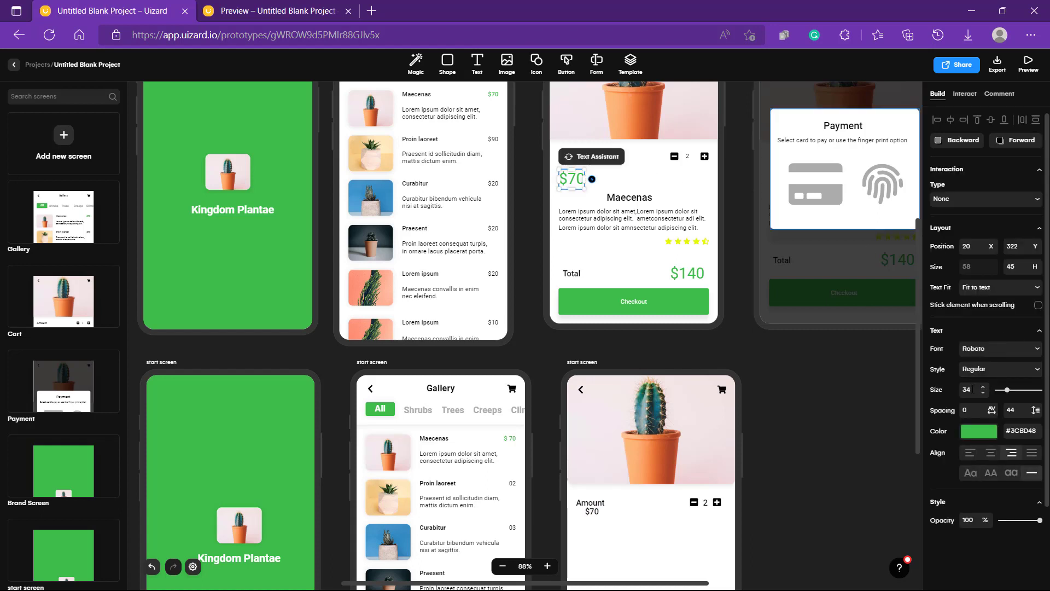
left_click(593, 514)
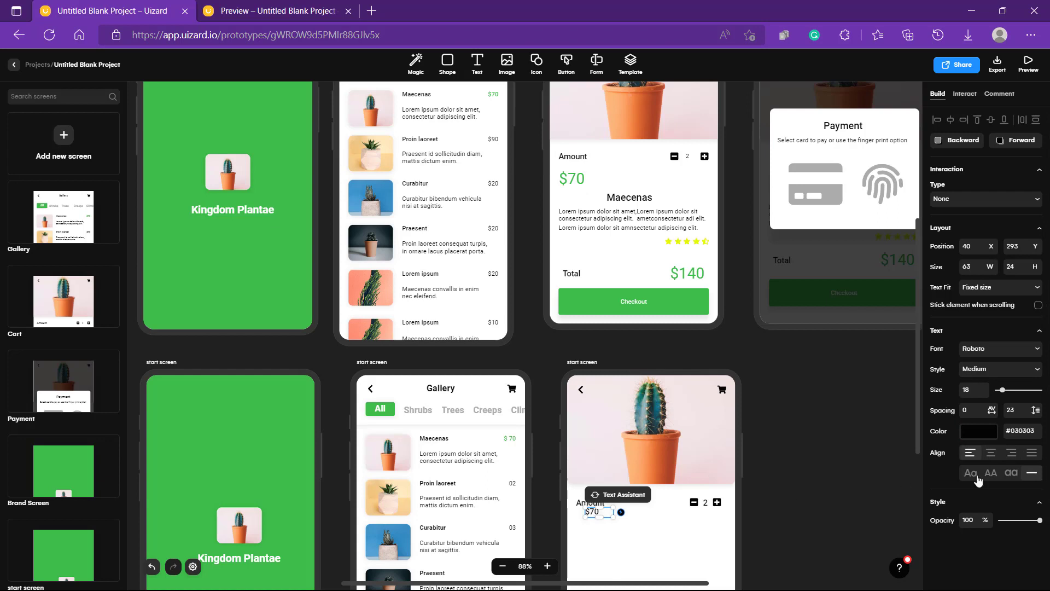
left_click(972, 436)
left_click(945, 579)
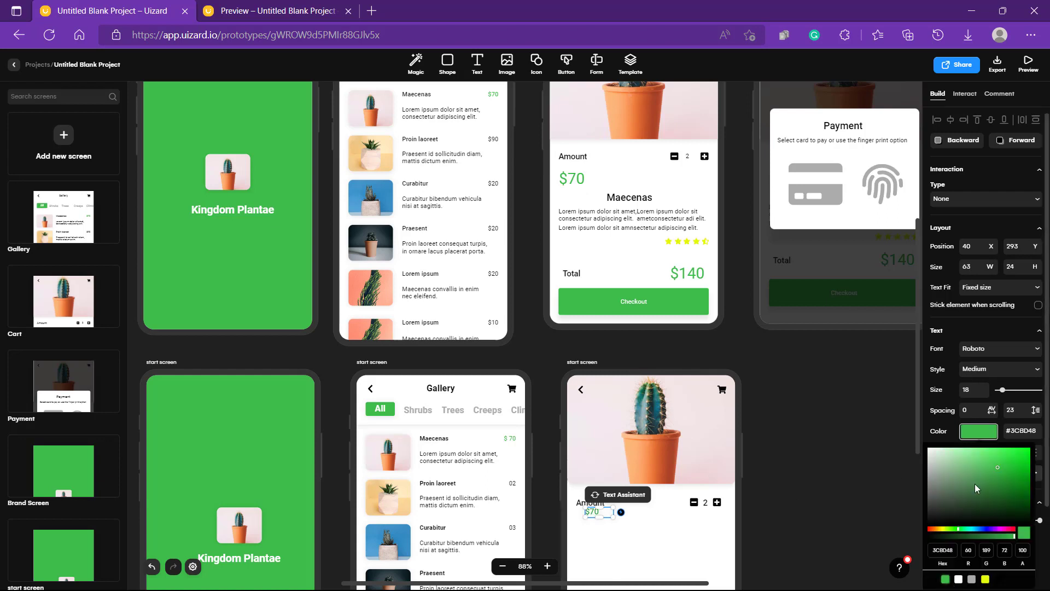
left_click_drag(968, 388, 954, 392)
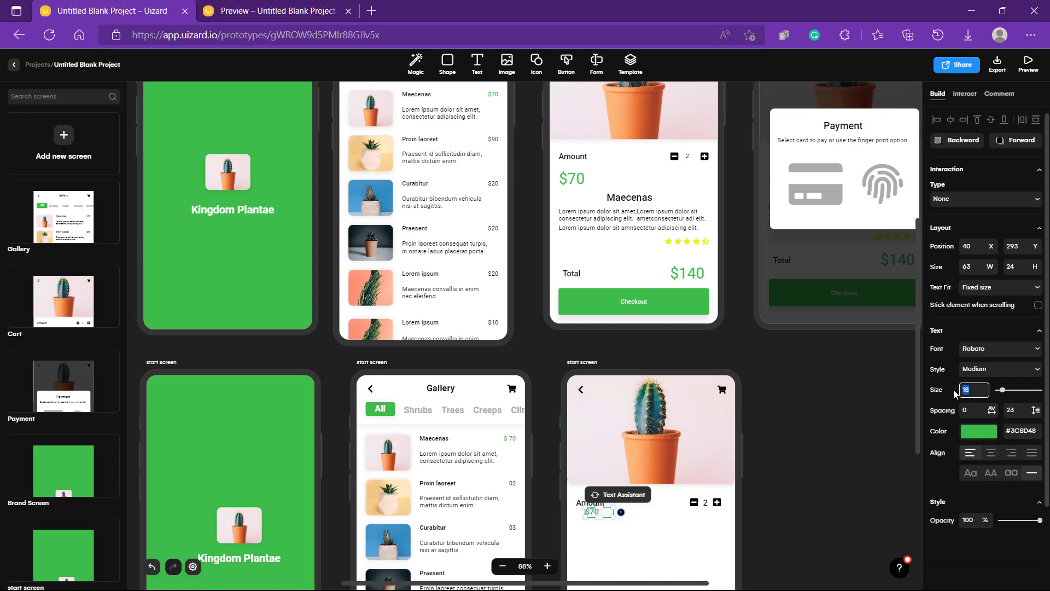
type("34")
left_click(821, 458)
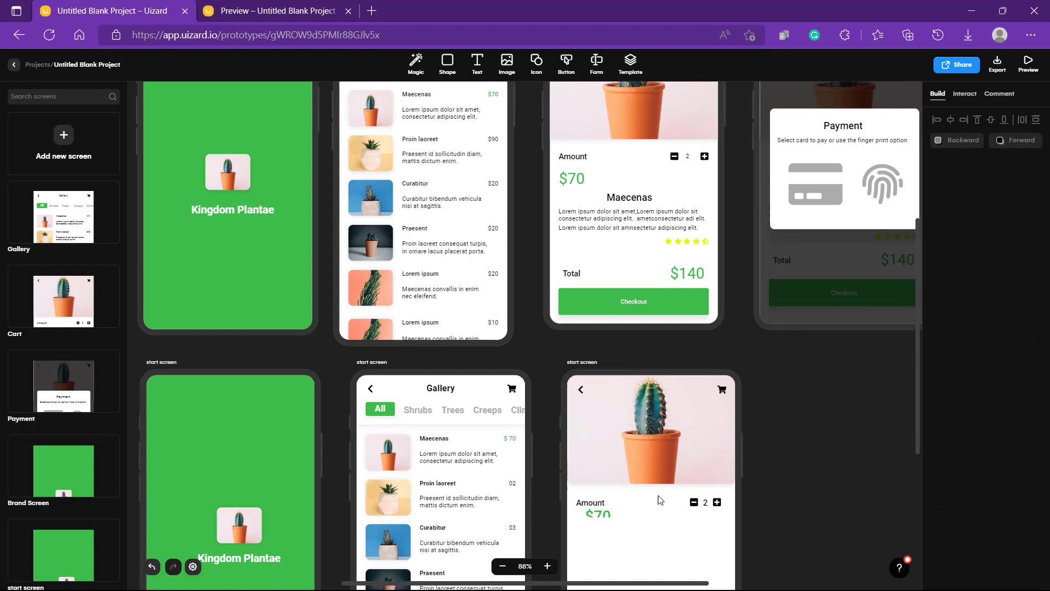
Move the $70 label to X 20, Y 322 and set its text fit to Fit to text.
scroll(617, 517, "down", 2)
scroll(617, 518, "down", 1)
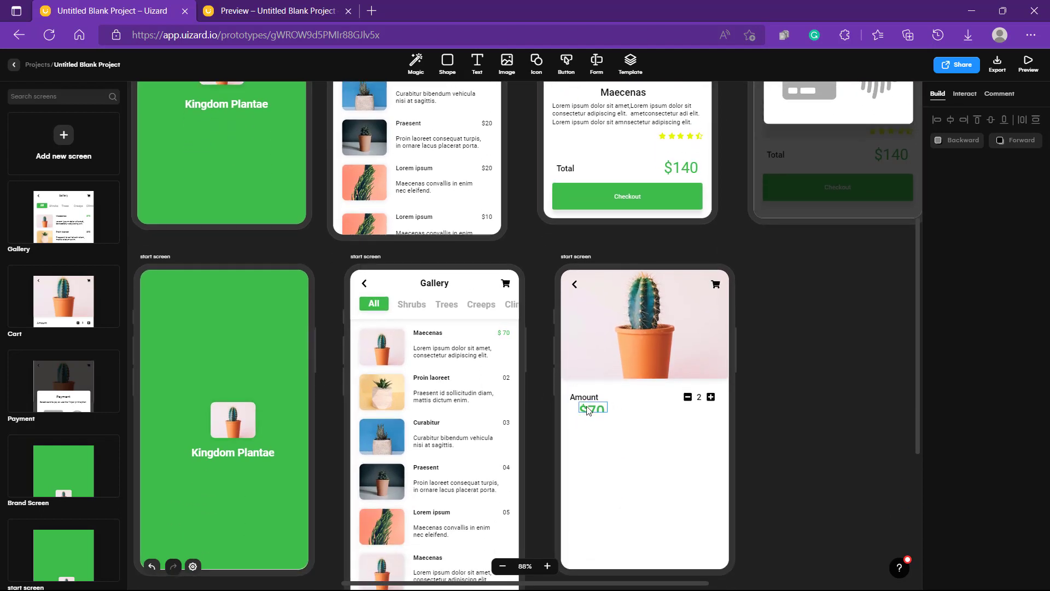
left_click_drag(604, 412, 602, 423)
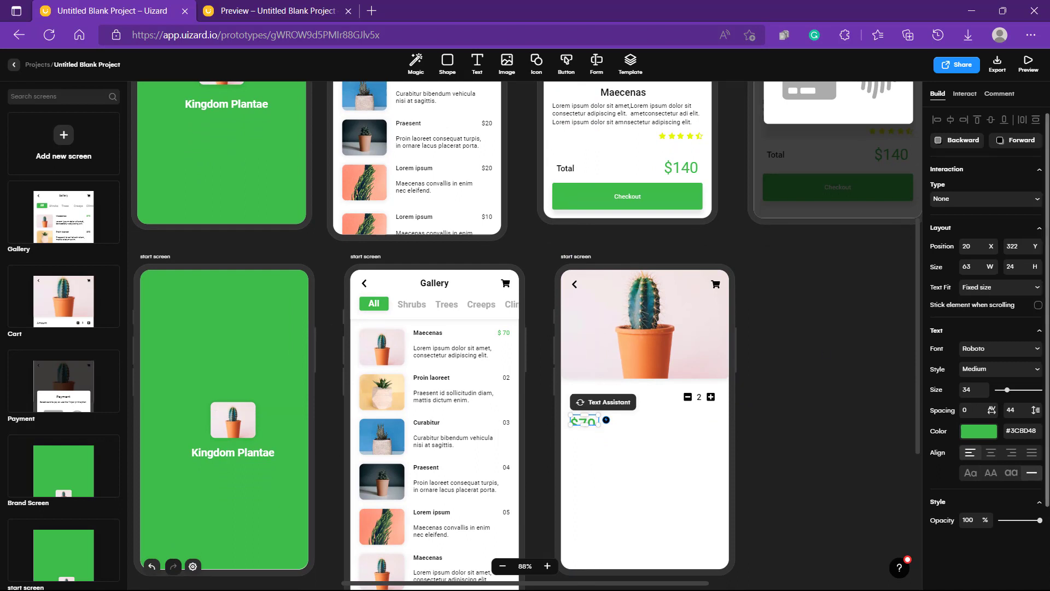
left_click(978, 290)
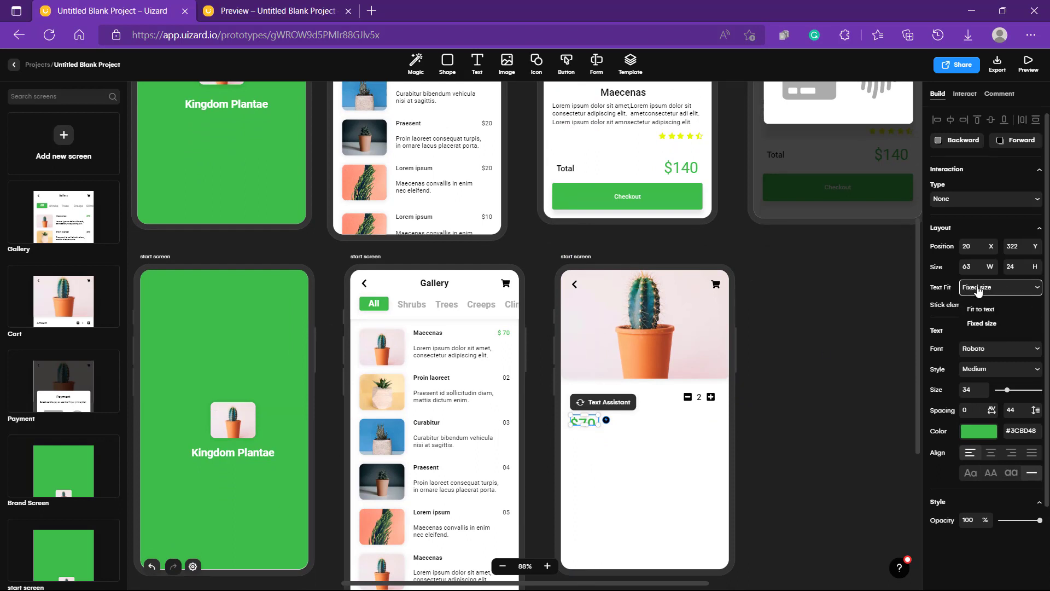
left_click(980, 309)
left_click(843, 396)
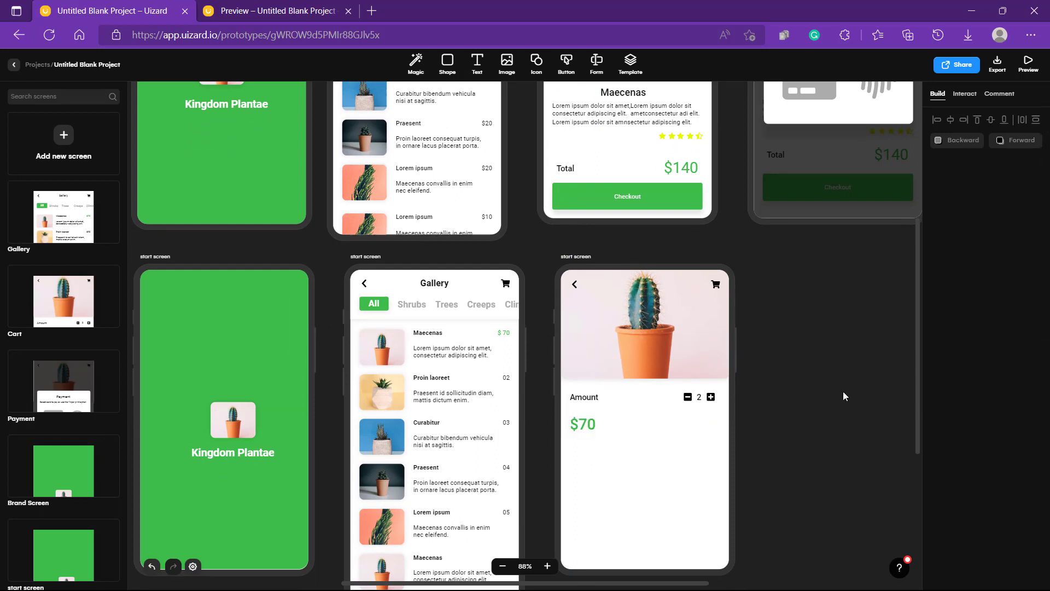
Move the $70 label up so it sits closer beneath the Amount label.
left_click_drag(584, 424, 584, 414)
scroll(583, 413, "up", 2)
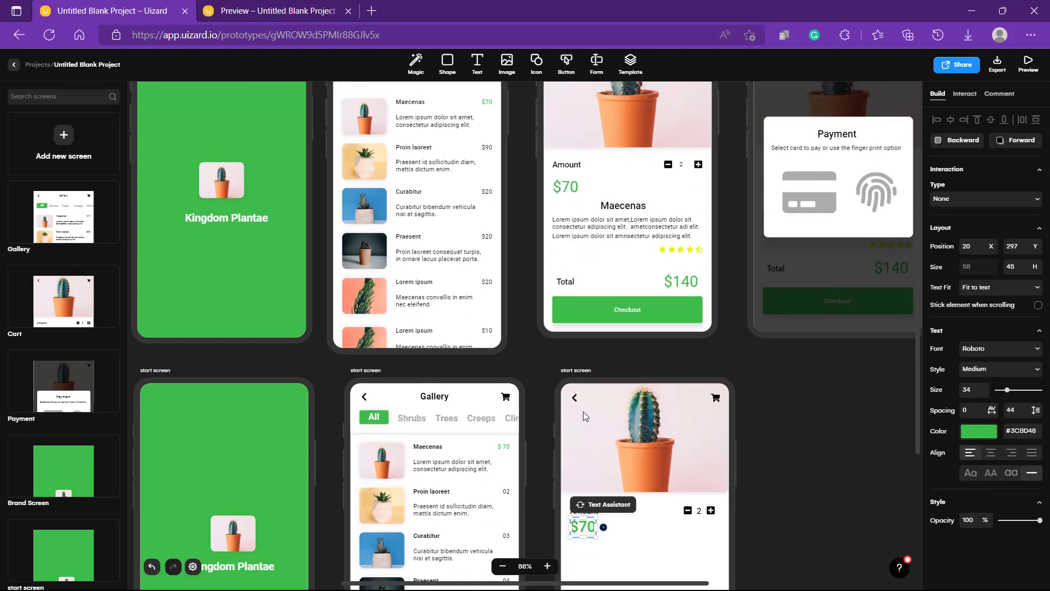
left_click_drag(583, 477, 585, 486)
left_click(672, 504)
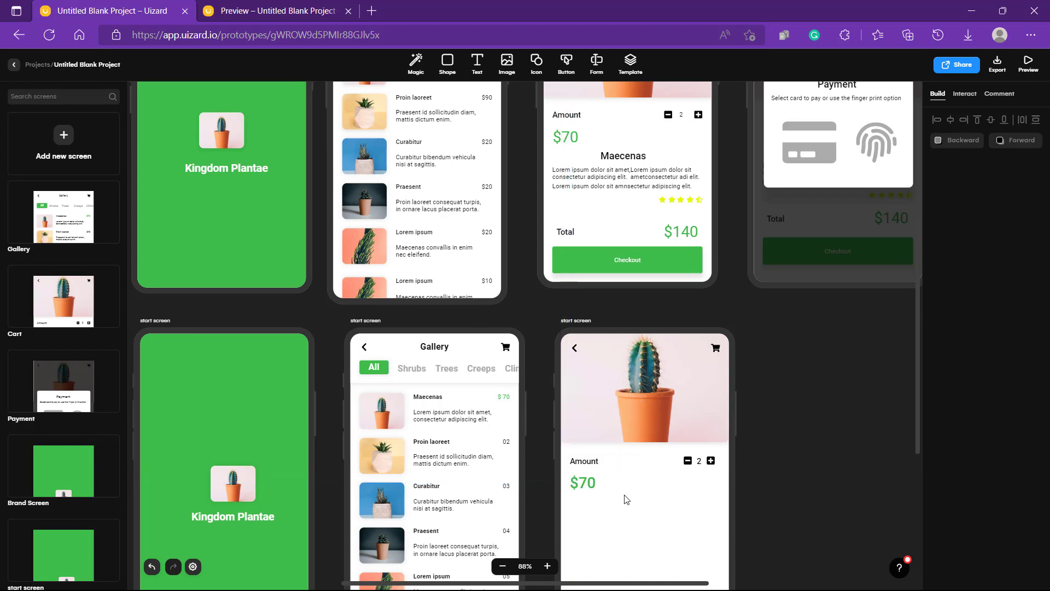
Duplicate the Maecenas description from the new Gallery screen and place the copy below the $70 label at X 58, Y 392.
scroll(660, 511, "up", 1)
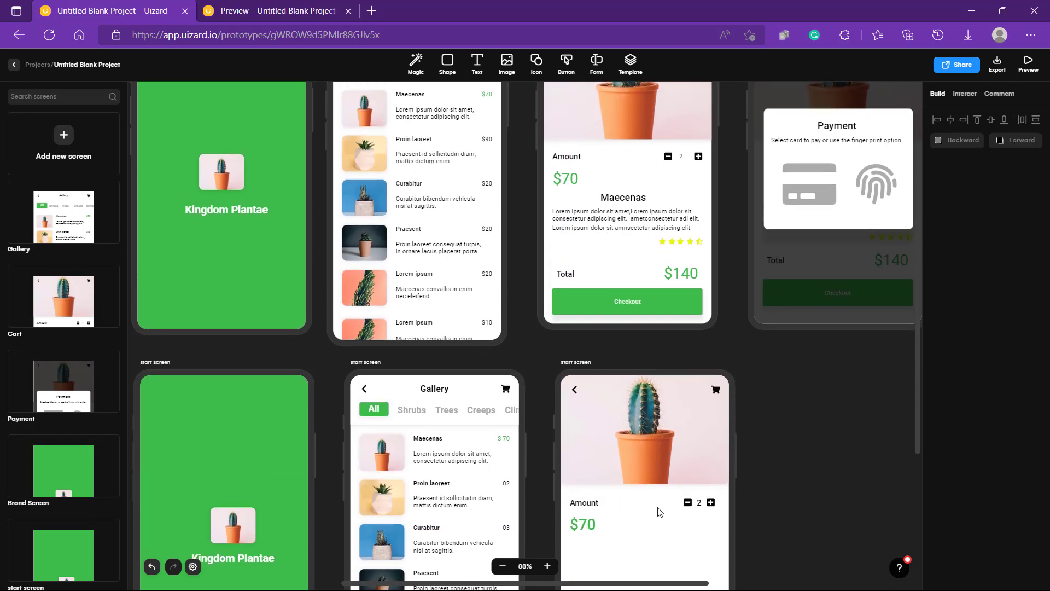
scroll(660, 512, "down", 1)
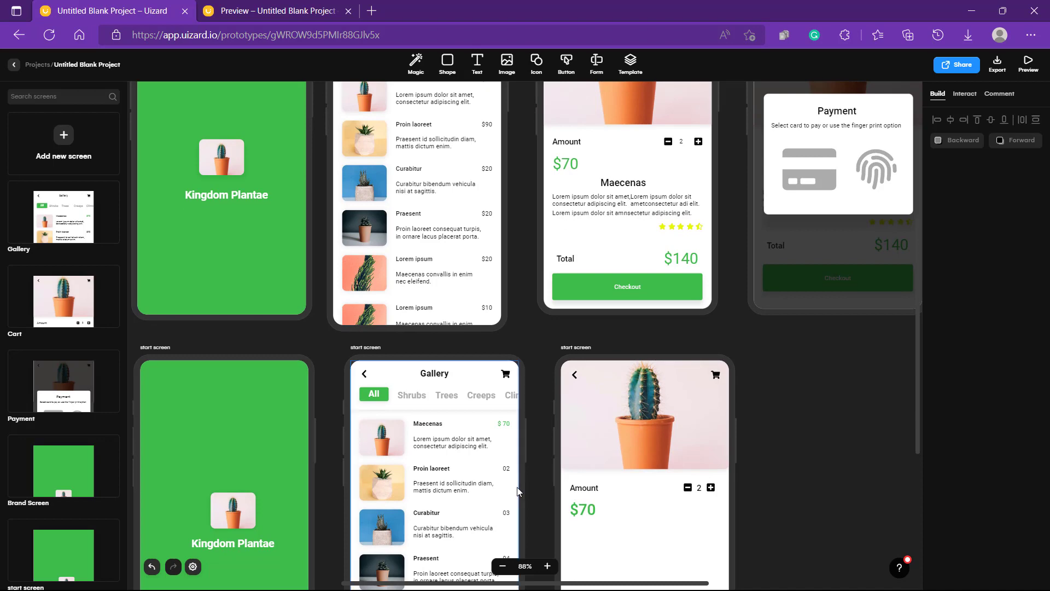
left_click(464, 441)
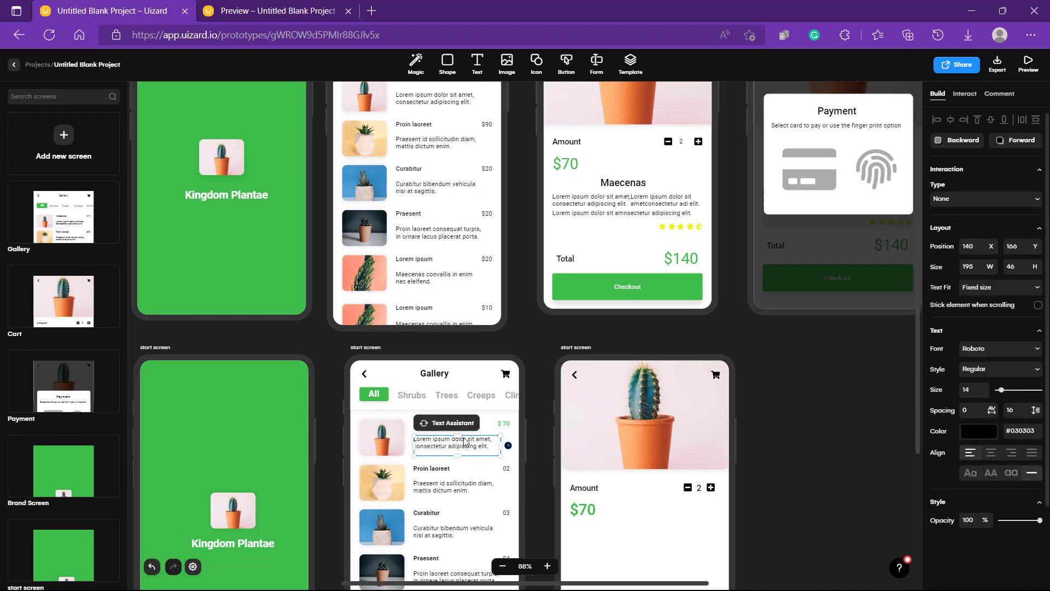
key("ctrl+d")
left_click_drag(461, 449, 616, 531)
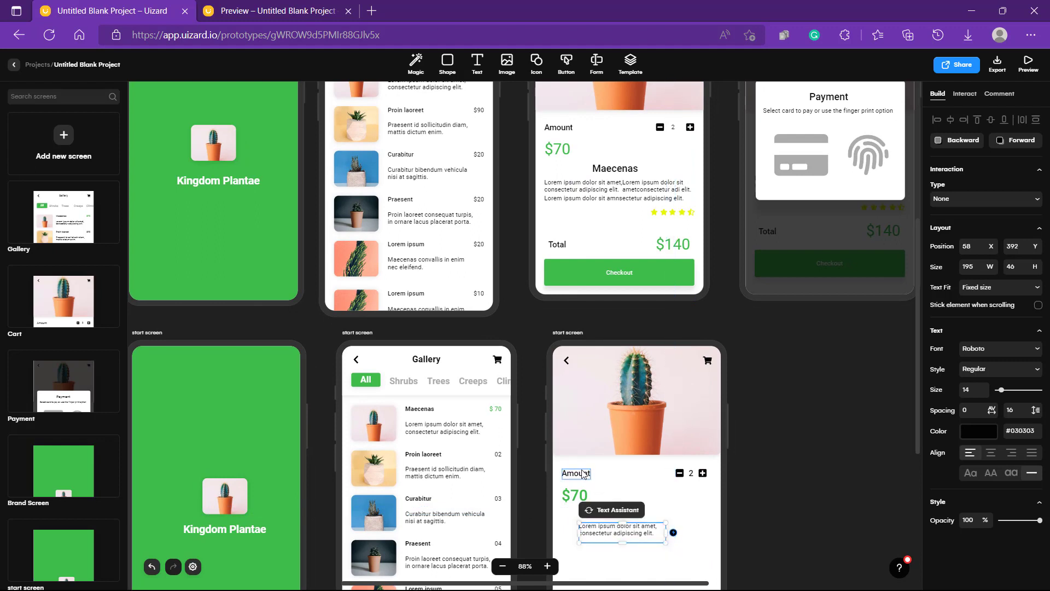
Duplicate the Amount label to X 40, Y 368 above the lorem ipsum paragraph and change its text to Description.
left_click(583, 476)
key("ctrl+d")
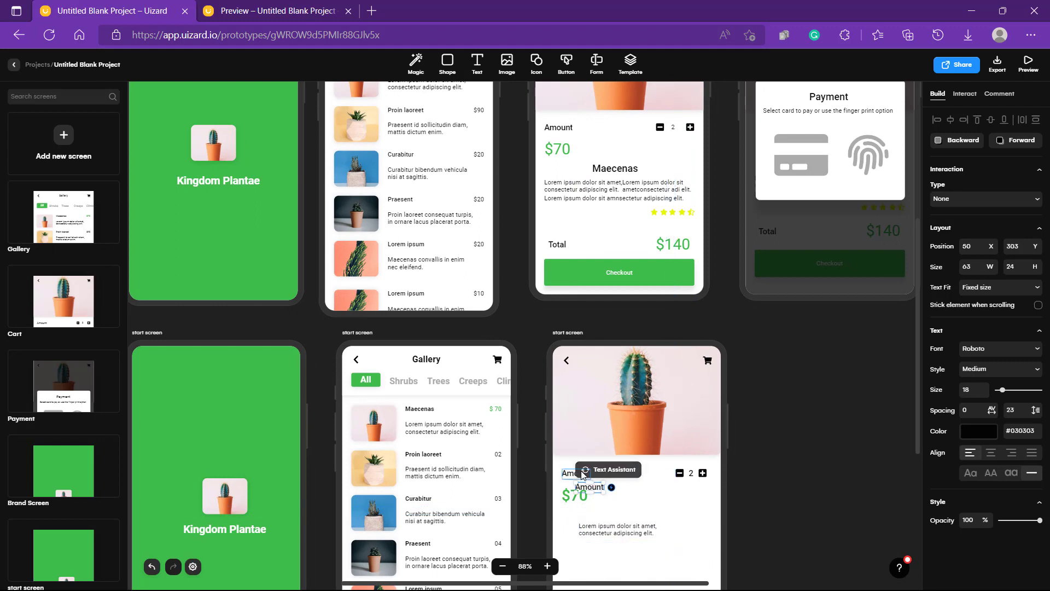
left_click_drag(596, 491, 591, 520)
double_click(591, 520)
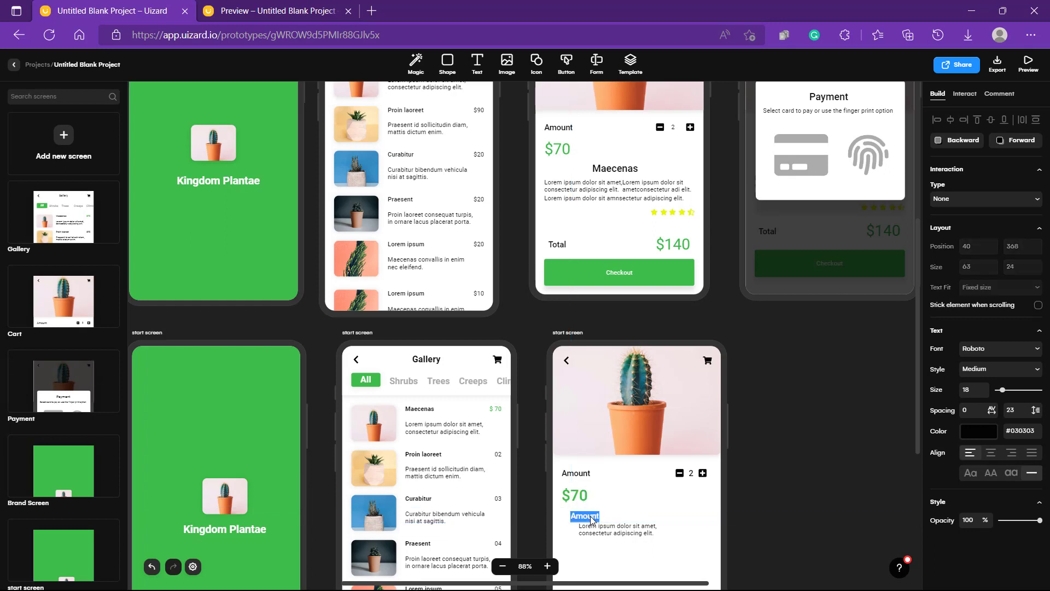
type("Description")
left_click(756, 515)
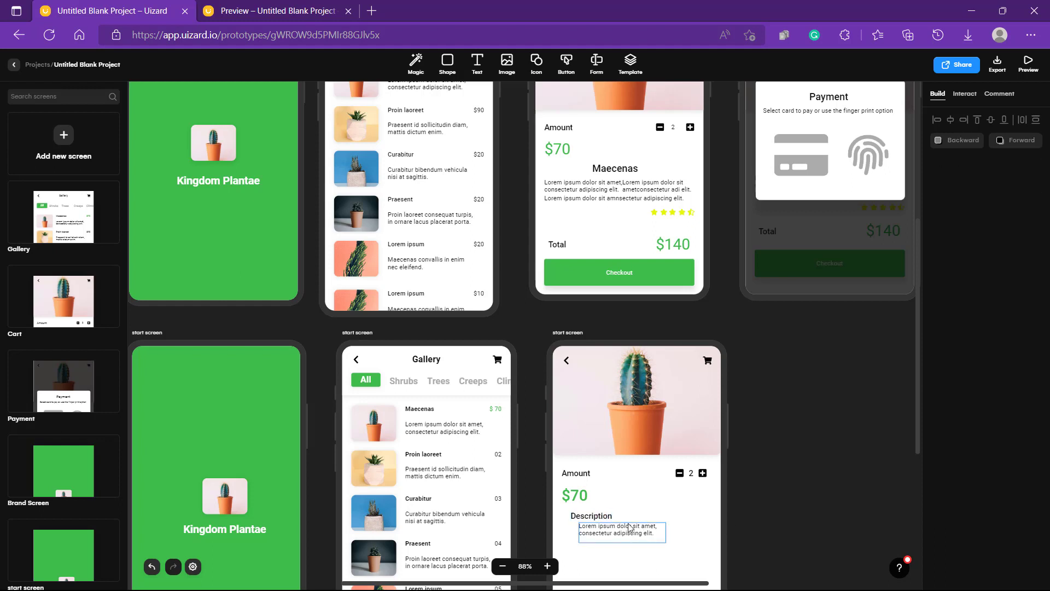
Move the lorem ipsum paragraph down to Y 423, leaving space beneath the Description heading.
left_click(629, 541)
scroll(756, 523, "down", 3)
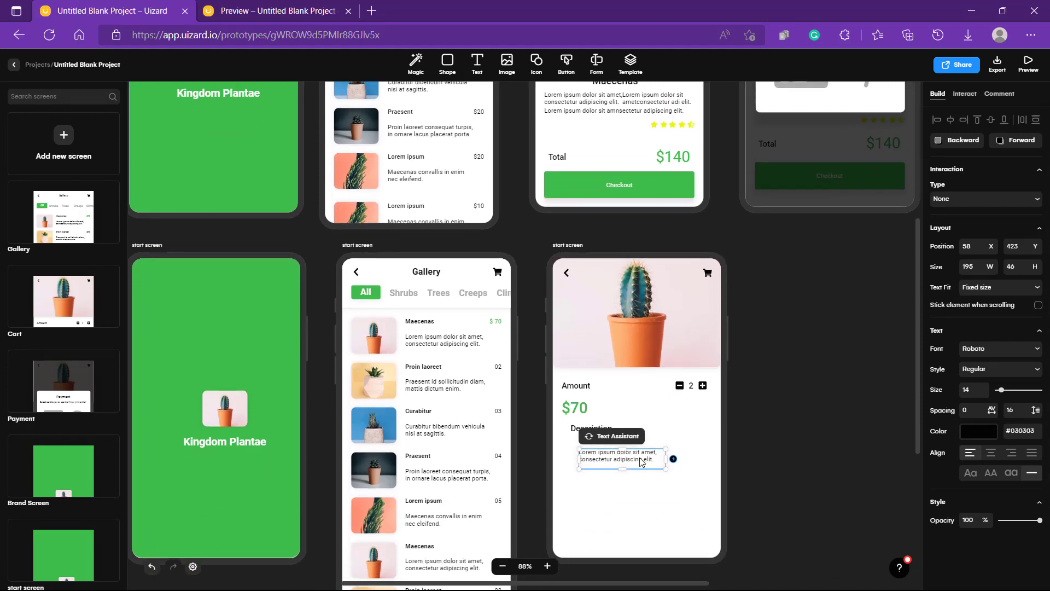
Move the Description heading to X 135, Y 376 and place the lorem ipsum paragraph beneath it at X 20, Y 408 with width 253.
left_click_drag(631, 459, 632, 470)
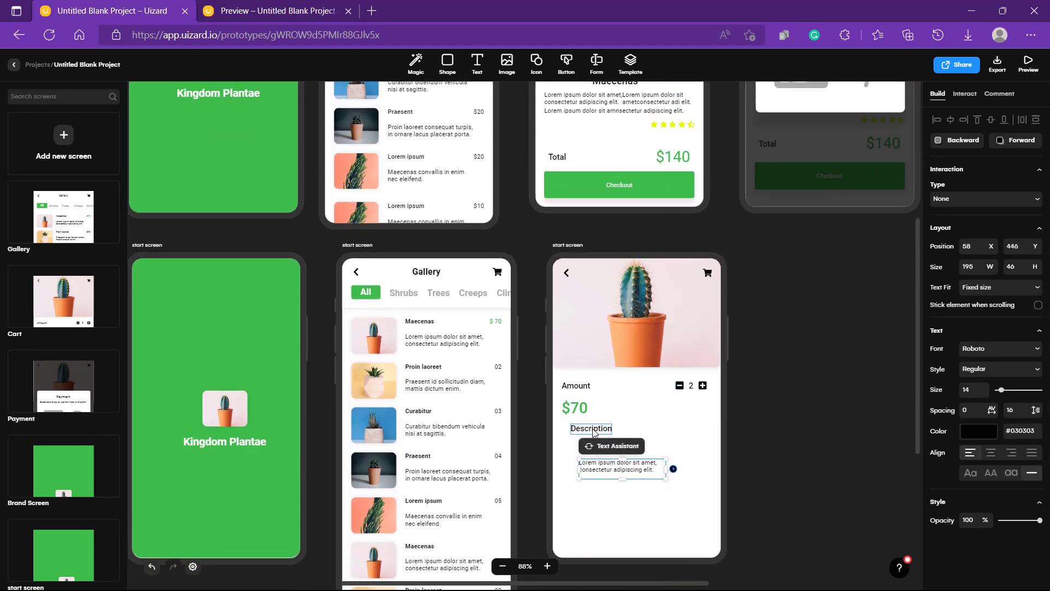
left_click_drag(595, 433, 636, 436)
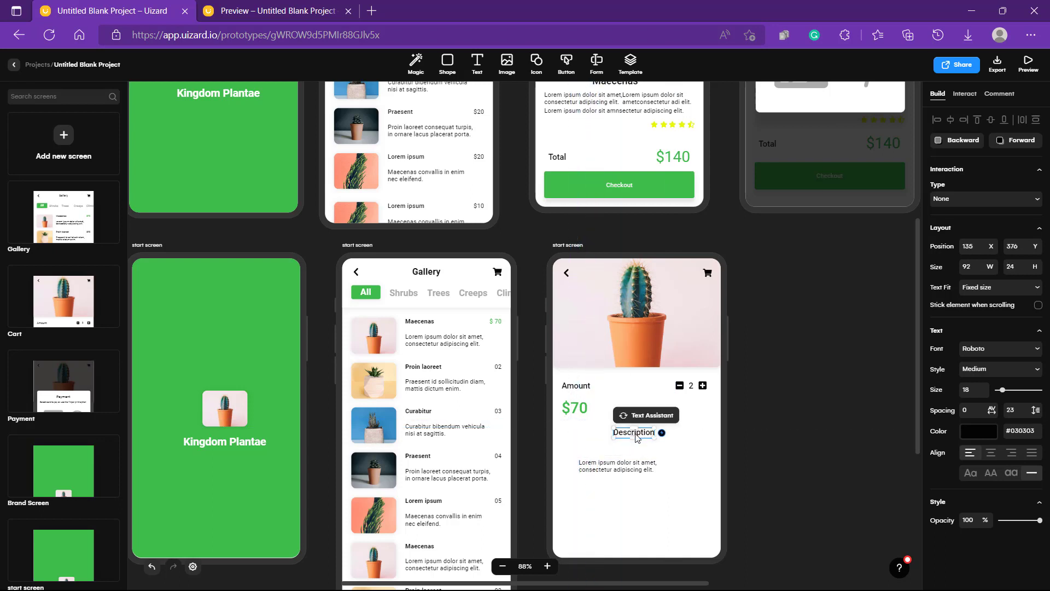
left_click_drag(624, 471, 564, 455)
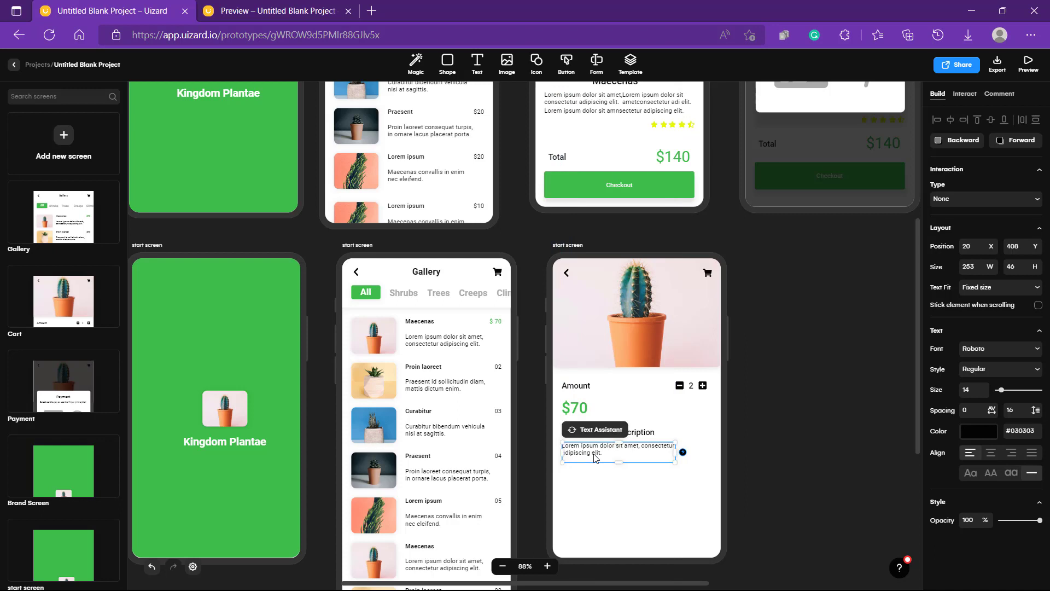
Duplicate the lorem ipsum paragraph and place the copy in the empty area below the original.
key("shift+Right")
key("shift+Down")
left_click_drag(611, 462, 632, 513)
Widen the original paragraph under the Description heading to 335 so it spans the screen between its side margins.
left_click(659, 454)
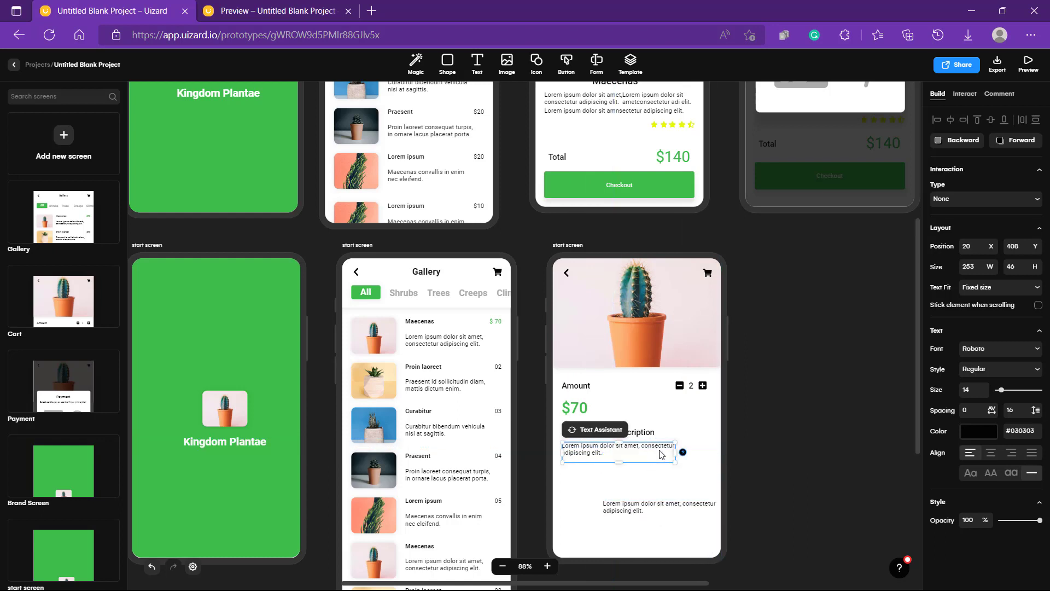
left_click_drag(678, 452, 715, 452)
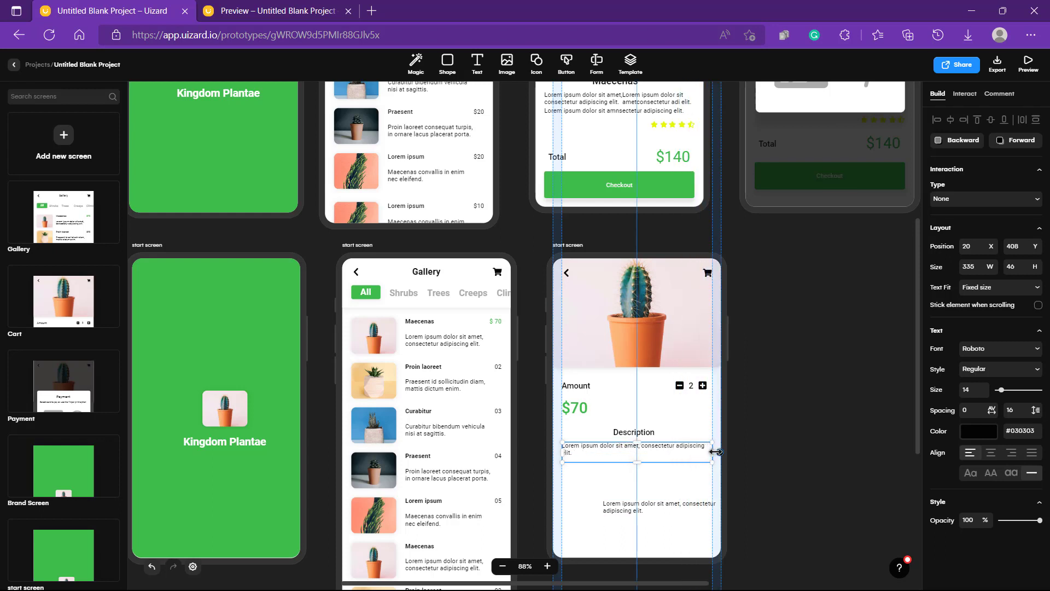
left_click_drag(715, 452, 715, 452)
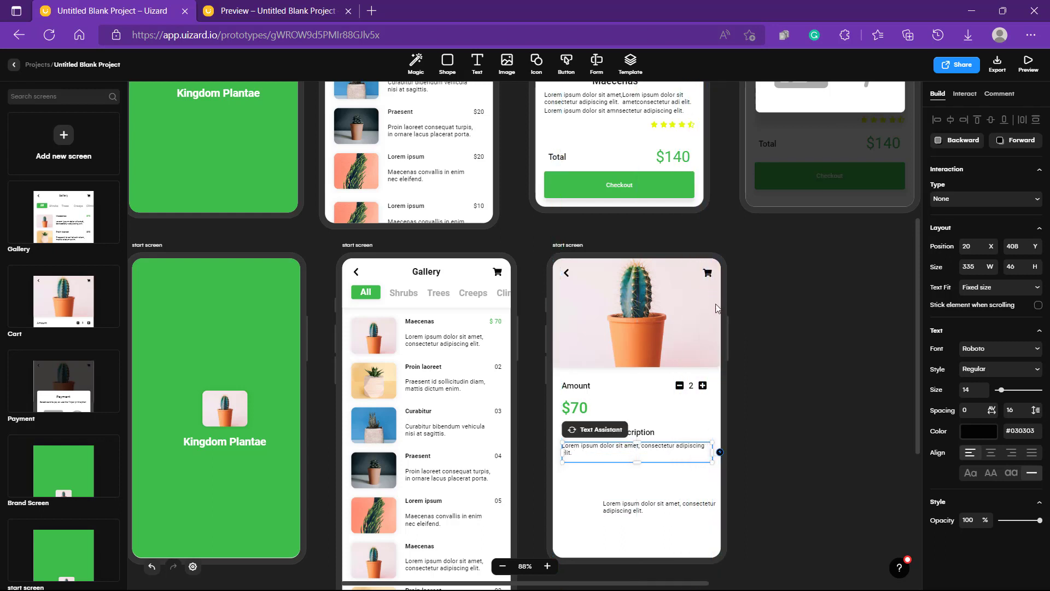
left_click(815, 457)
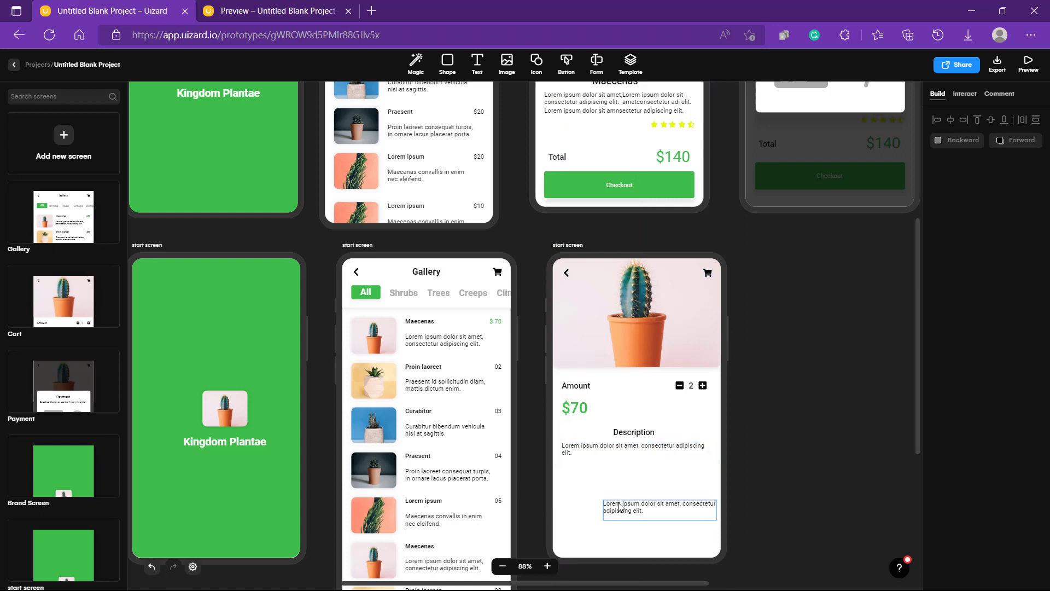
Move the copied paragraph up to X 50, Y 427 beside the original's second line and widen it to 380.
left_click_drag(622, 504, 595, 456)
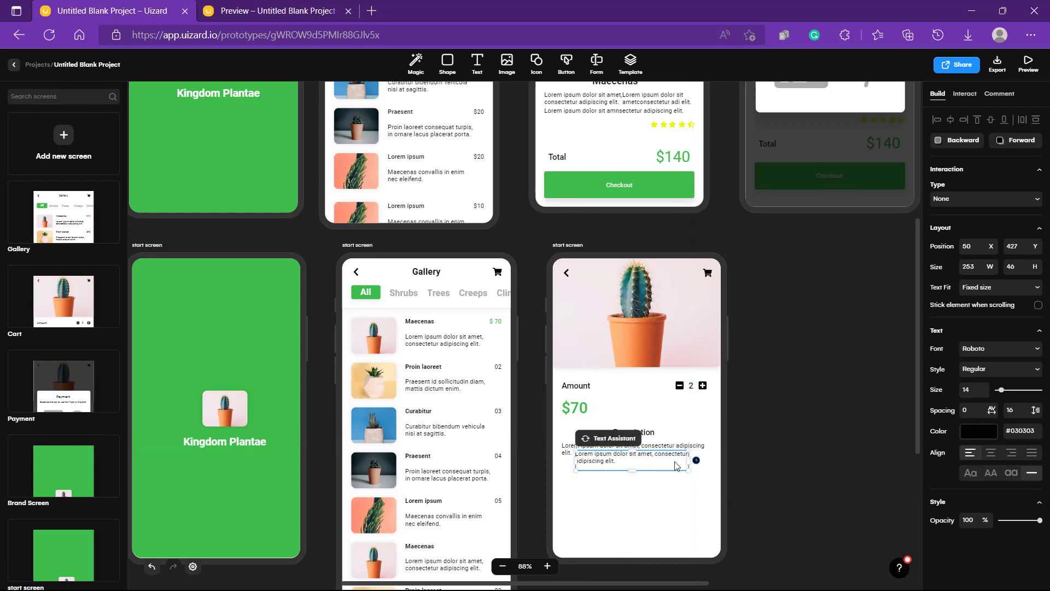
left_click_drag(688, 461, 746, 458)
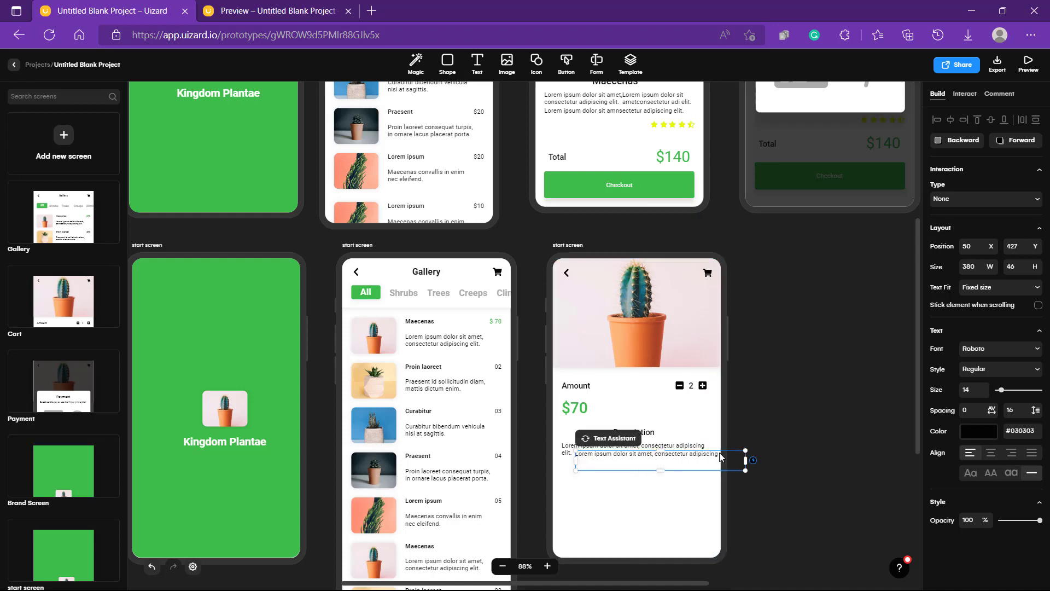
double_click(717, 454)
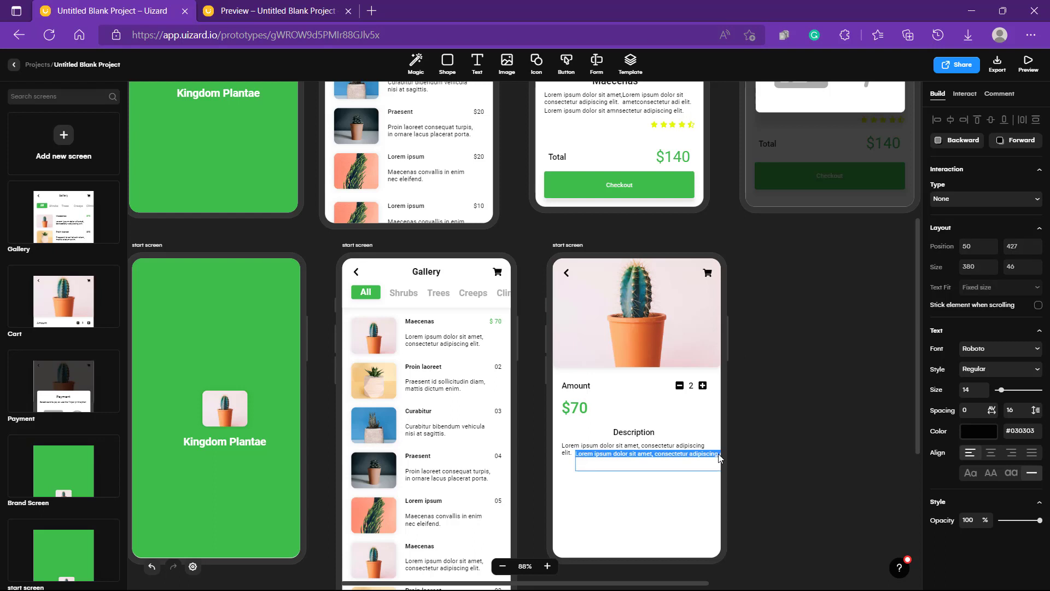
double_click(682, 463)
left_click(851, 473)
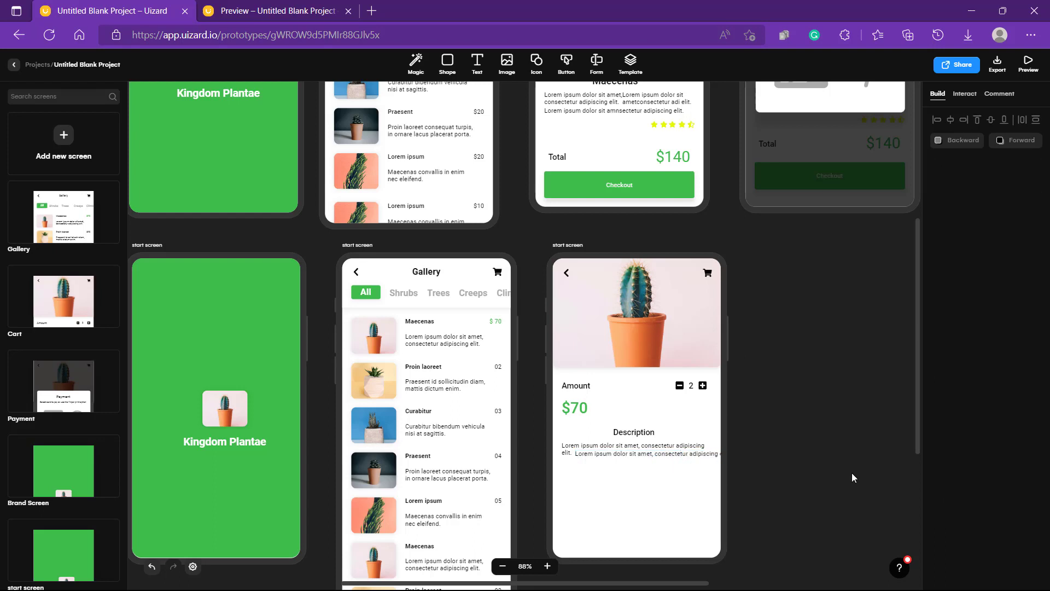
Shorten the copied line by deleting "consec" from the word "consectetur", leaving "tetur".
left_click(611, 456)
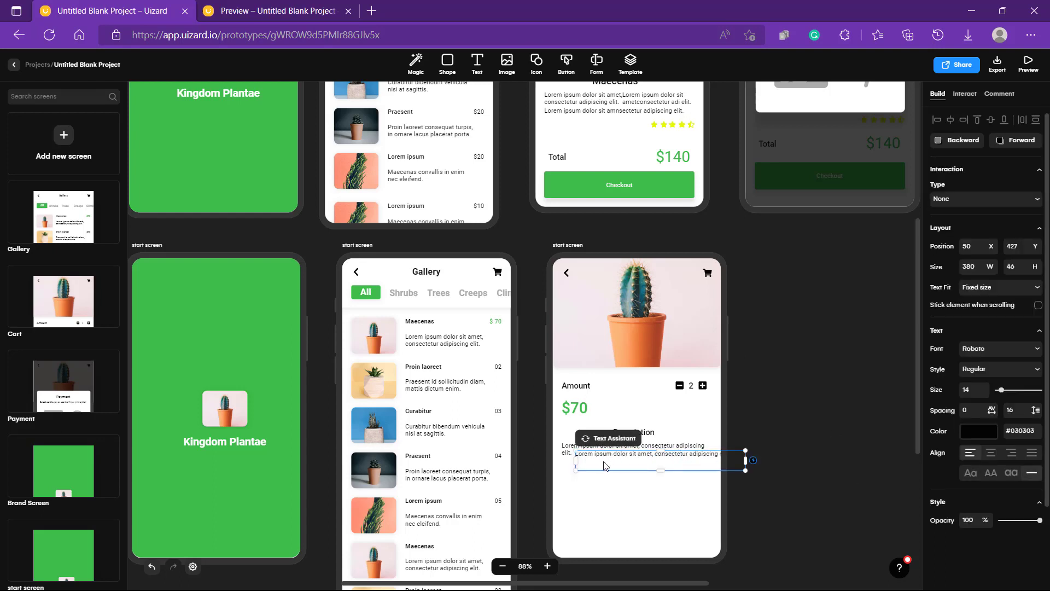
double_click(701, 455)
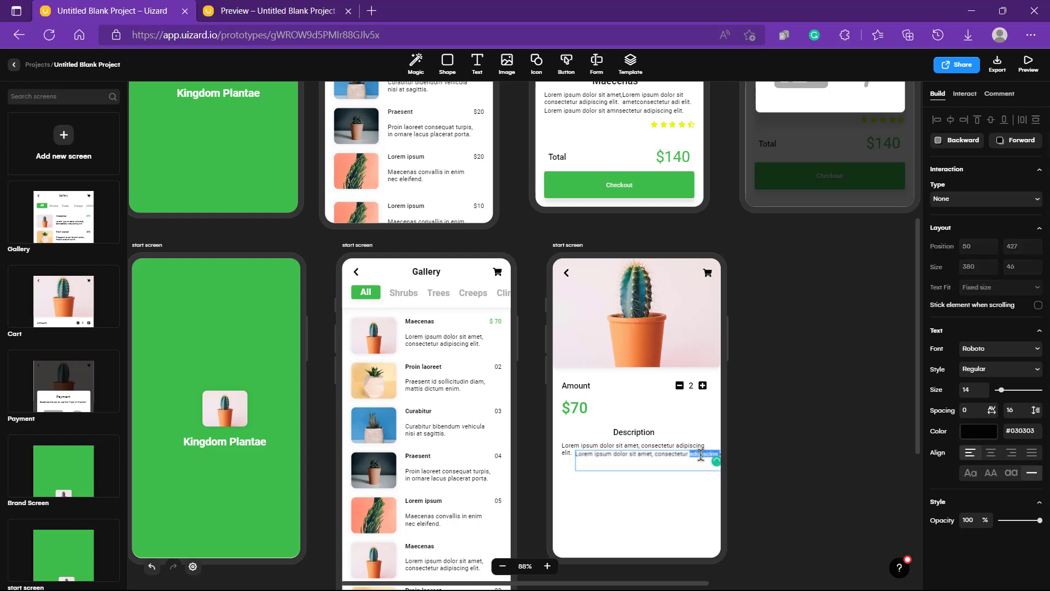
triple_click(701, 455)
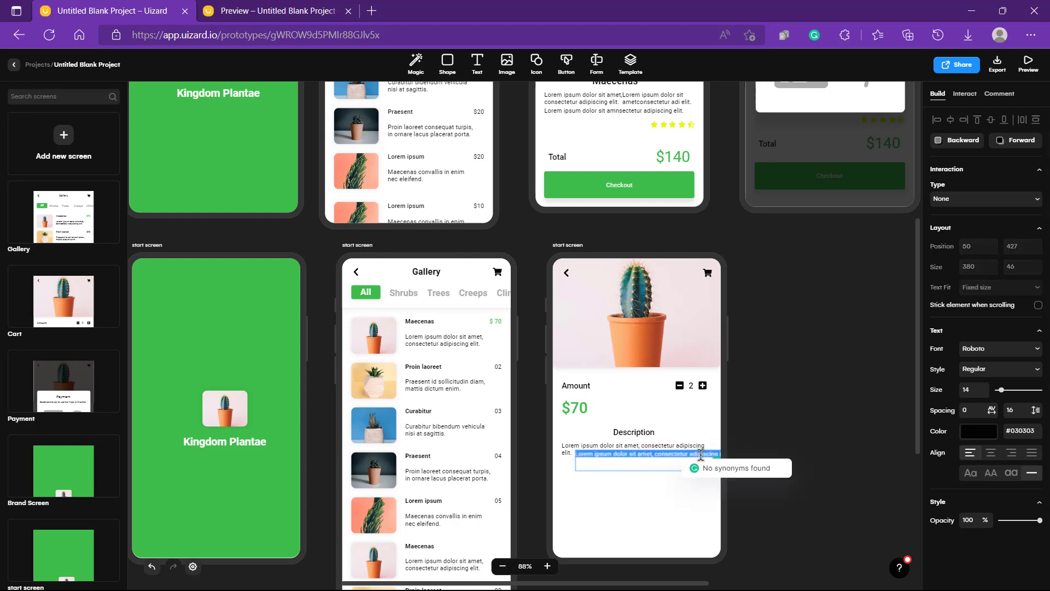
left_click(661, 458)
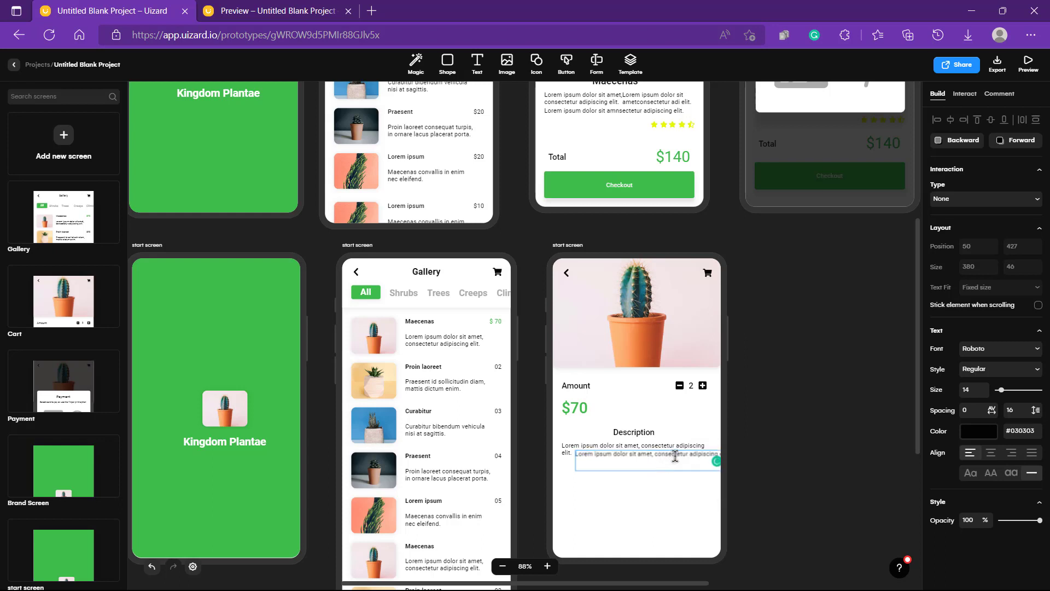
key("BackSpace")
key("BackSpace")
key("BackSpace")
key("BackSpace")
key("BackSpace")
key("BackSpace")
left_click(855, 409)
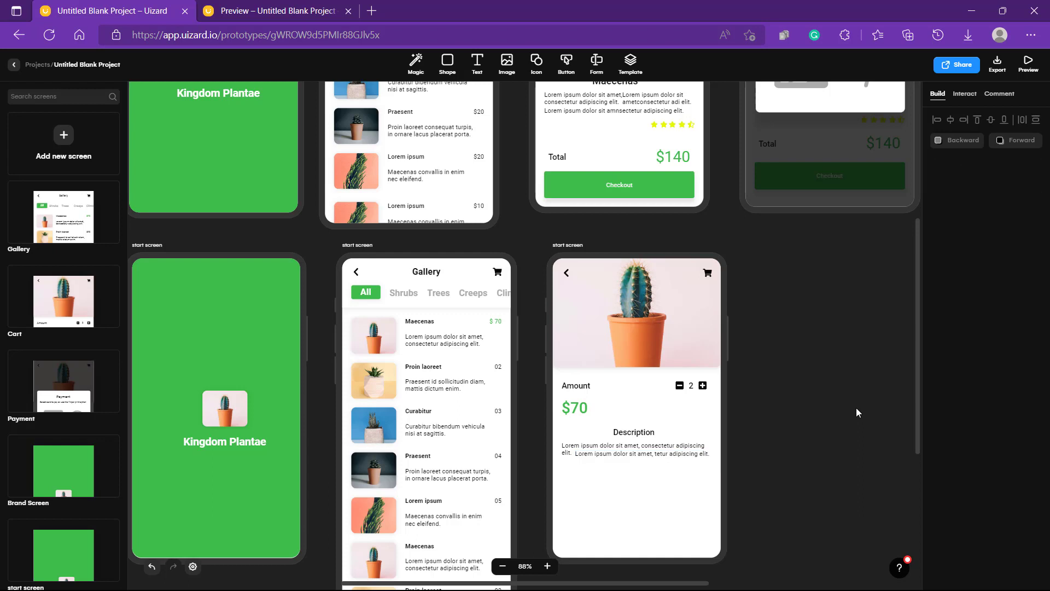
Change the copied line's text fit to Fit to text.
left_click(691, 460)
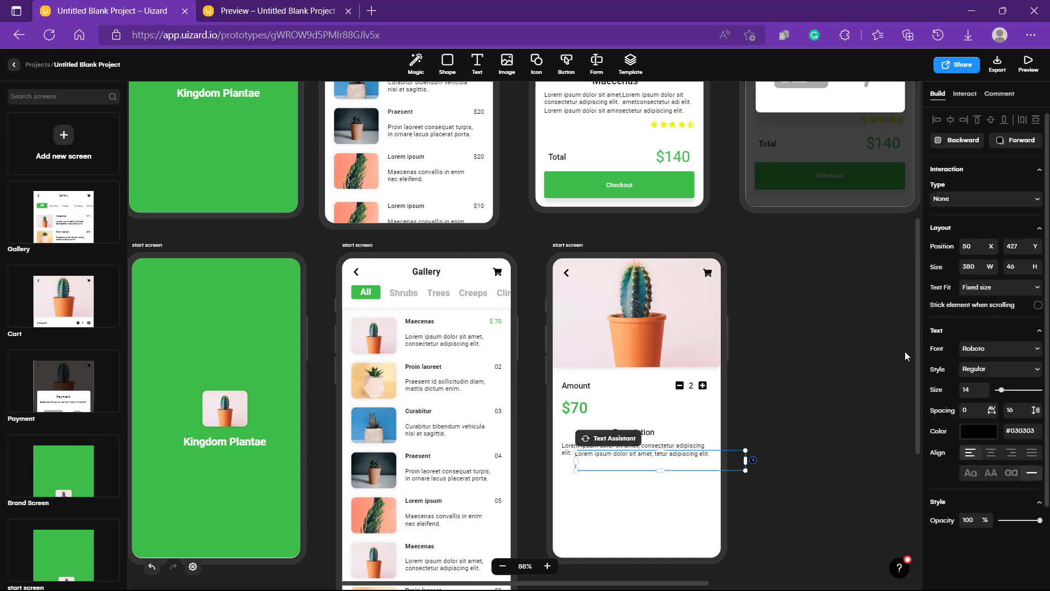
left_click(987, 287)
left_click(980, 309)
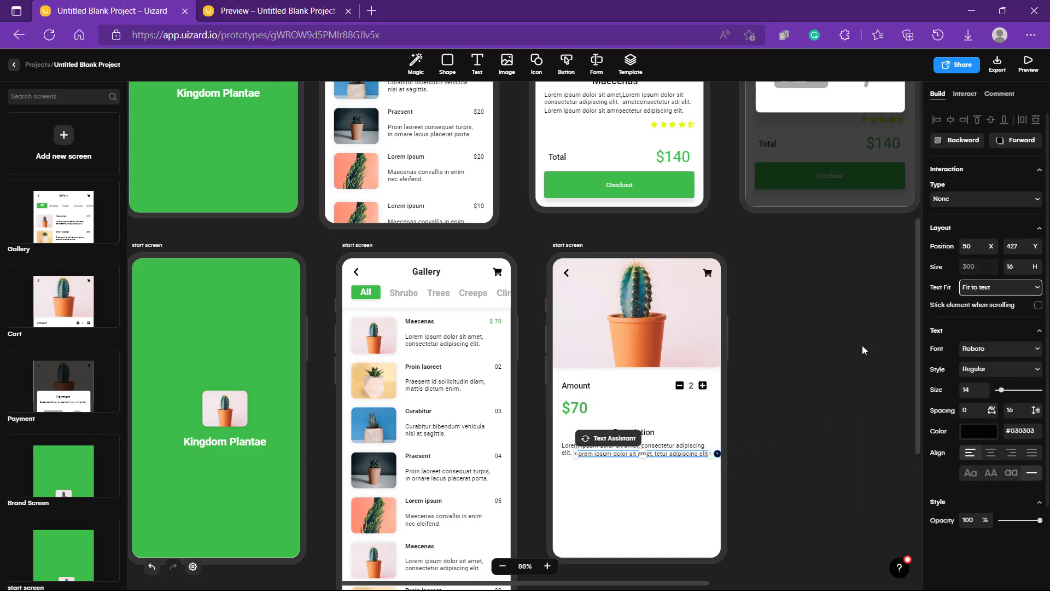
left_click(862, 345)
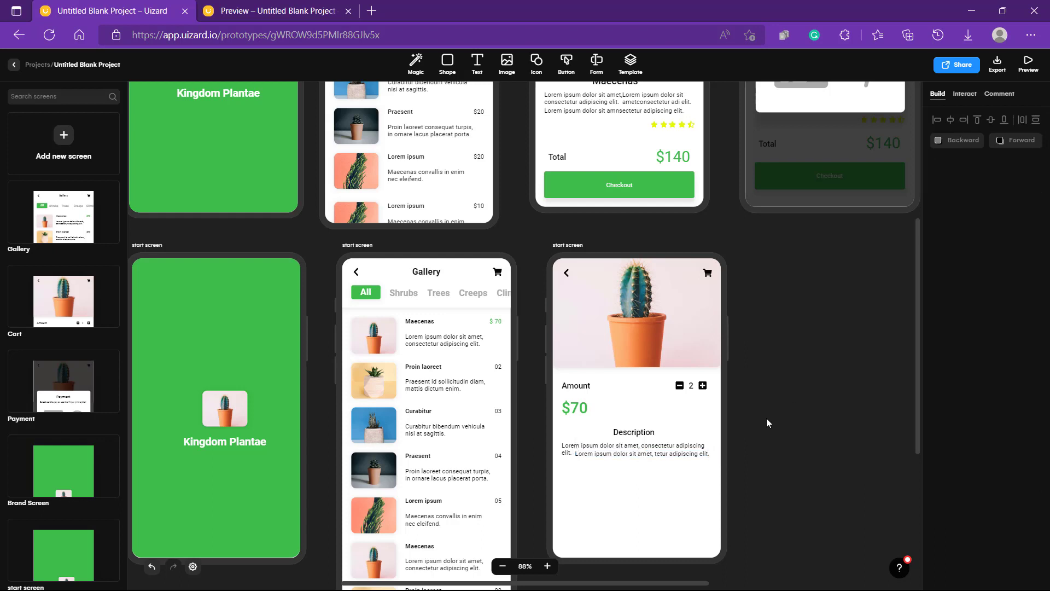
Nudge the copied line to X 44, Y 429 so it continues from the original paragraph's last word.
left_click(679, 458)
left_click_drag(679, 459, 679, 462)
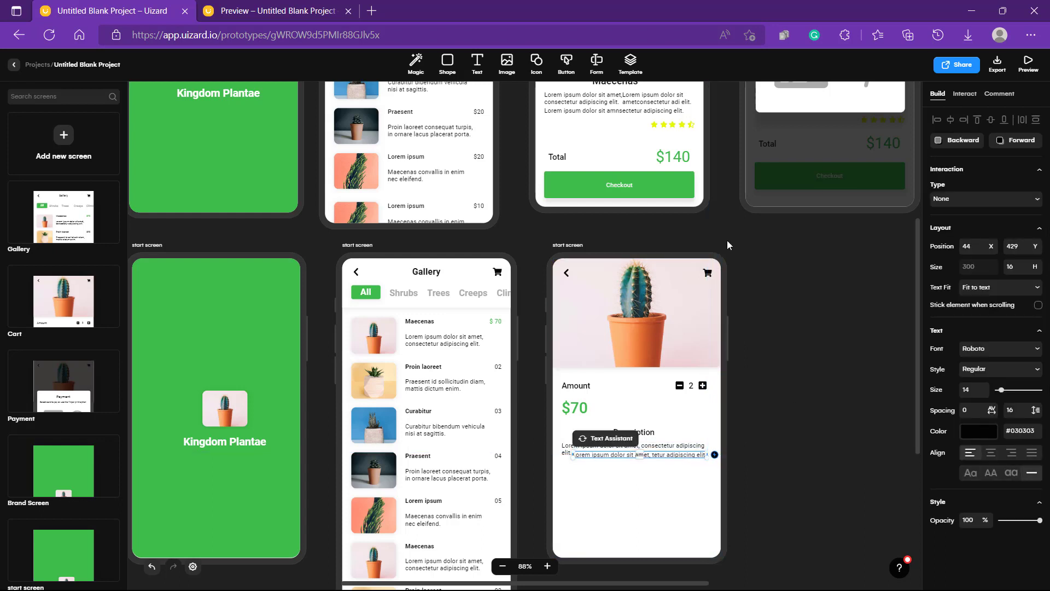
scroll(881, 34, "up", 1)
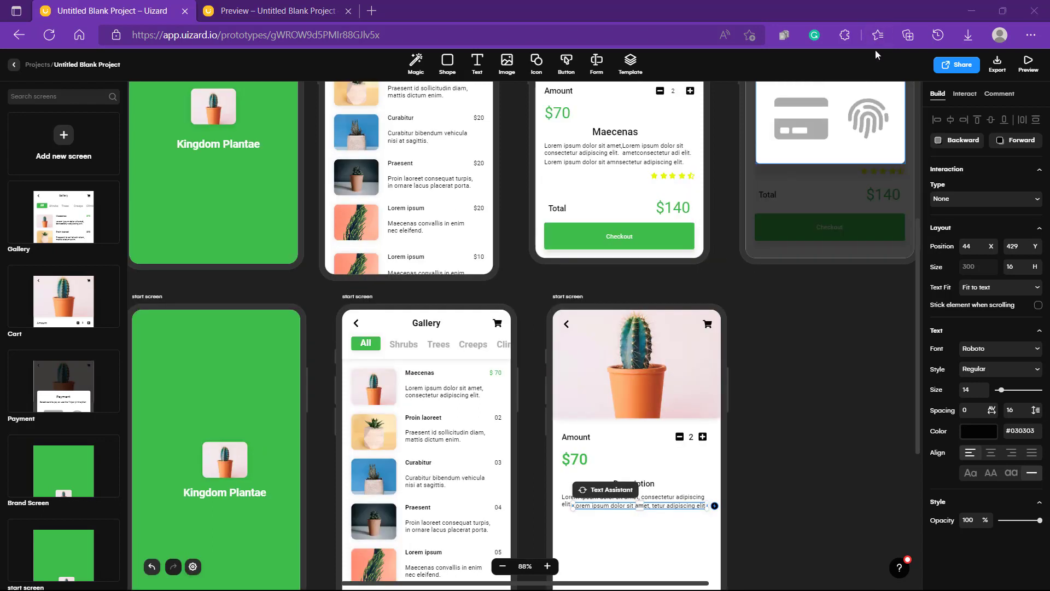
left_click(751, 467)
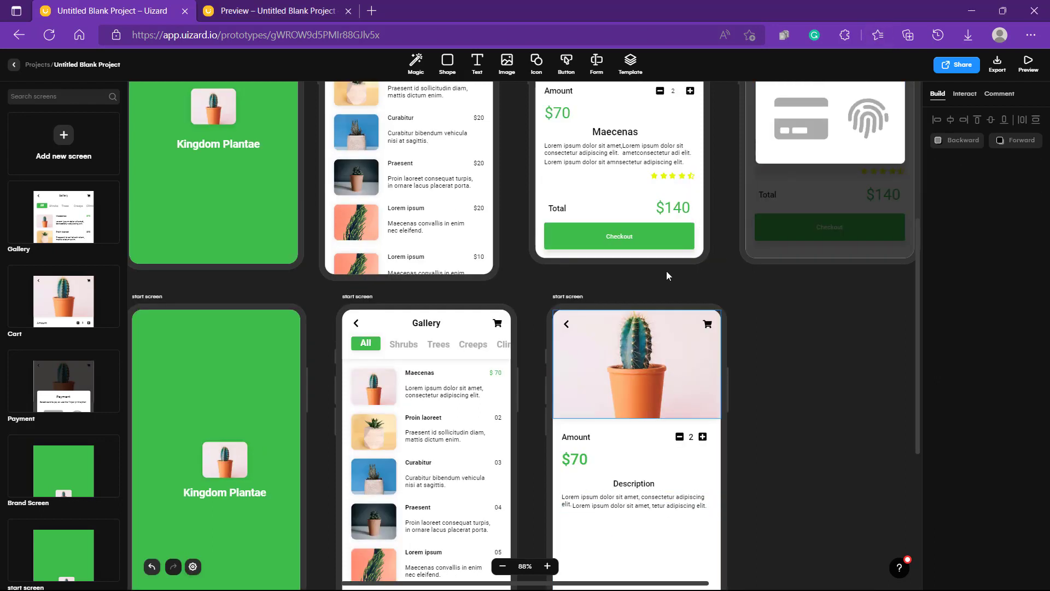